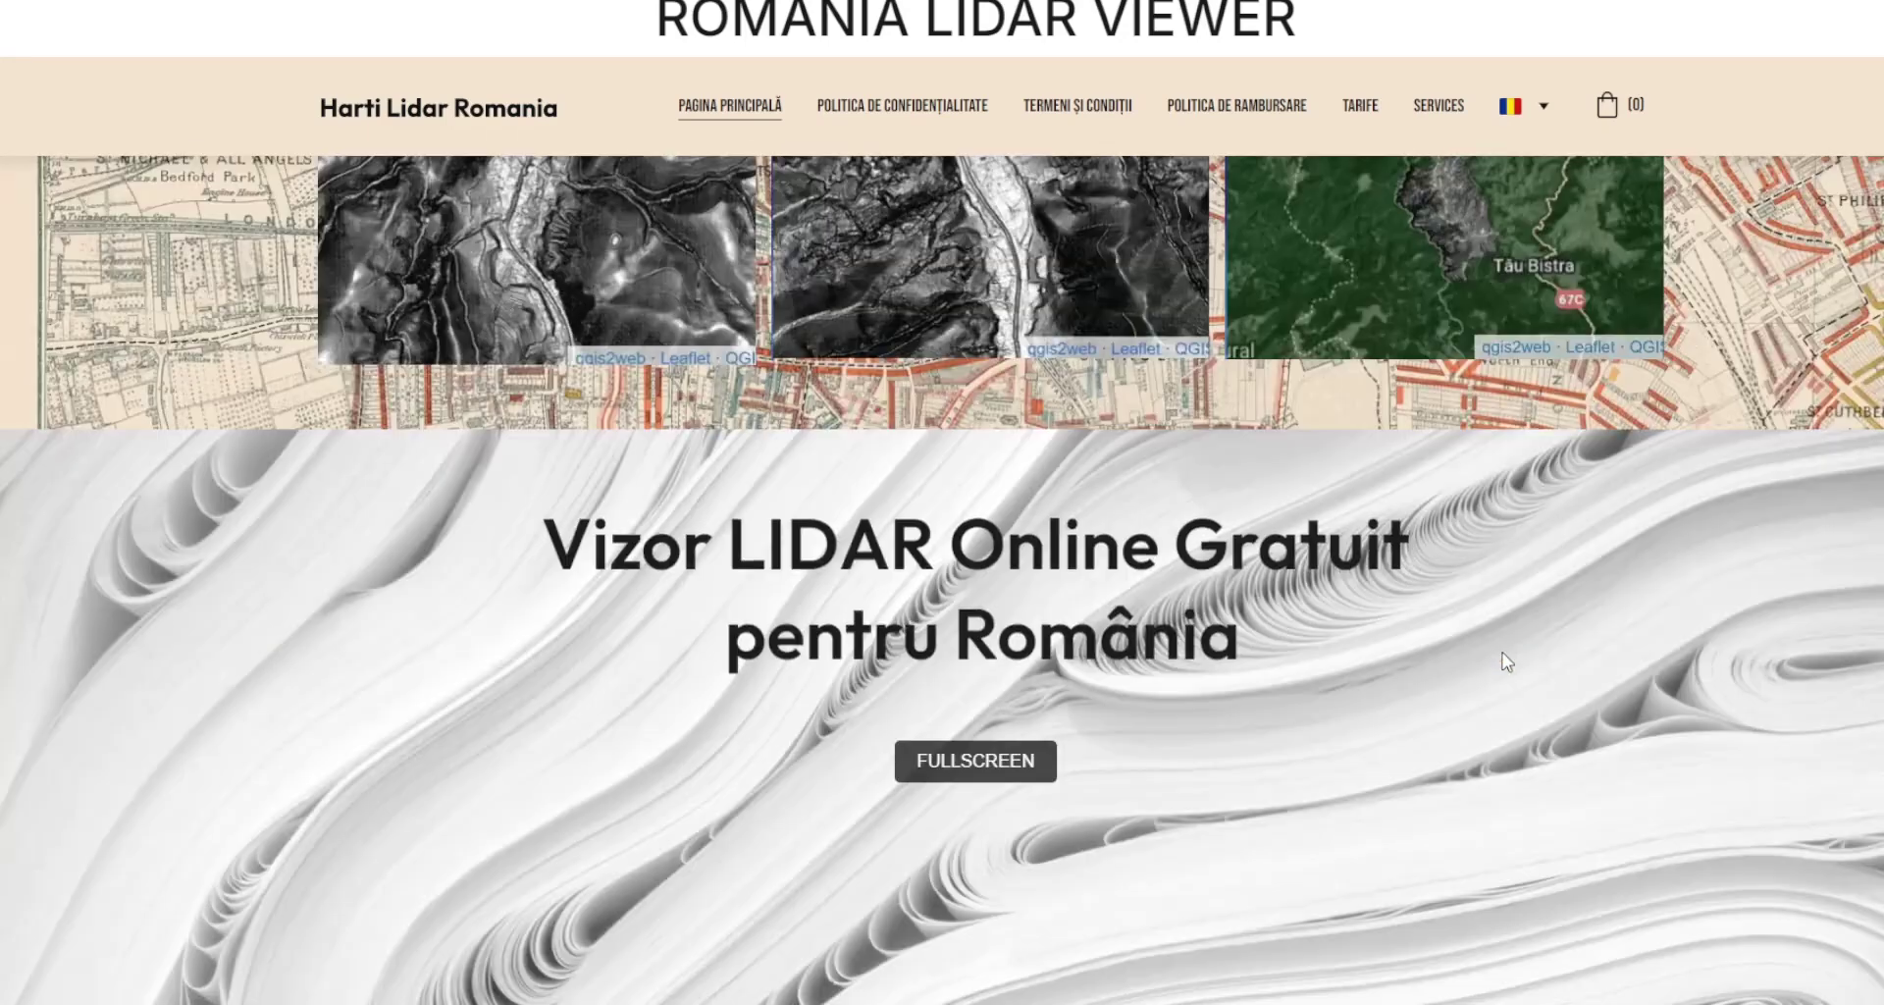
- Show the PIANU LiDAR layer on the embedded online viewer map, with the area around Pianu in view
{"action": "scroll", "coordinate": [1505, 660], "scroll_direction": "down", "scroll_amount": 5}
{"action": "scroll", "coordinate": [1772, 653], "scroll_direction": "down", "scroll_amount": 3}
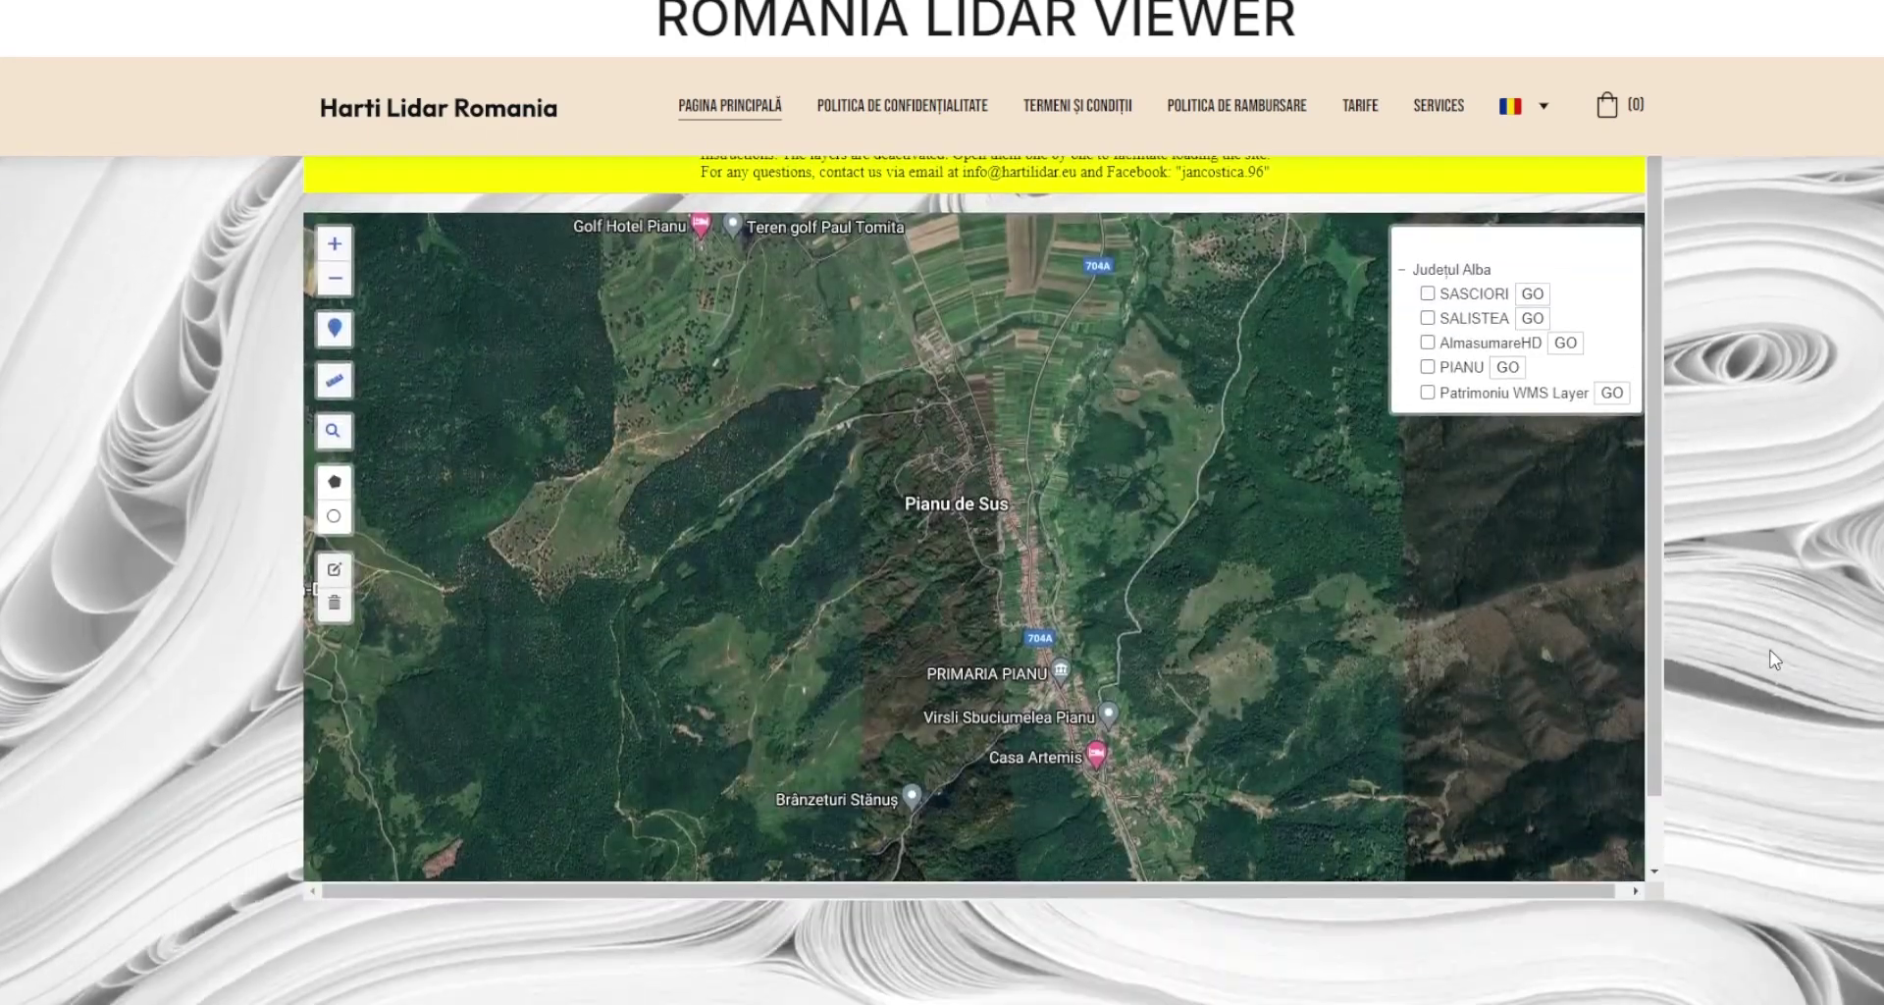
{"action": "scroll", "coordinate": [982, 491], "scroll_direction": "down", "scroll_amount": 3}
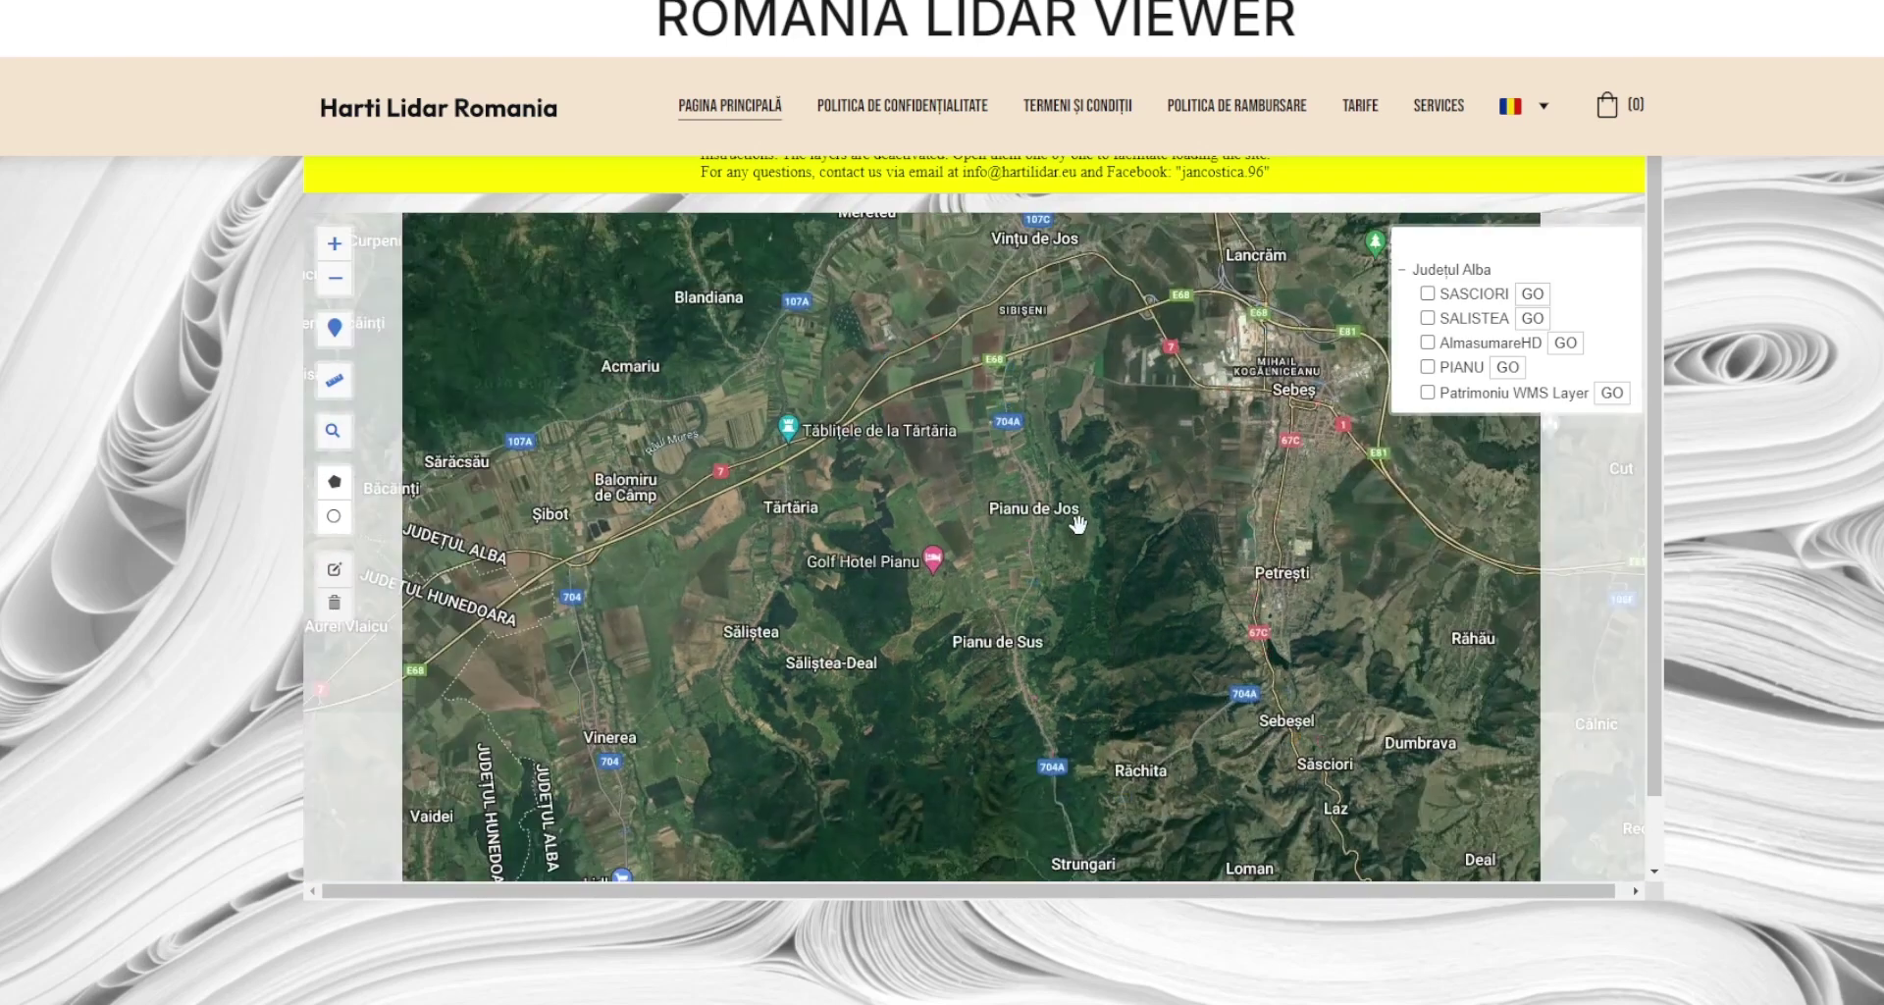
{"action": "left_click_drag", "start_coordinate": [929, 492], "coordinate": [929, 571]}
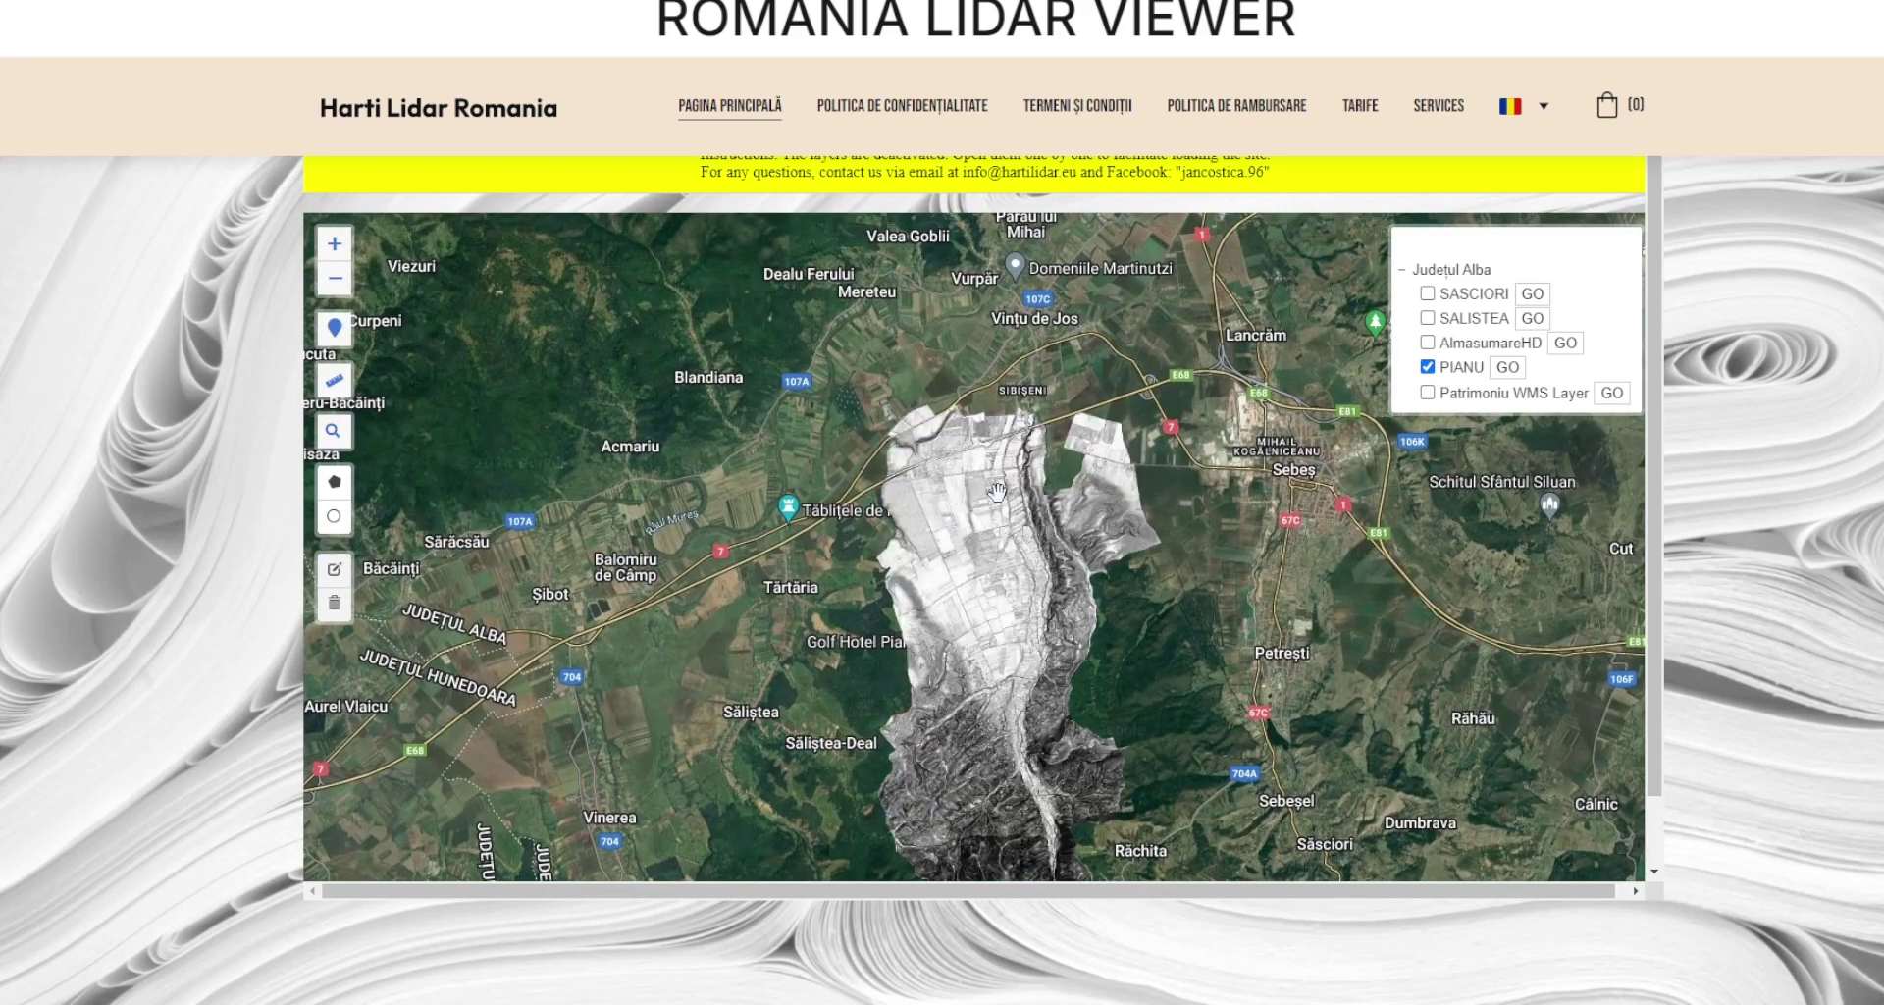
- Examine the PIANU layer's LiDAR relief up close around the motorway and fields at its northern end
{"action": "scroll", "coordinate": [997, 491], "scroll_direction": "up", "scroll_amount": 4}
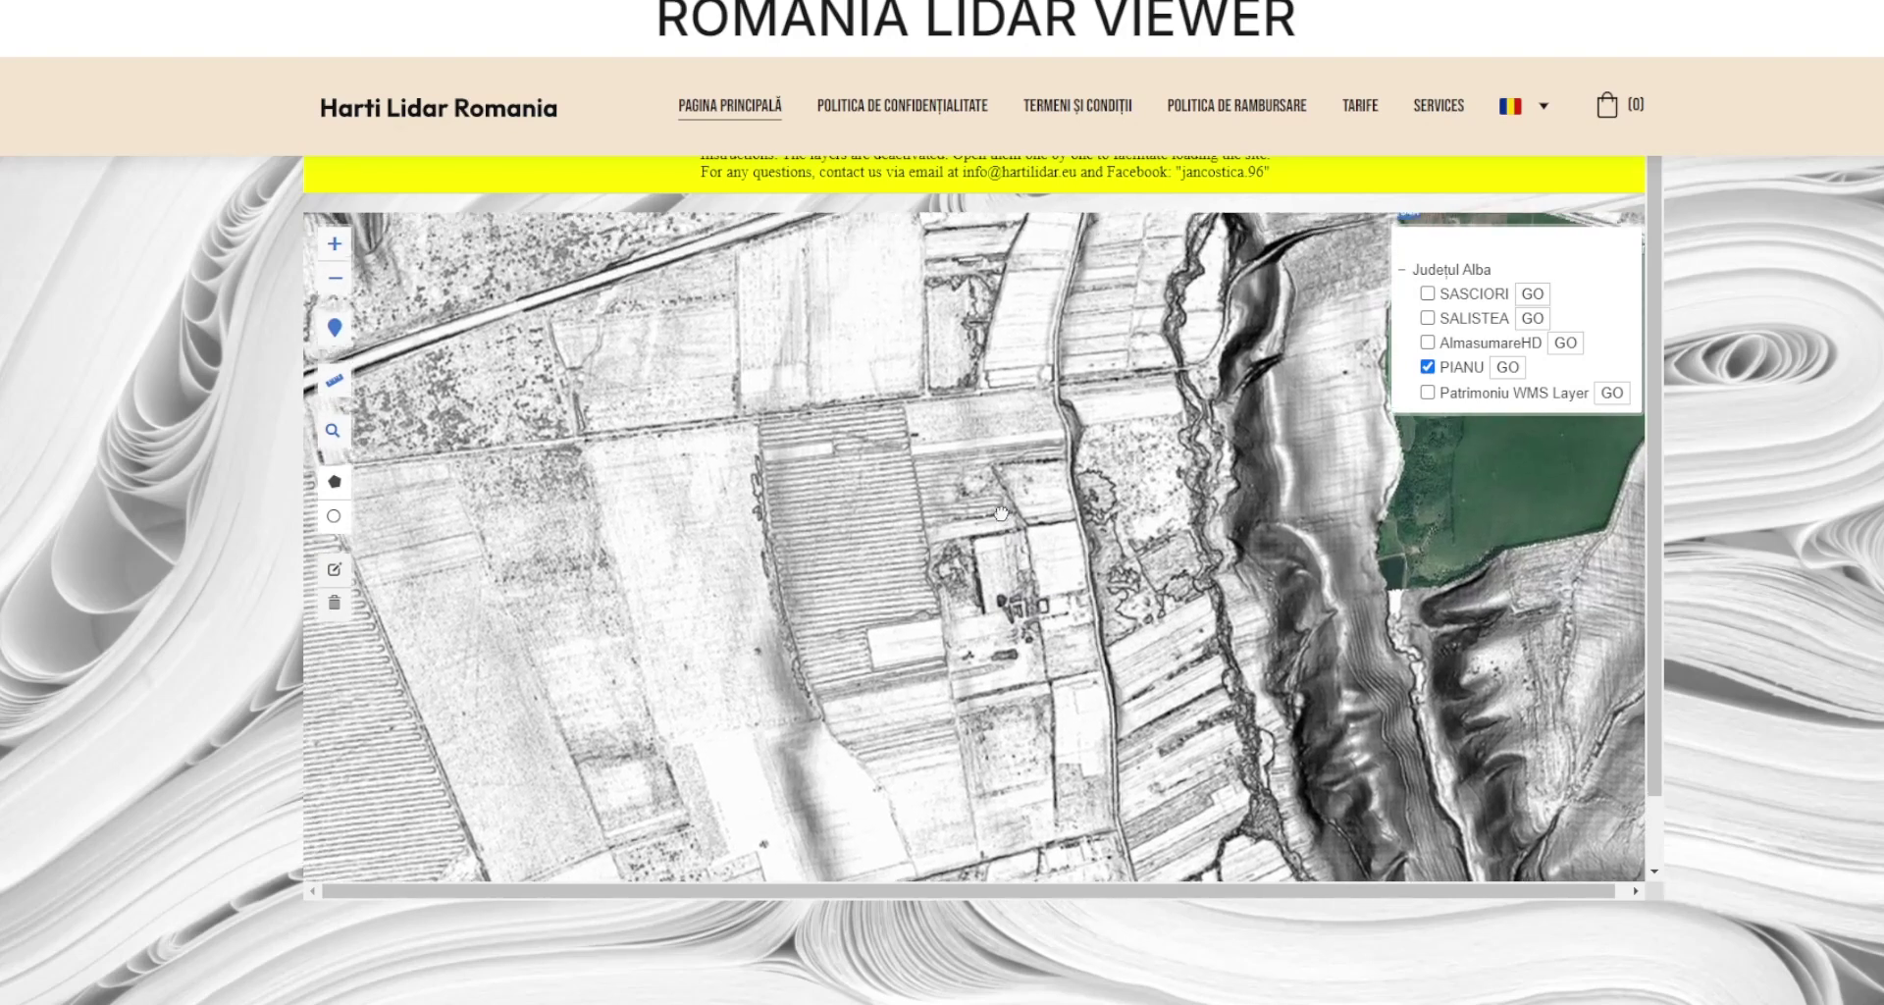
{"action": "left_click_drag", "start_coordinate": [1112, 345], "coordinate": [1059, 692]}
{"action": "left_click_drag", "start_coordinate": [1001, 402], "coordinate": [889, 458]}
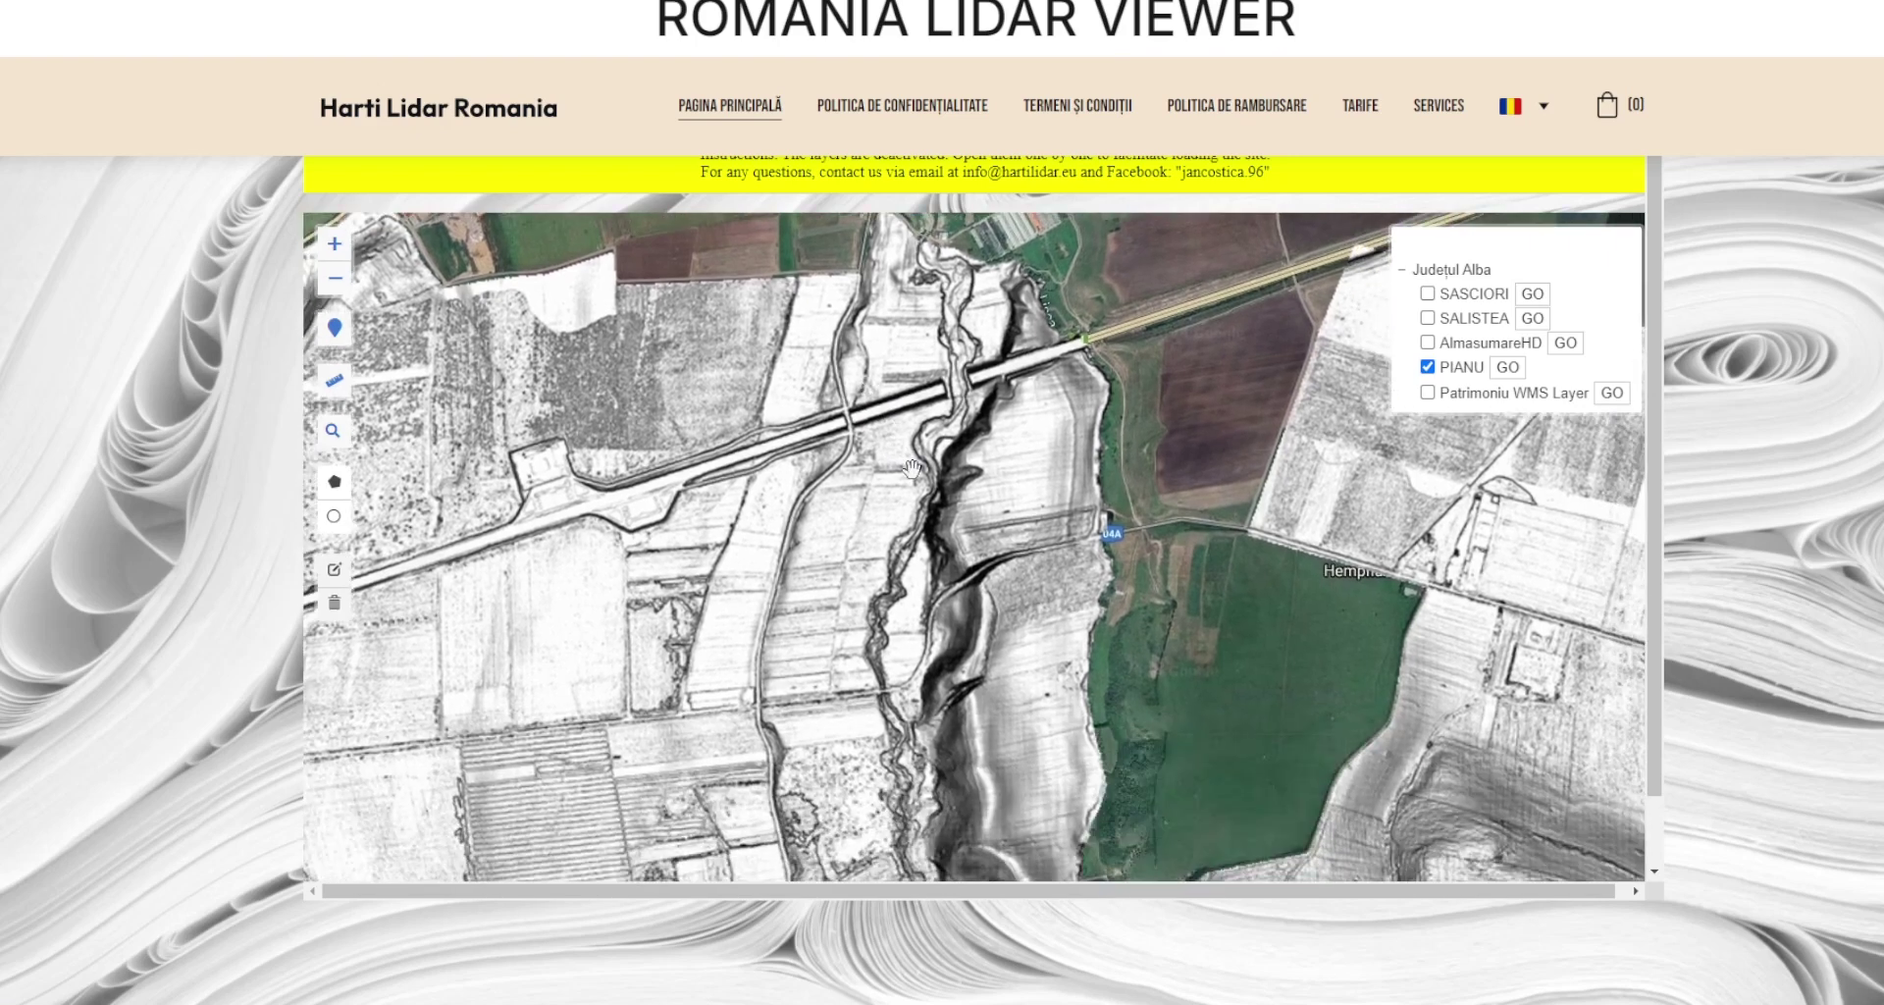
{"action": "scroll", "coordinate": [910, 441], "scroll_direction": "down", "scroll_amount": 1}
{"action": "left_click_drag", "start_coordinate": [1205, 635], "coordinate": [1088, 610]}
{"action": "scroll", "coordinate": [1060, 603], "scroll_direction": "down", "scroll_amount": 2}
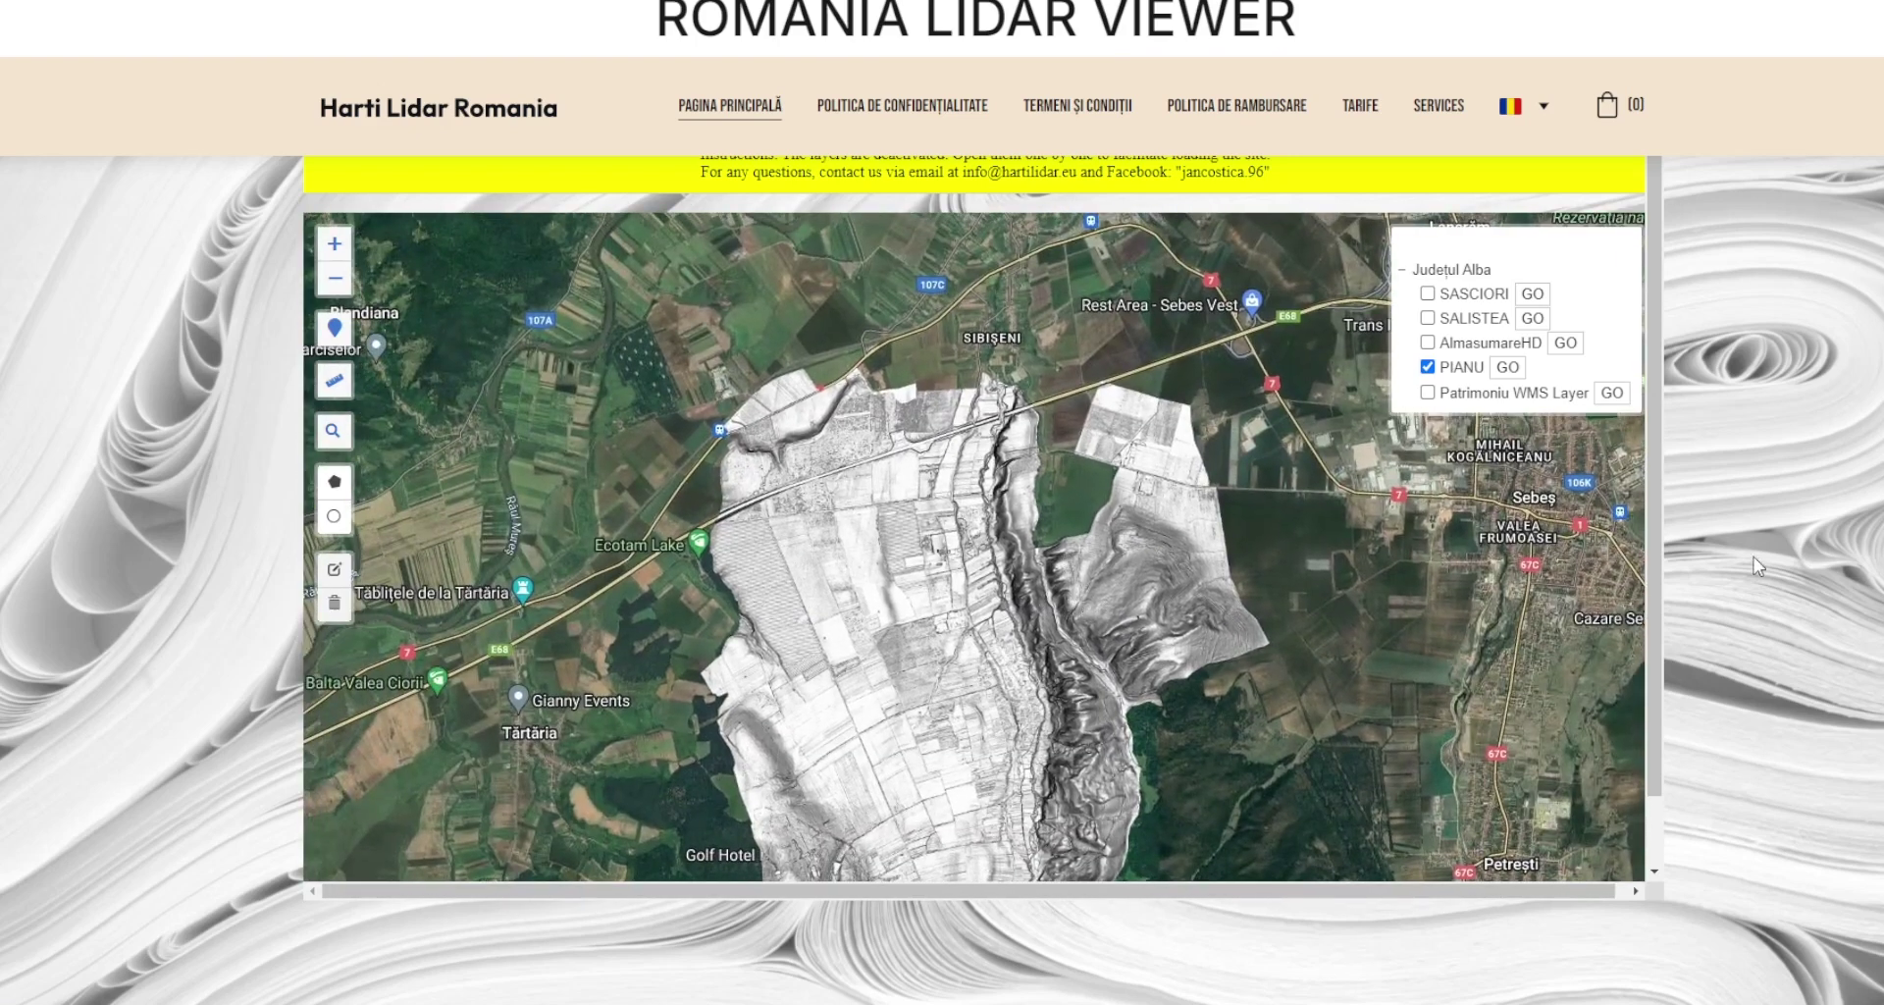
{"action": "scroll", "coordinate": [1790, 593], "scroll_direction": "up", "scroll_amount": 8}
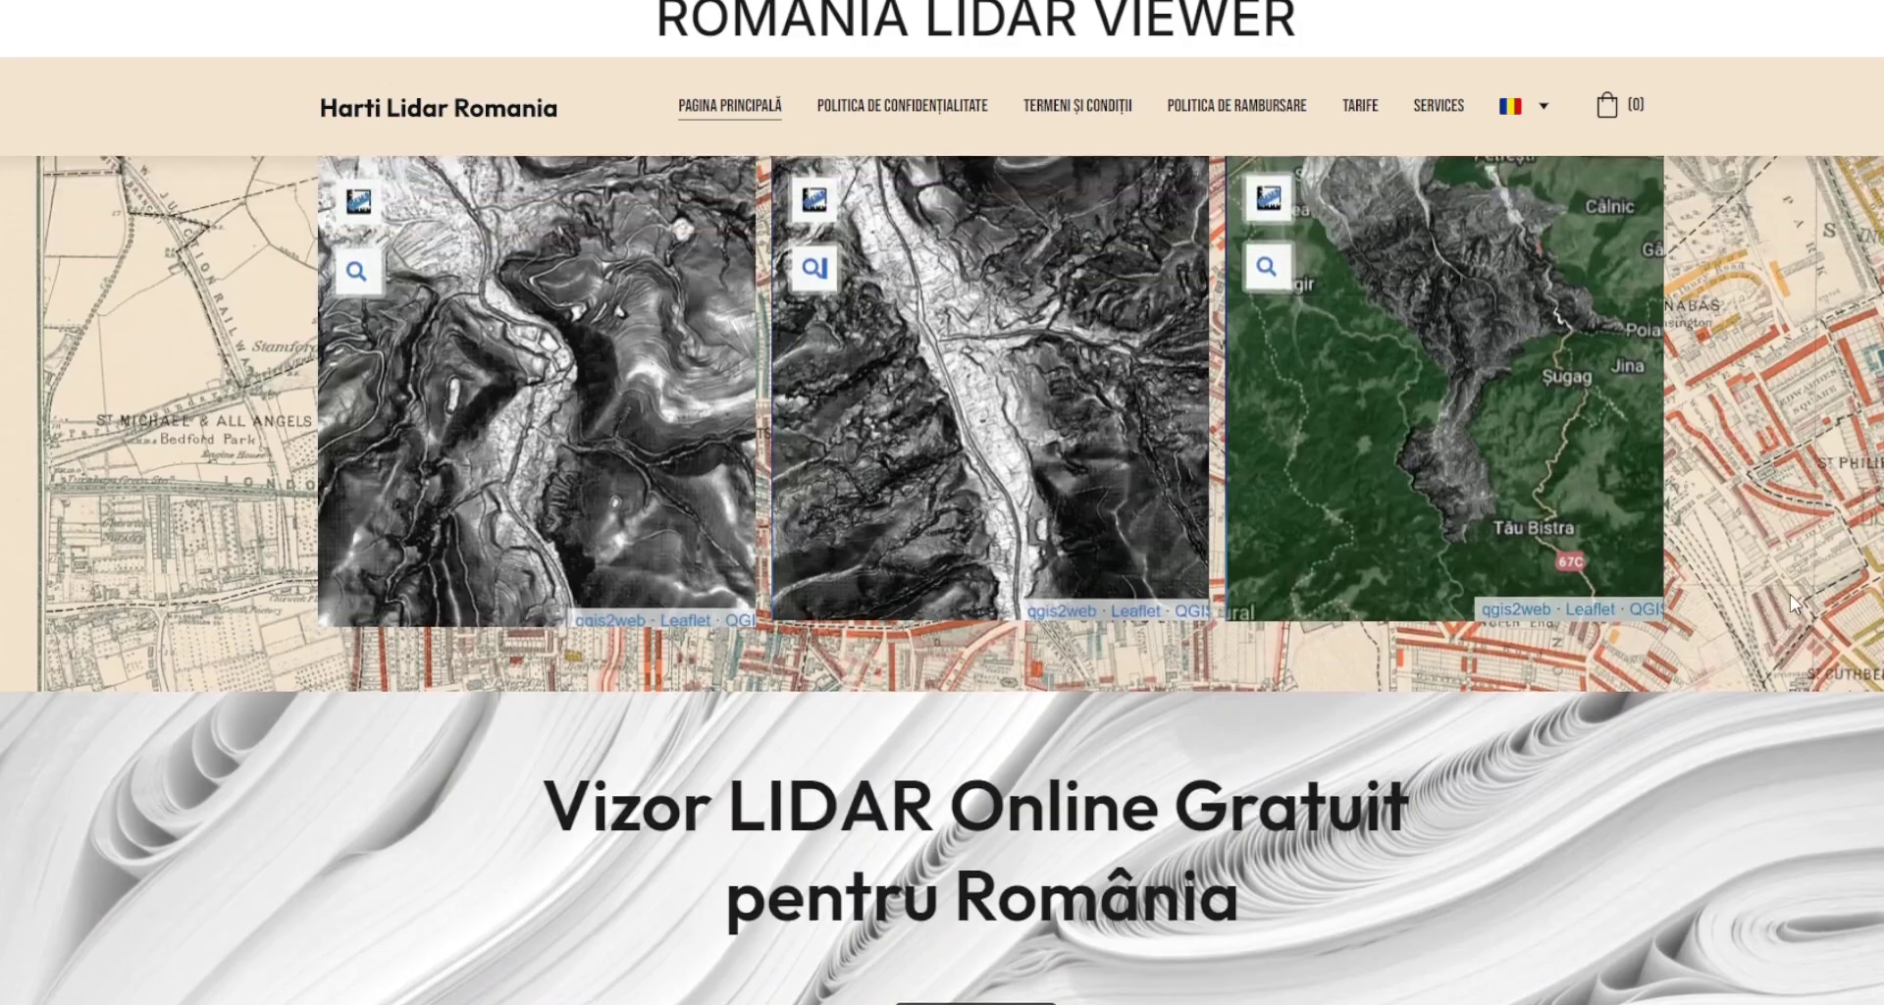
{"action": "scroll", "coordinate": [1789, 602], "scroll_direction": "up", "scroll_amount": 6}
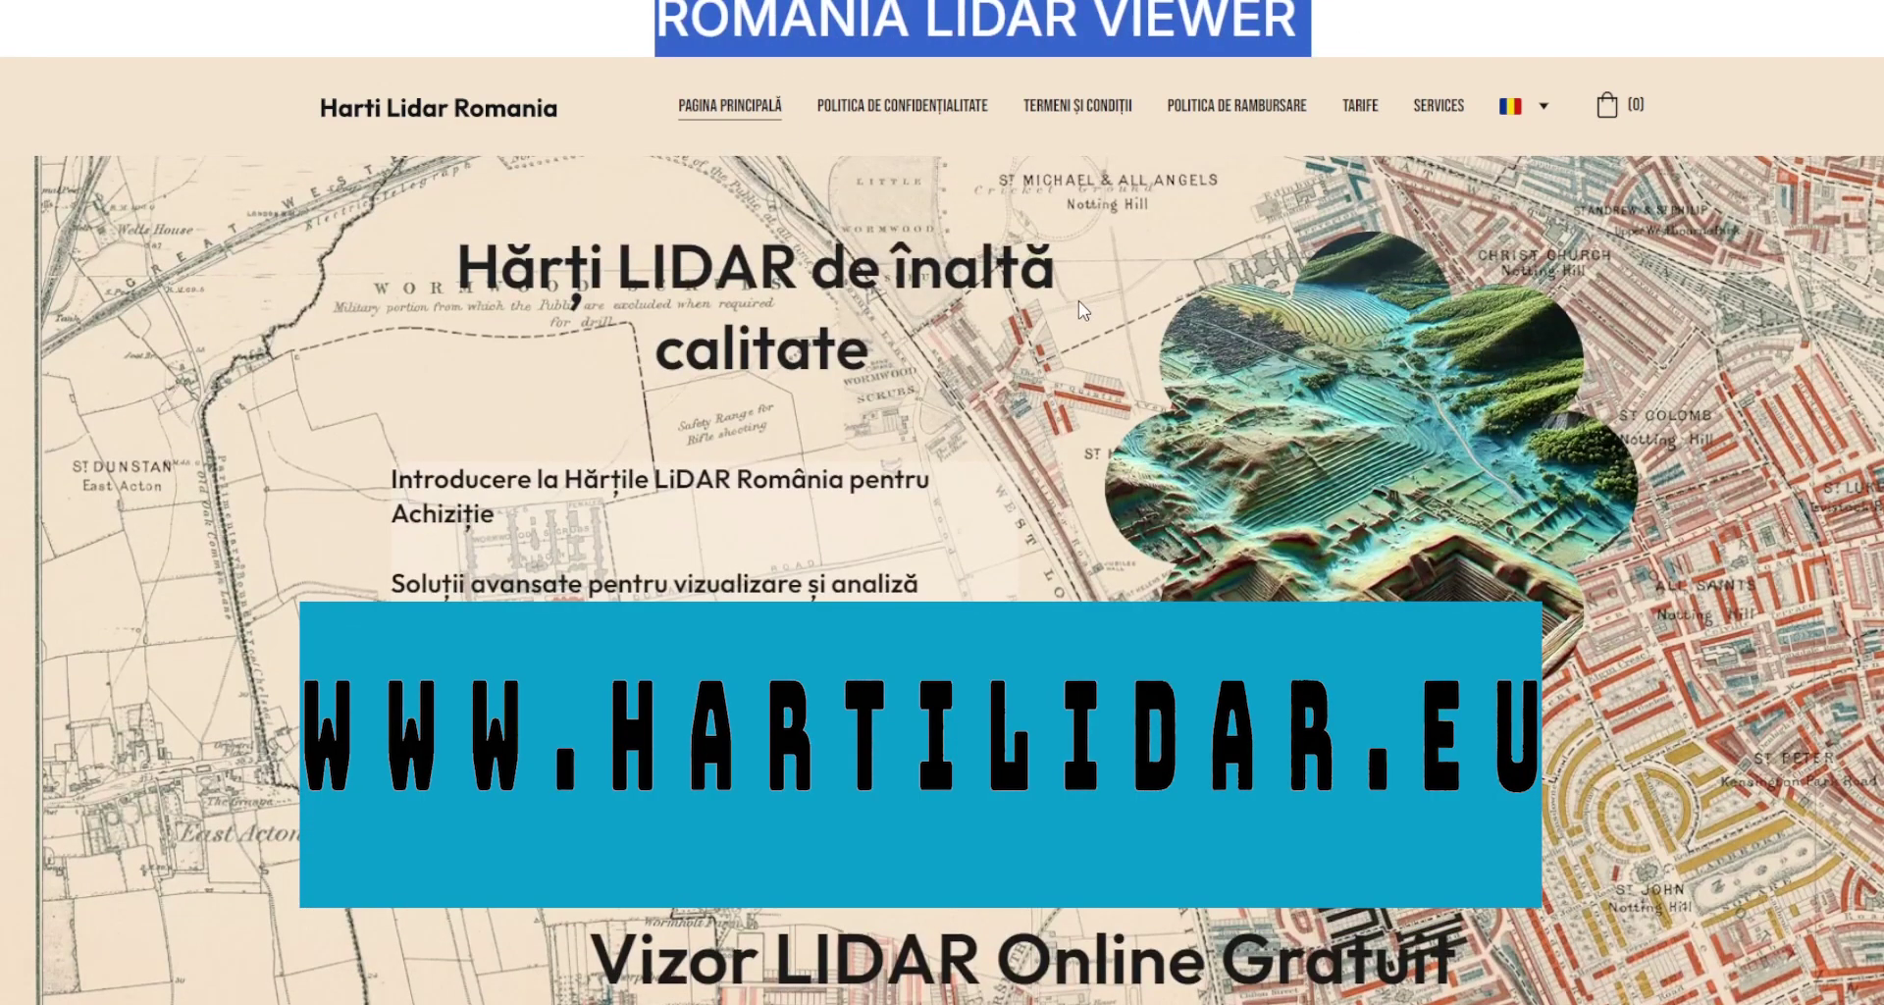
{"action": "scroll", "coordinate": [1089, 392], "scroll_direction": "down", "scroll_amount": 12}
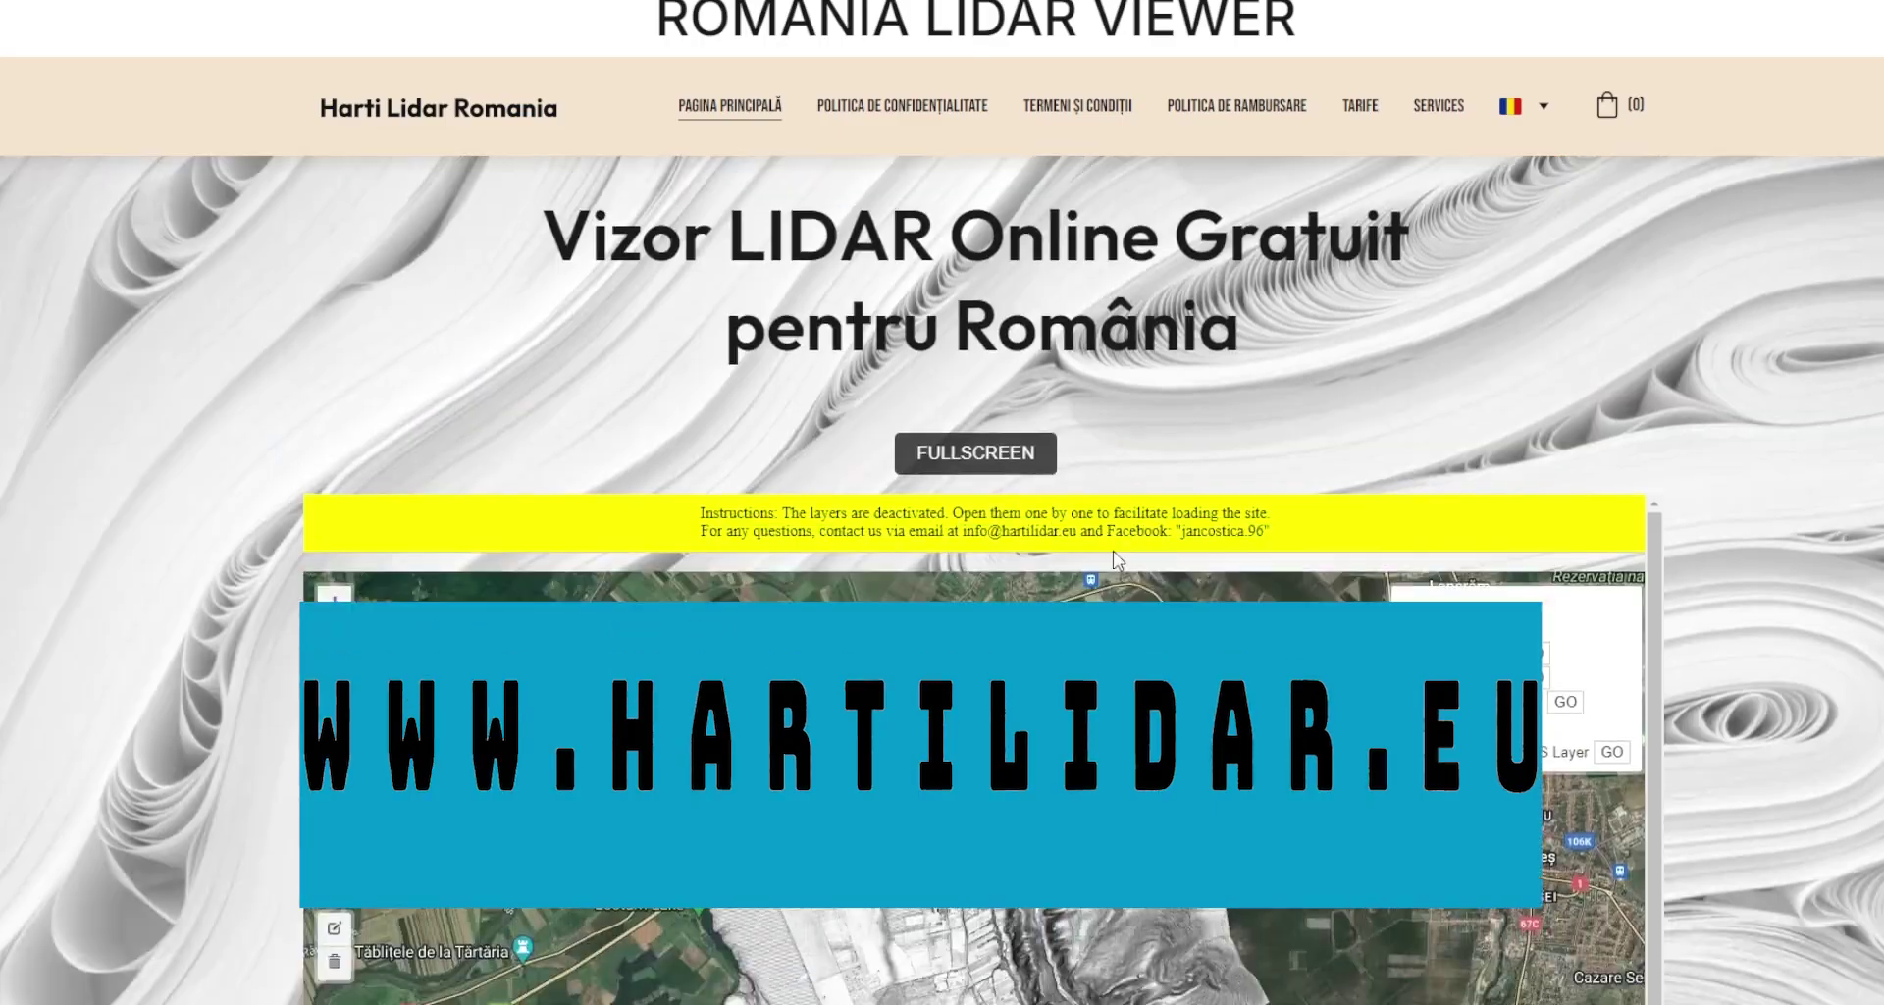
{"action": "scroll", "coordinate": [1116, 559], "scroll_direction": "down", "scroll_amount": 4}
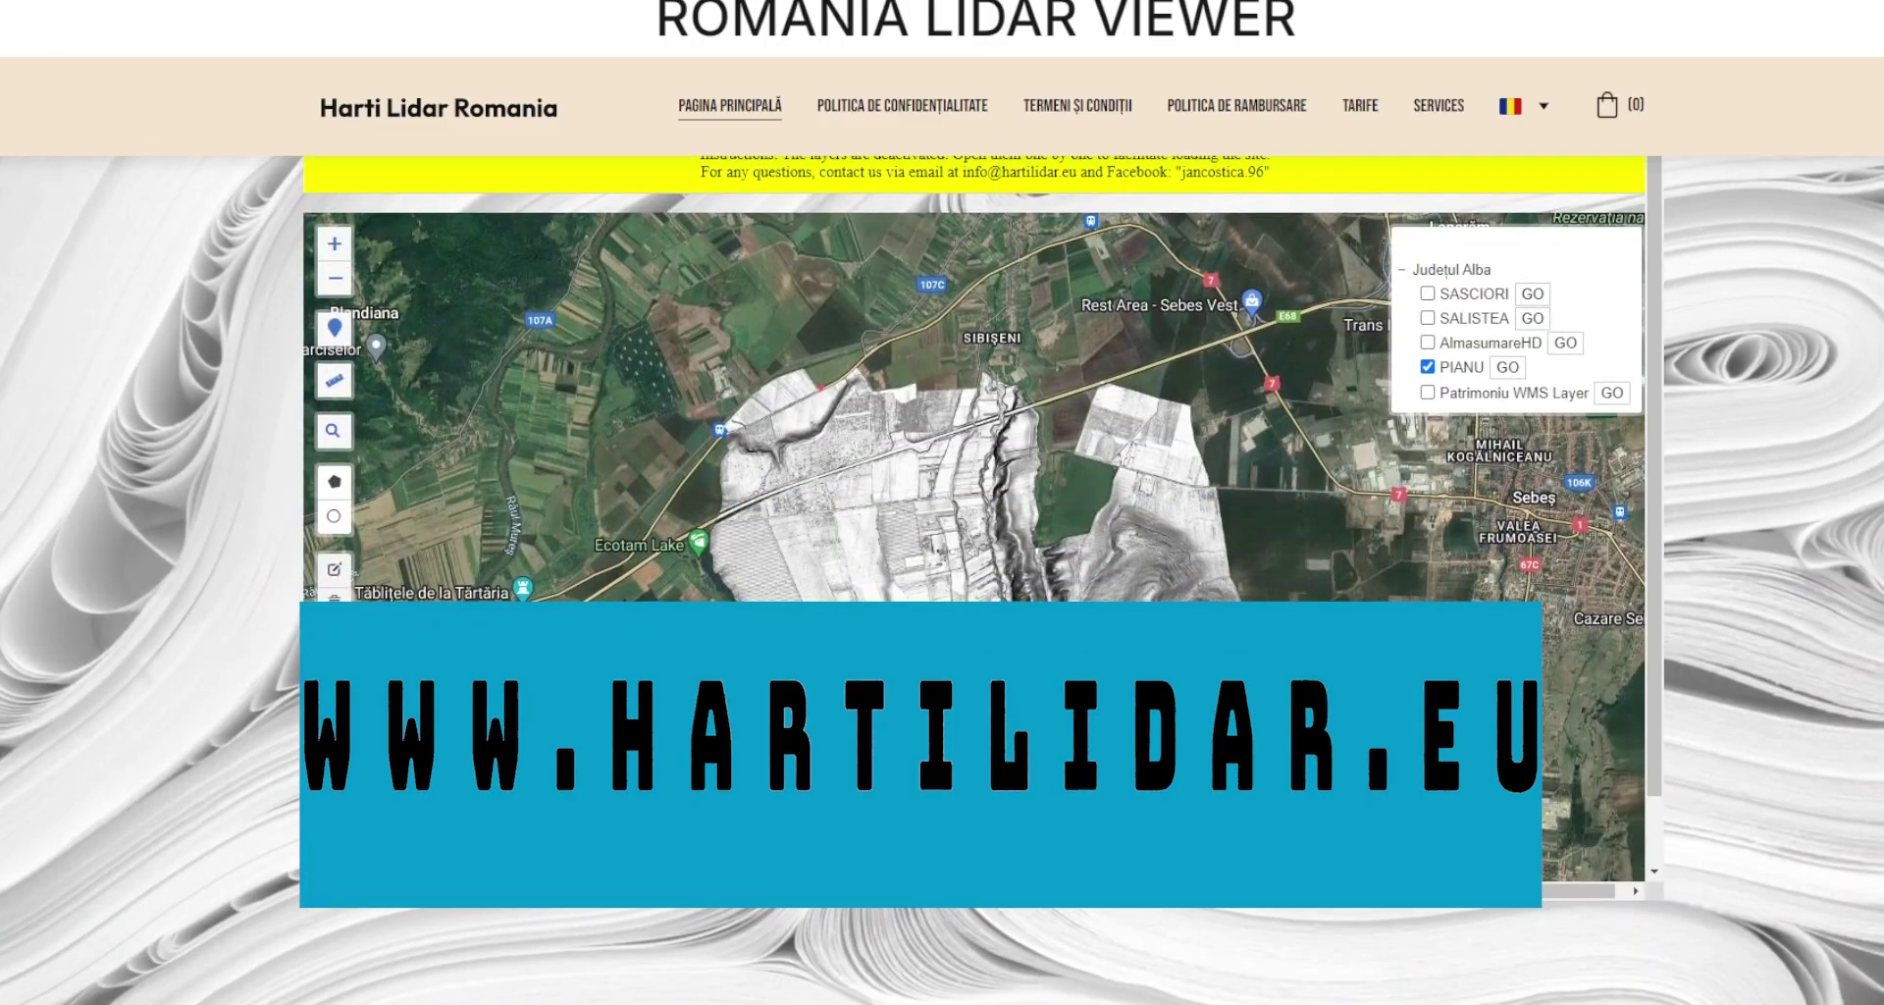
- Search Google for "harti lidar eu" and open the hartilidar.eu result
{"action": "type", "text": "harti "}
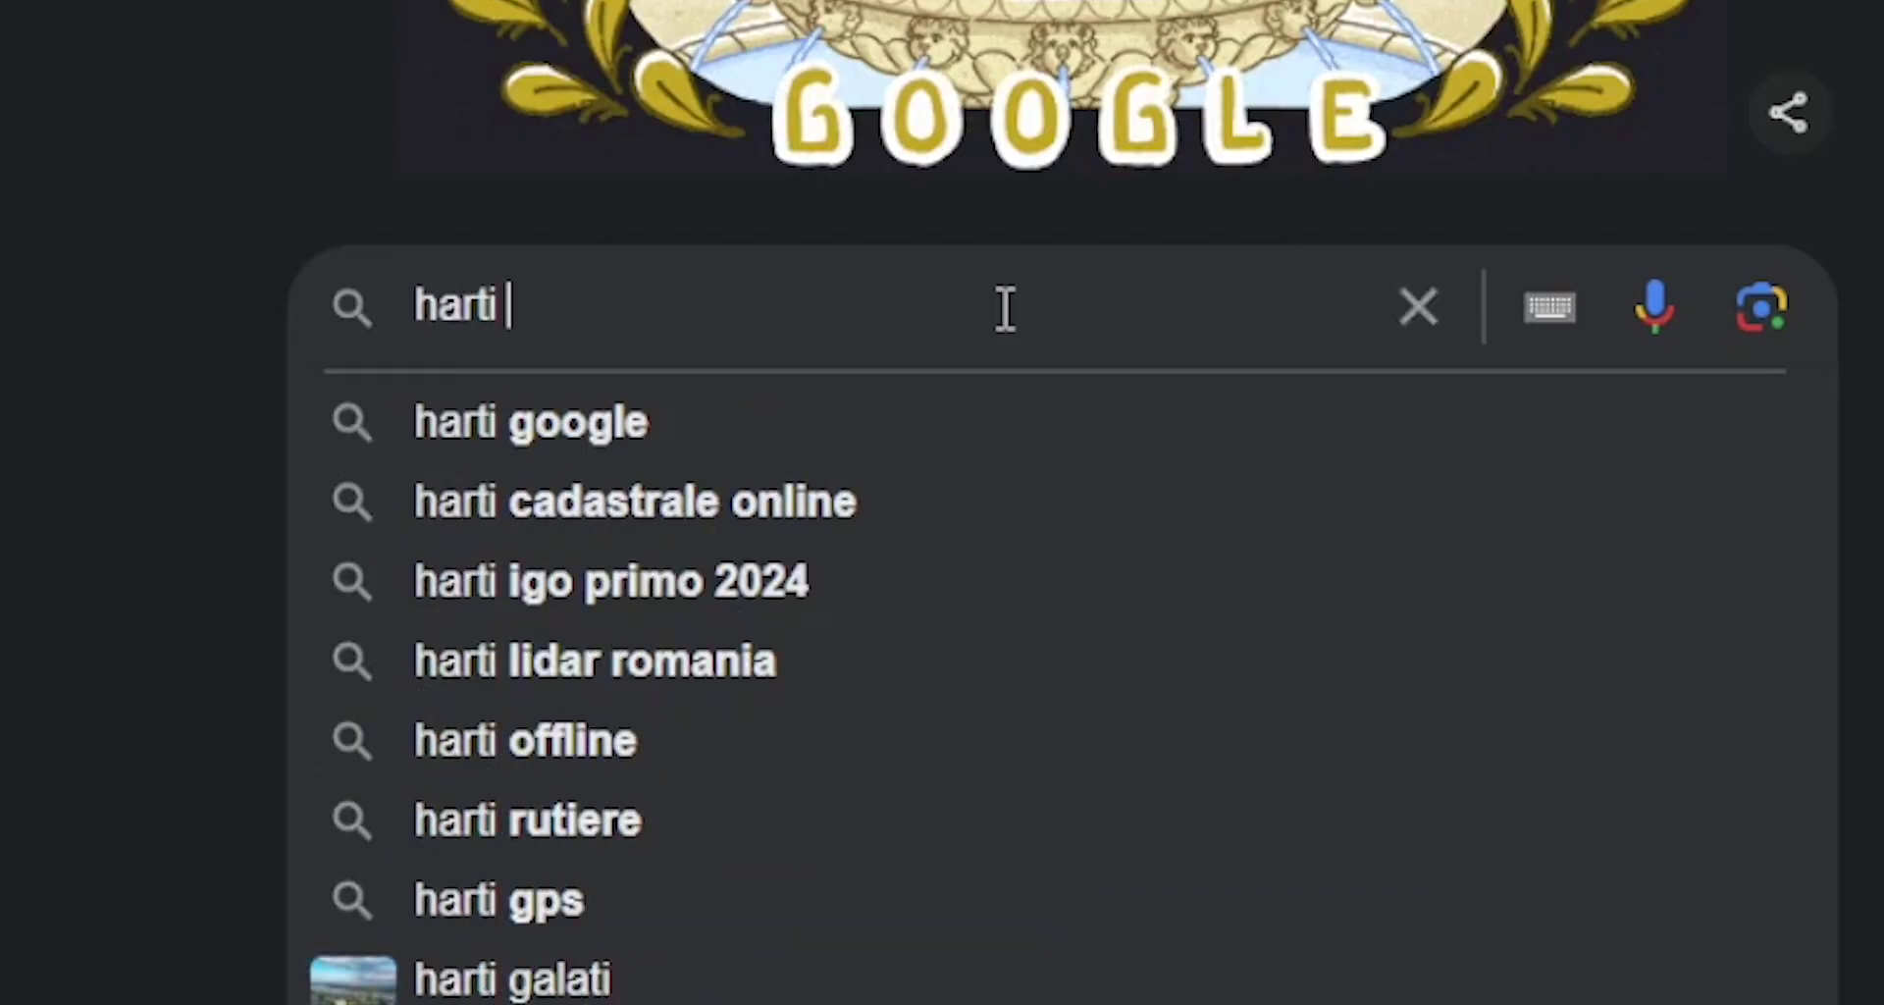
{"action": "type", "text": "lidar eu"}
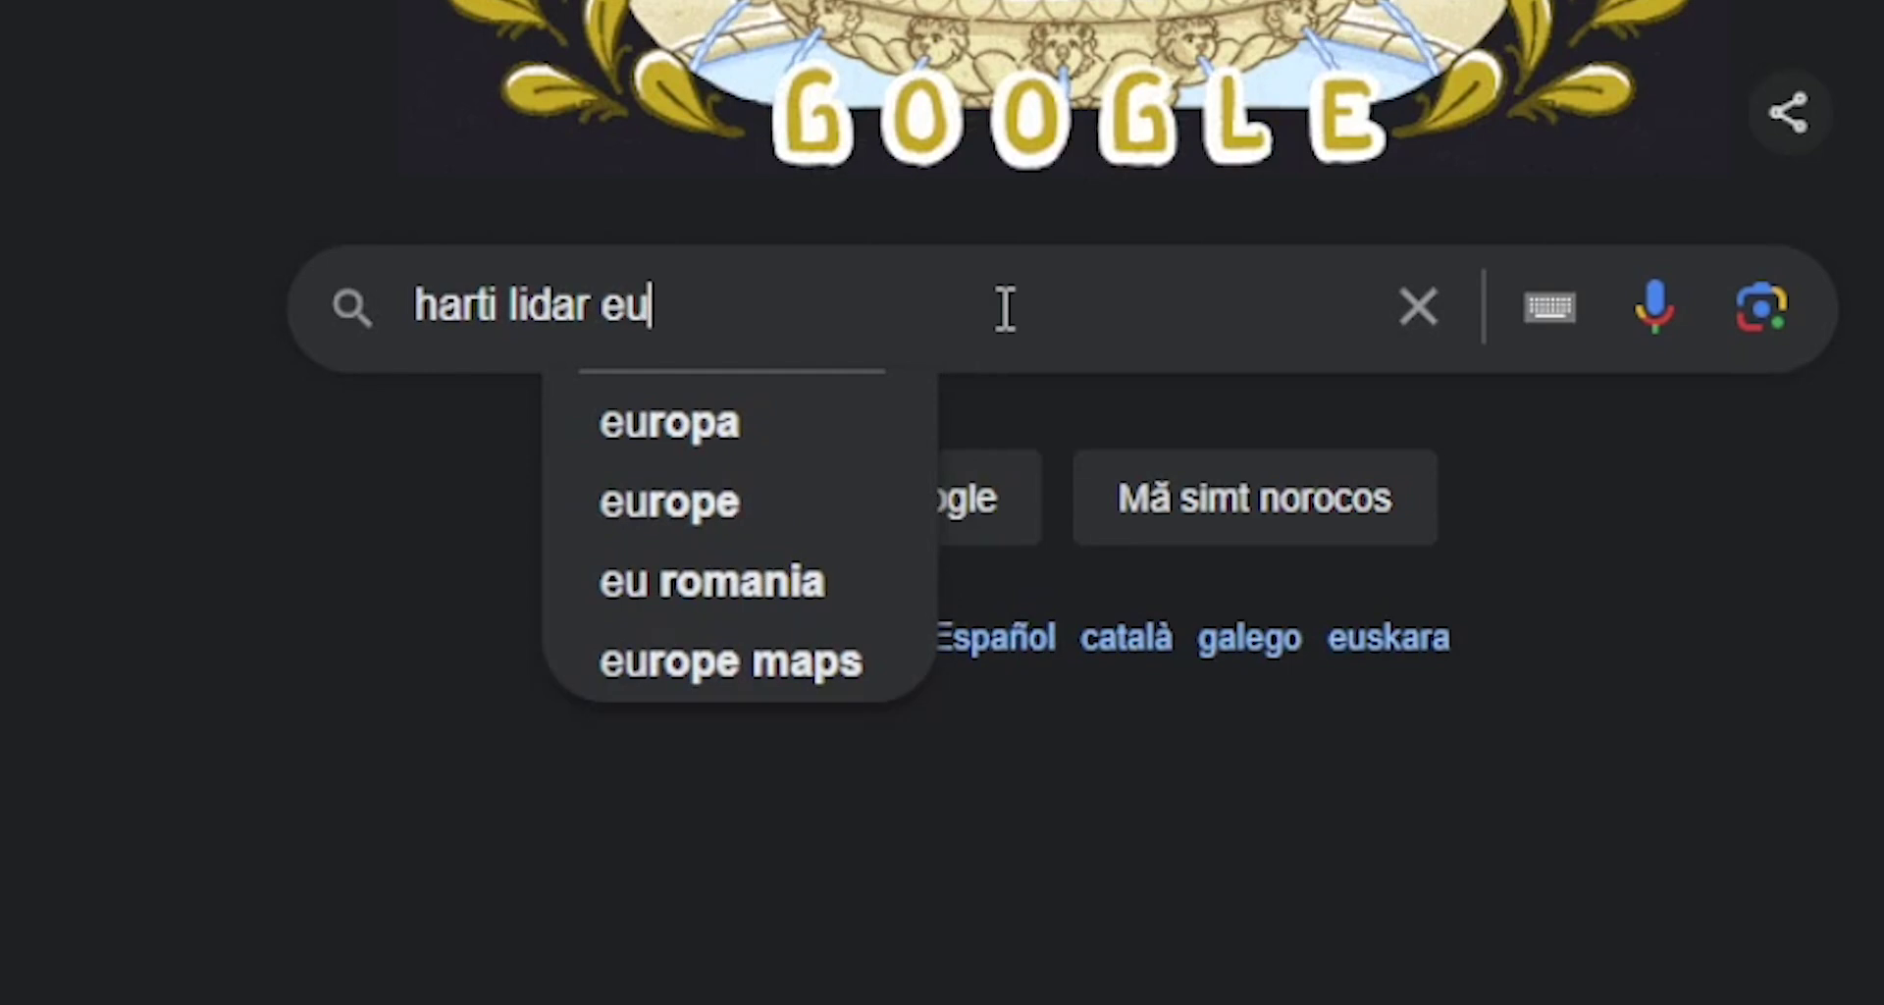
{"action": "key", "text": "Return"}
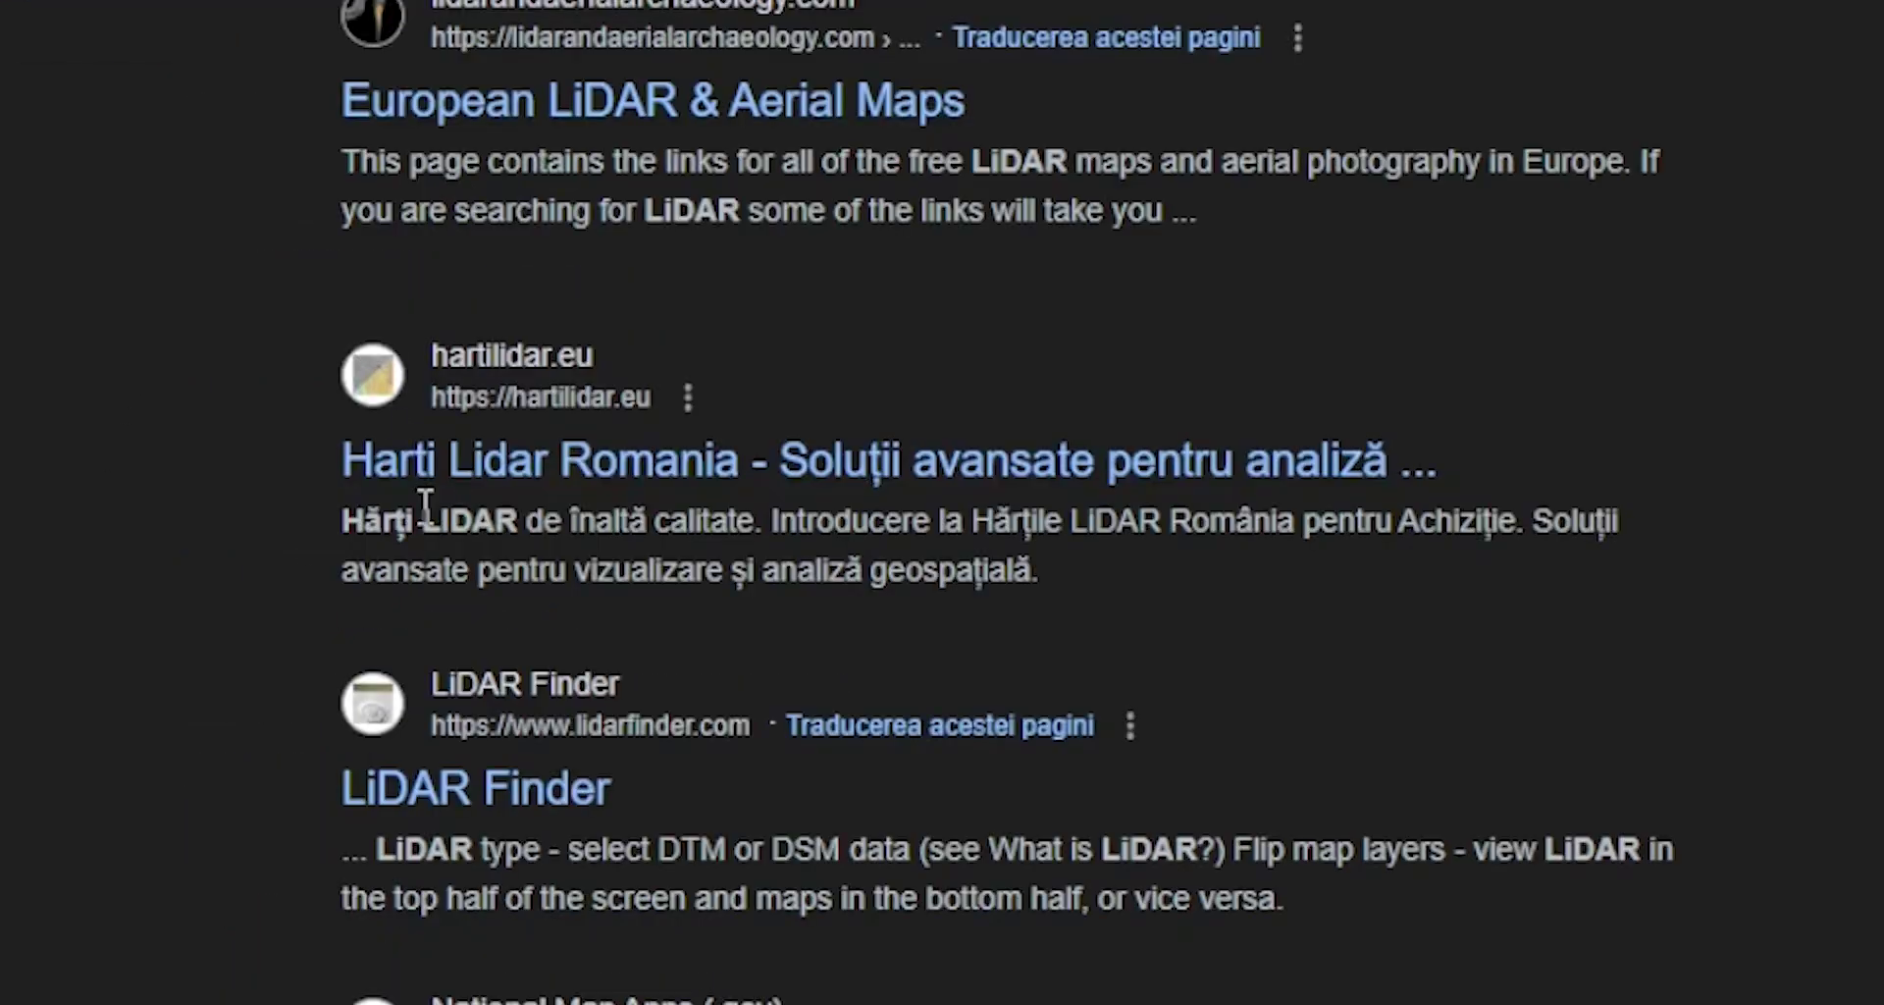
{"action": "left_click", "coordinate": [469, 461]}
- Look through the home page down to the free online LiDAR viewer for Romania
{"action": "scroll", "coordinate": [1187, 535], "scroll_direction": "down", "scroll_amount": 5}
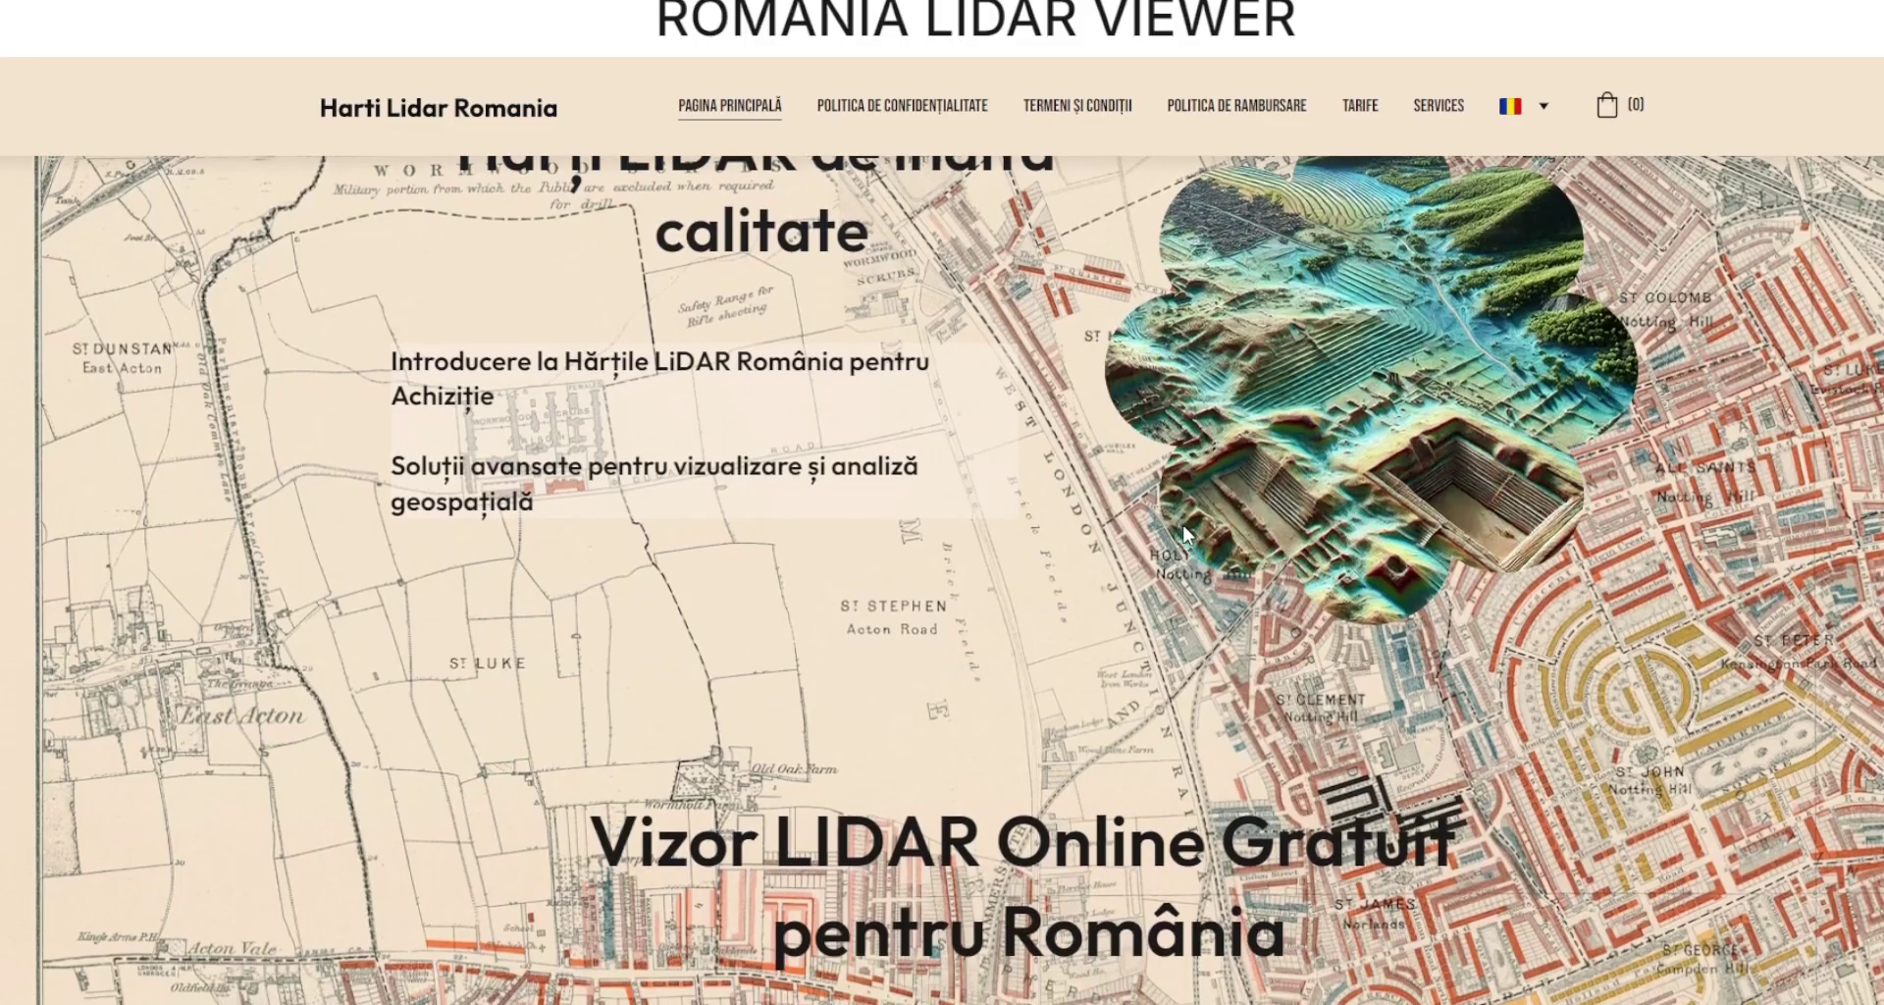
{"action": "scroll", "coordinate": [1184, 533], "scroll_direction": "down", "scroll_amount": 5}
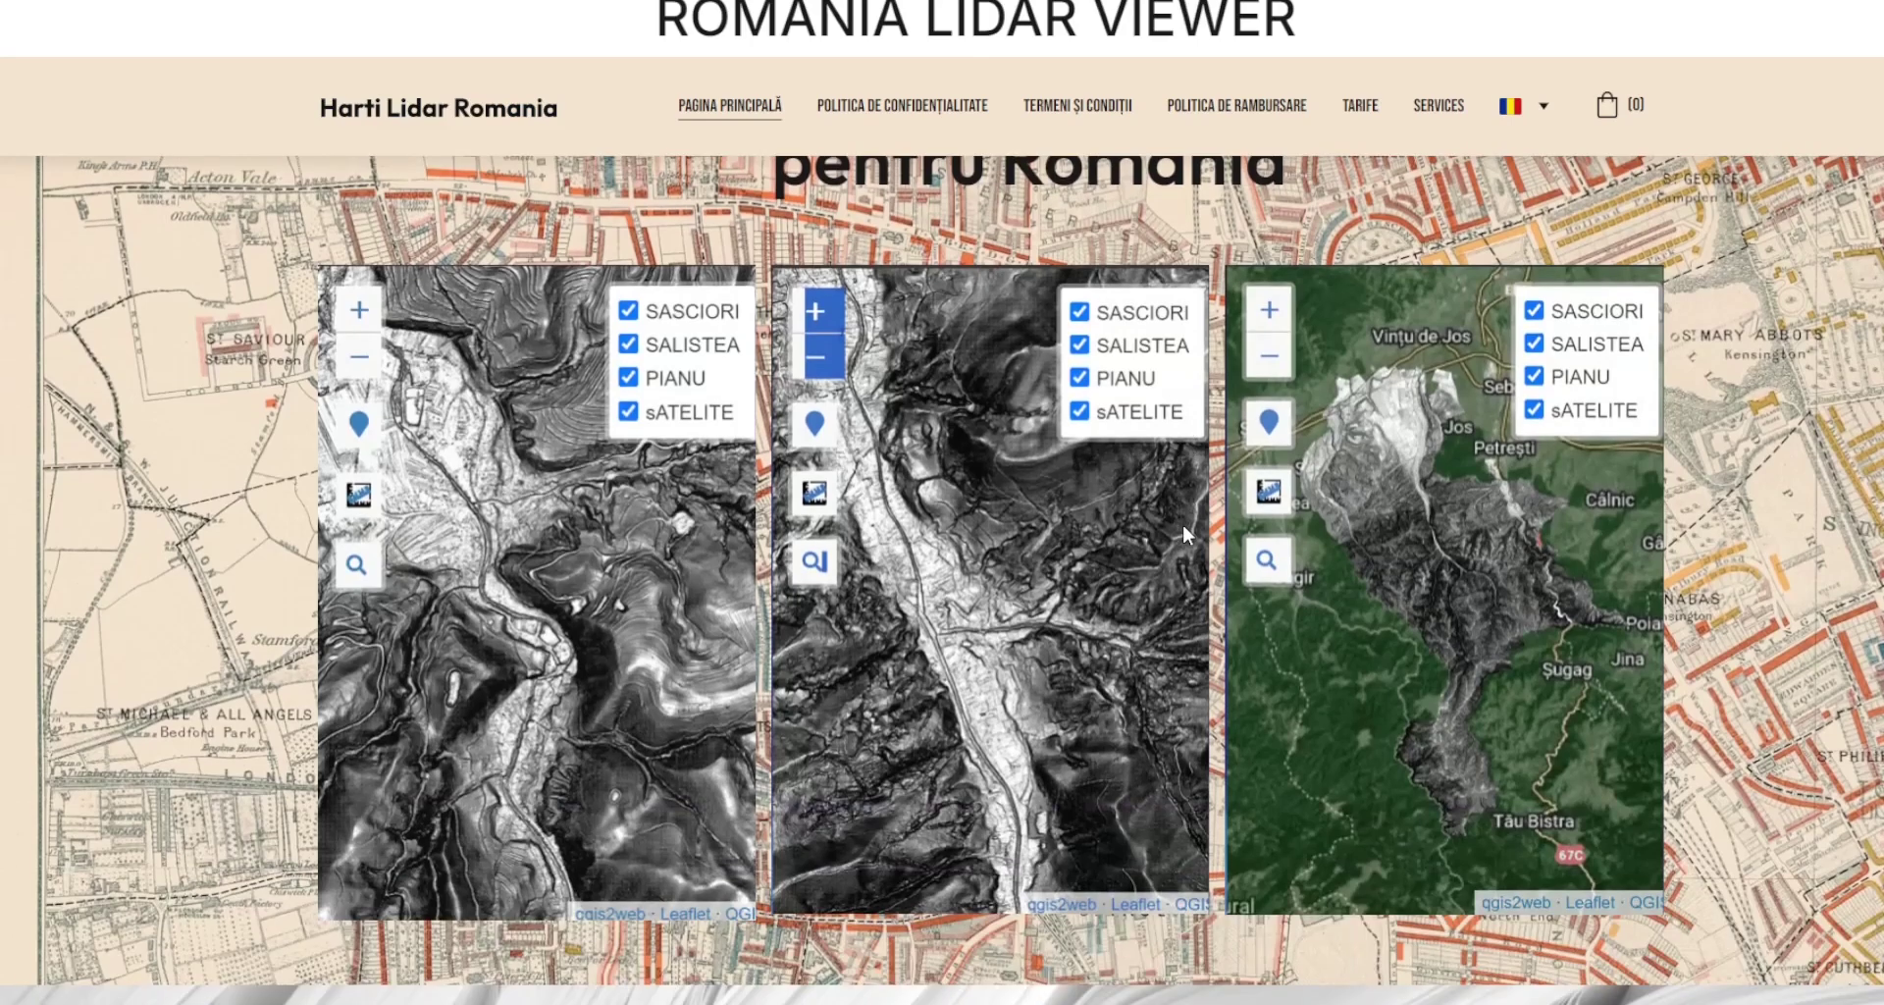
{"action": "scroll", "coordinate": [1184, 533], "scroll_direction": "down", "scroll_amount": 3}
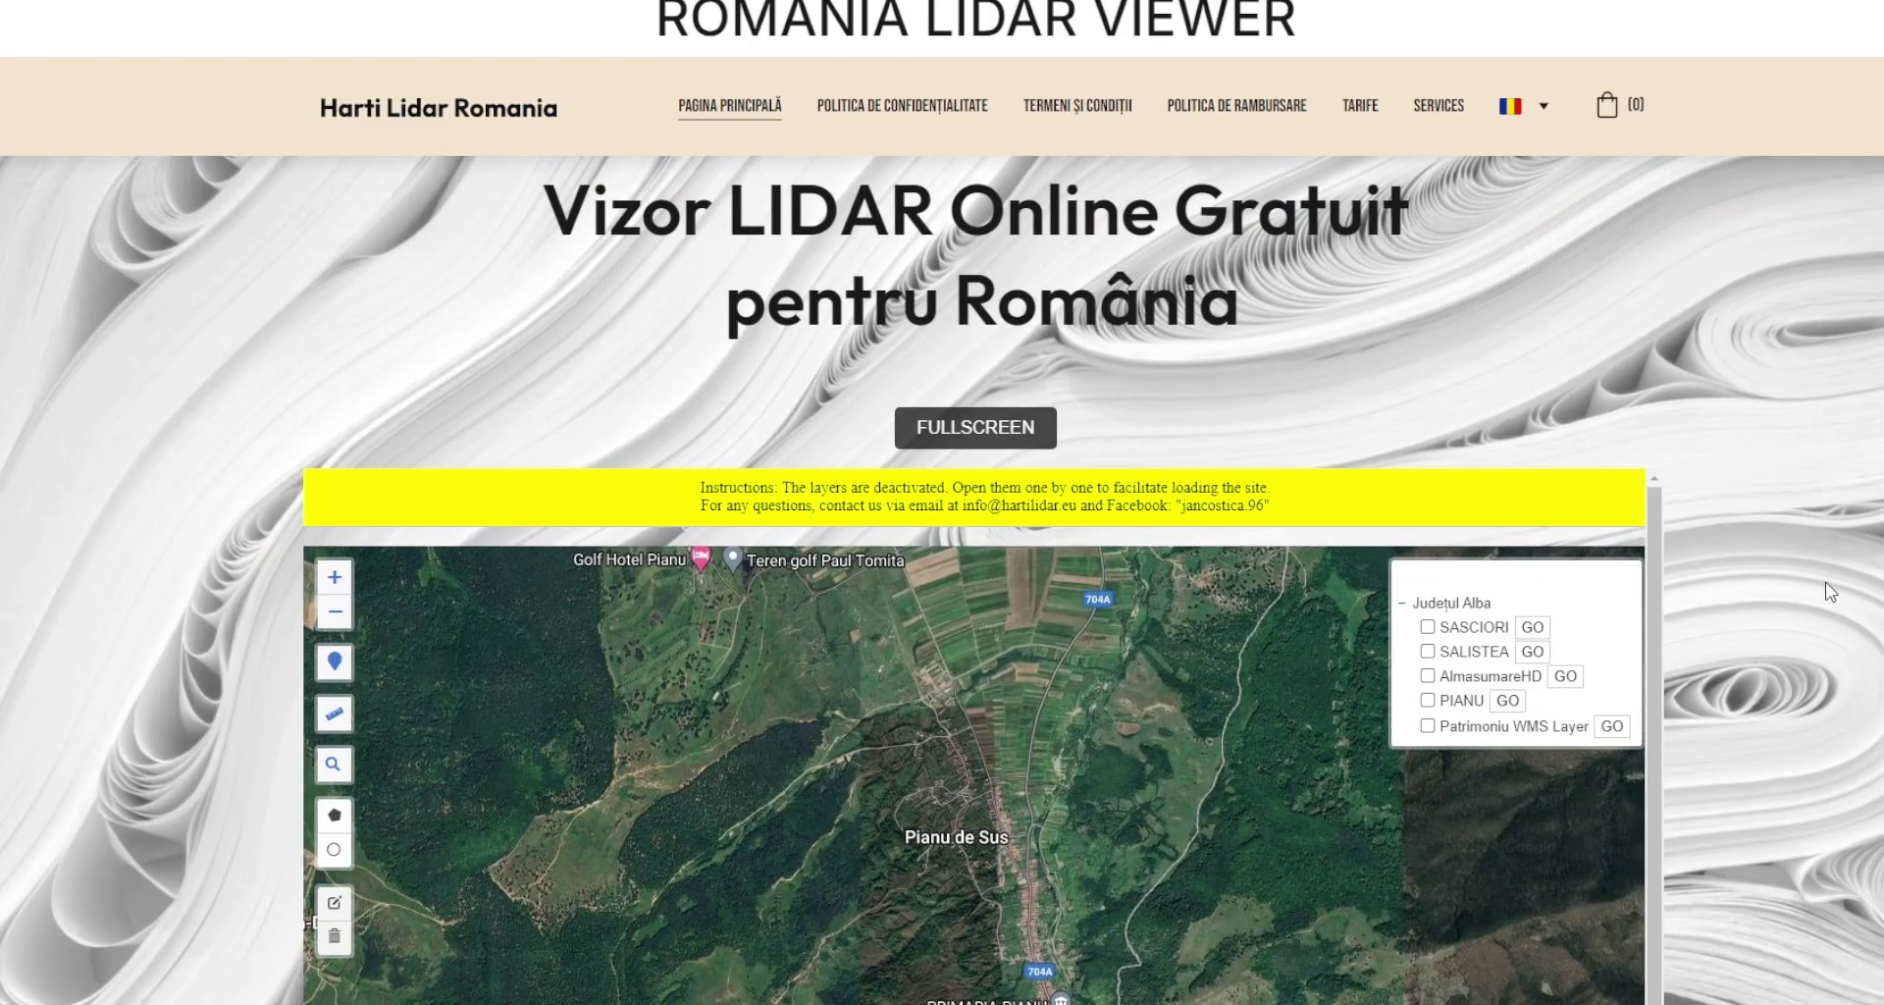
{"action": "scroll", "coordinate": [1828, 592], "scroll_direction": "down", "scroll_amount": 2}
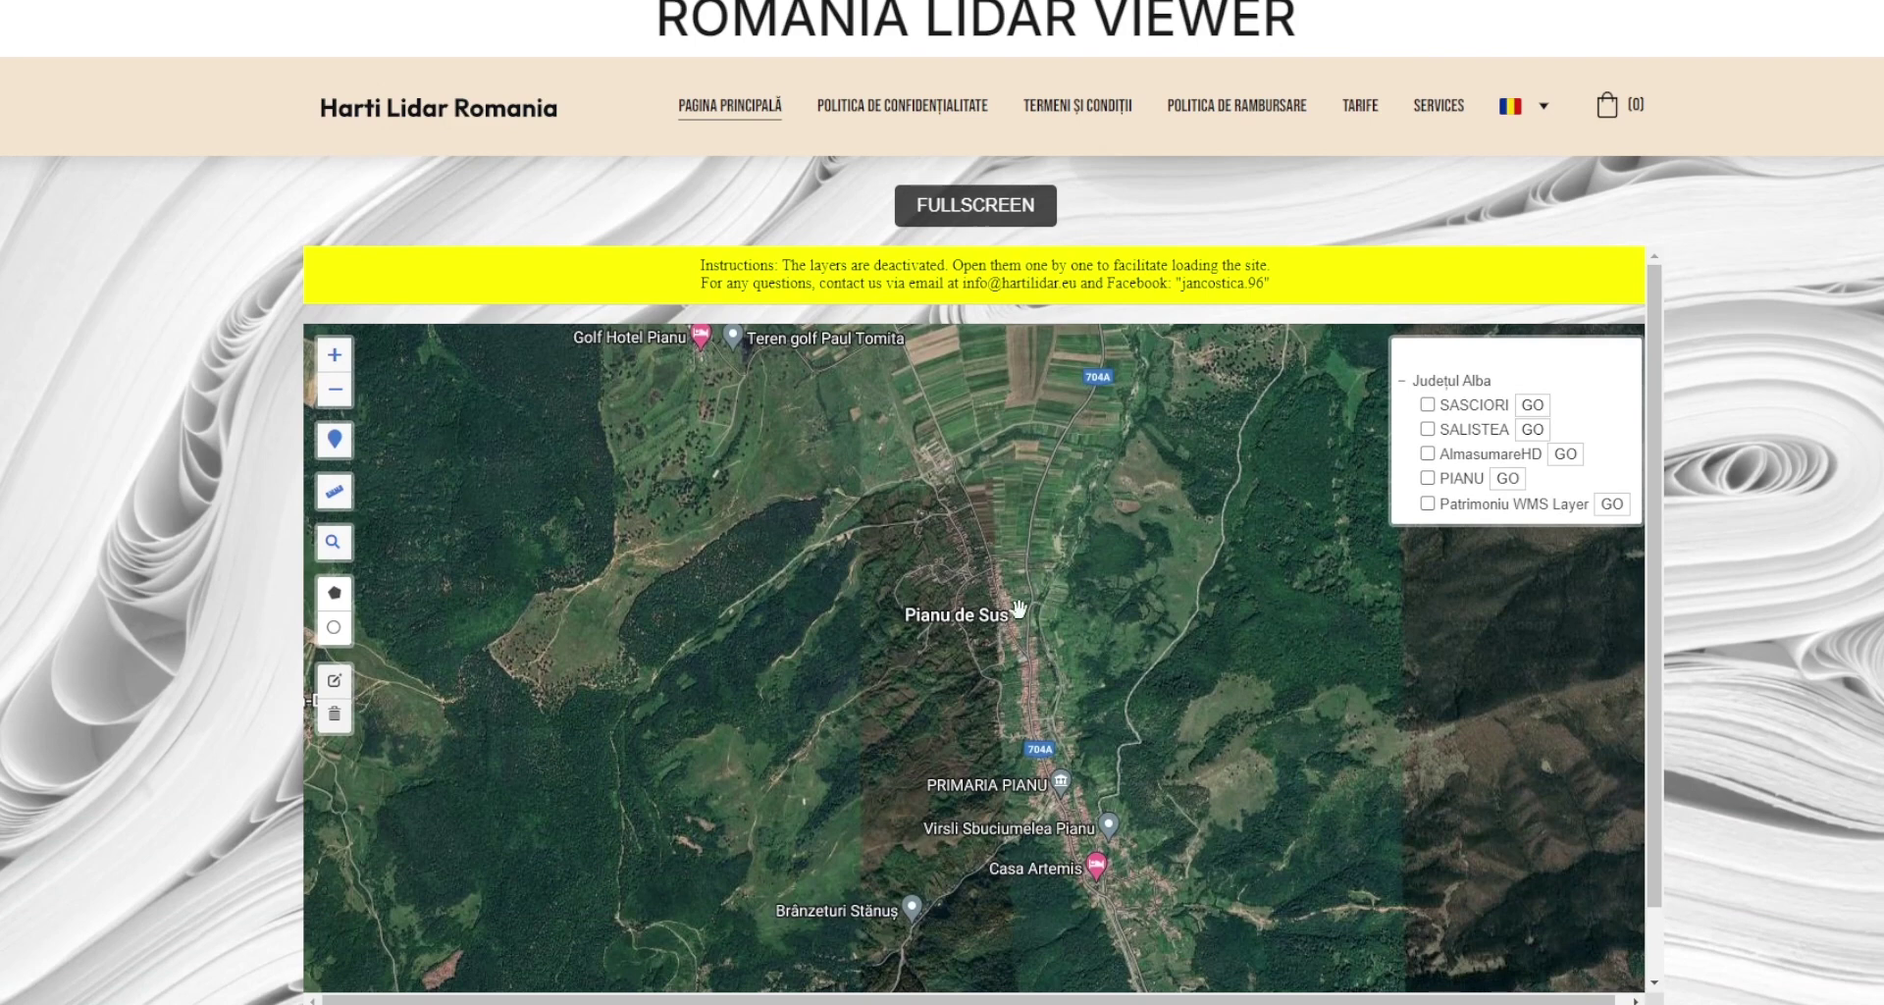
- Explore the viewer's satellite map from an overview of all Romania in to the Alba Iulia area
{"action": "scroll", "coordinate": [1019, 610], "scroll_direction": "down", "scroll_amount": 2}
{"action": "scroll", "coordinate": [1009, 613], "scroll_direction": "down", "scroll_amount": 2}
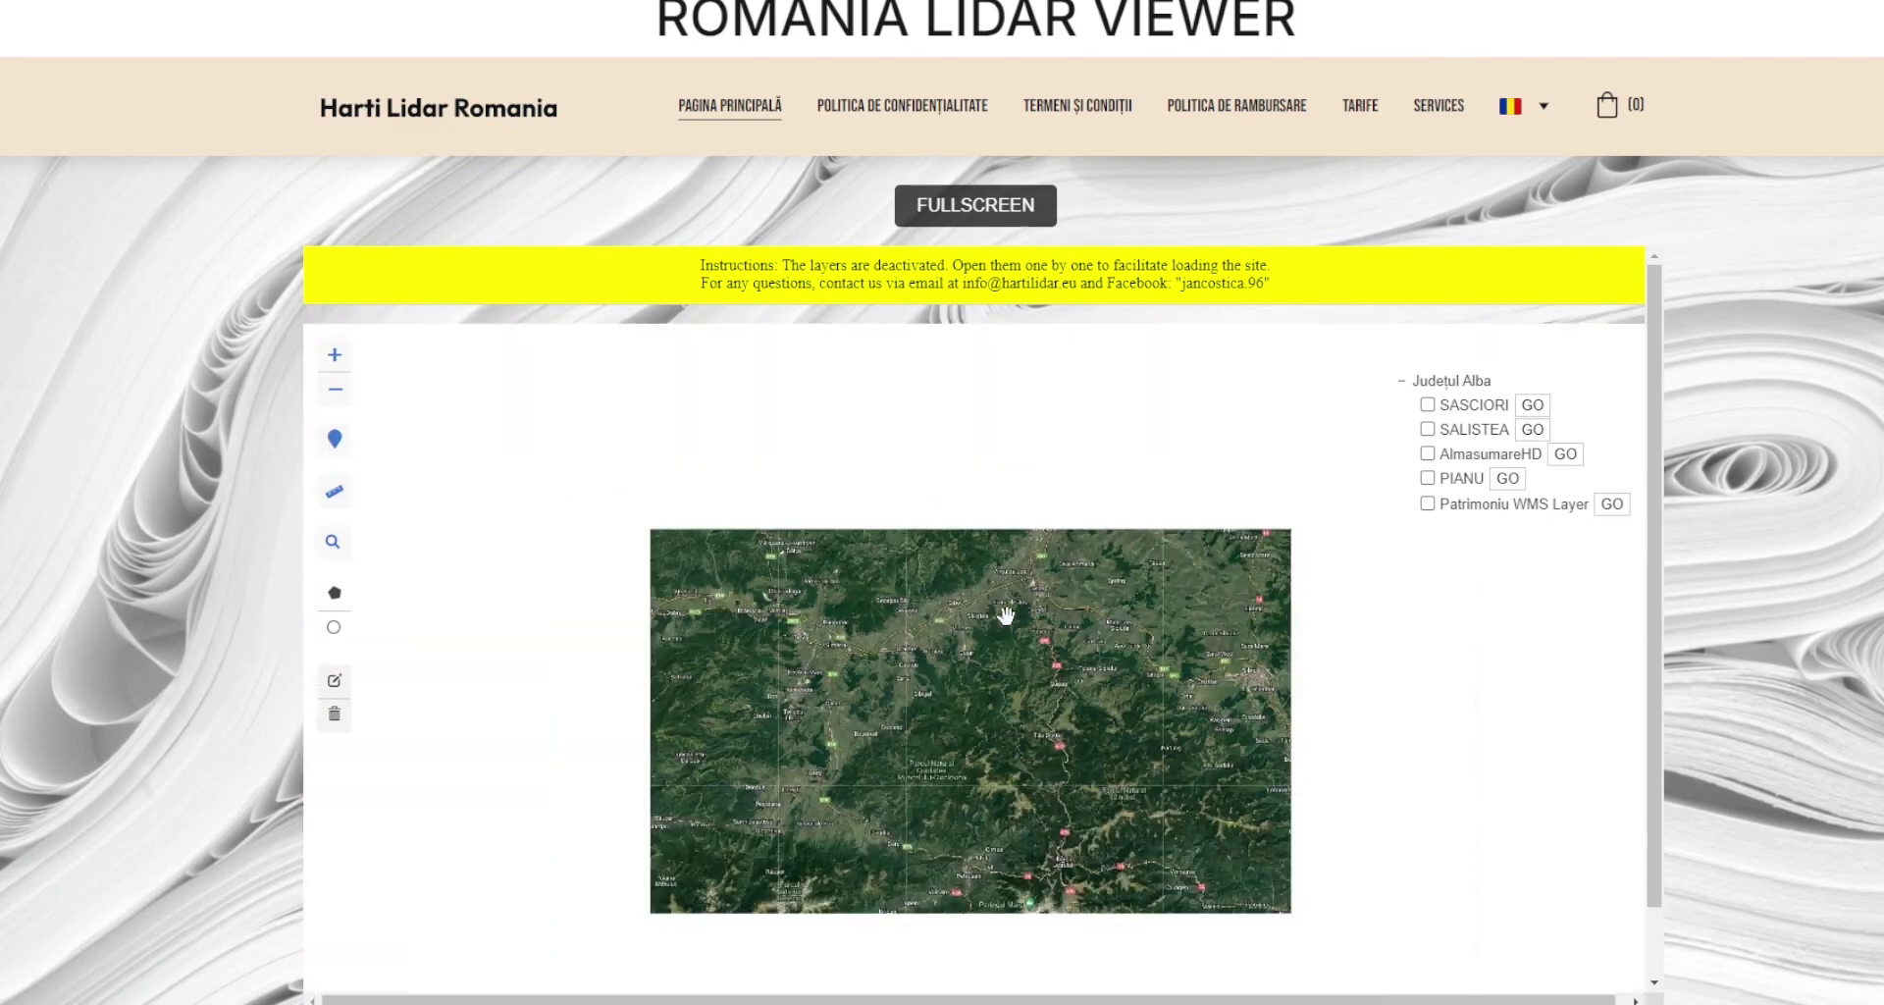
{"action": "left_click_drag", "start_coordinate": [1046, 610], "coordinate": [1154, 697]}
{"action": "scroll", "coordinate": [912, 652], "scroll_direction": "up", "scroll_amount": 2}
{"action": "left_click_drag", "start_coordinate": [946, 624], "coordinate": [1030, 685]}
{"action": "scroll", "coordinate": [1031, 684], "scroll_direction": "down", "scroll_amount": 1}
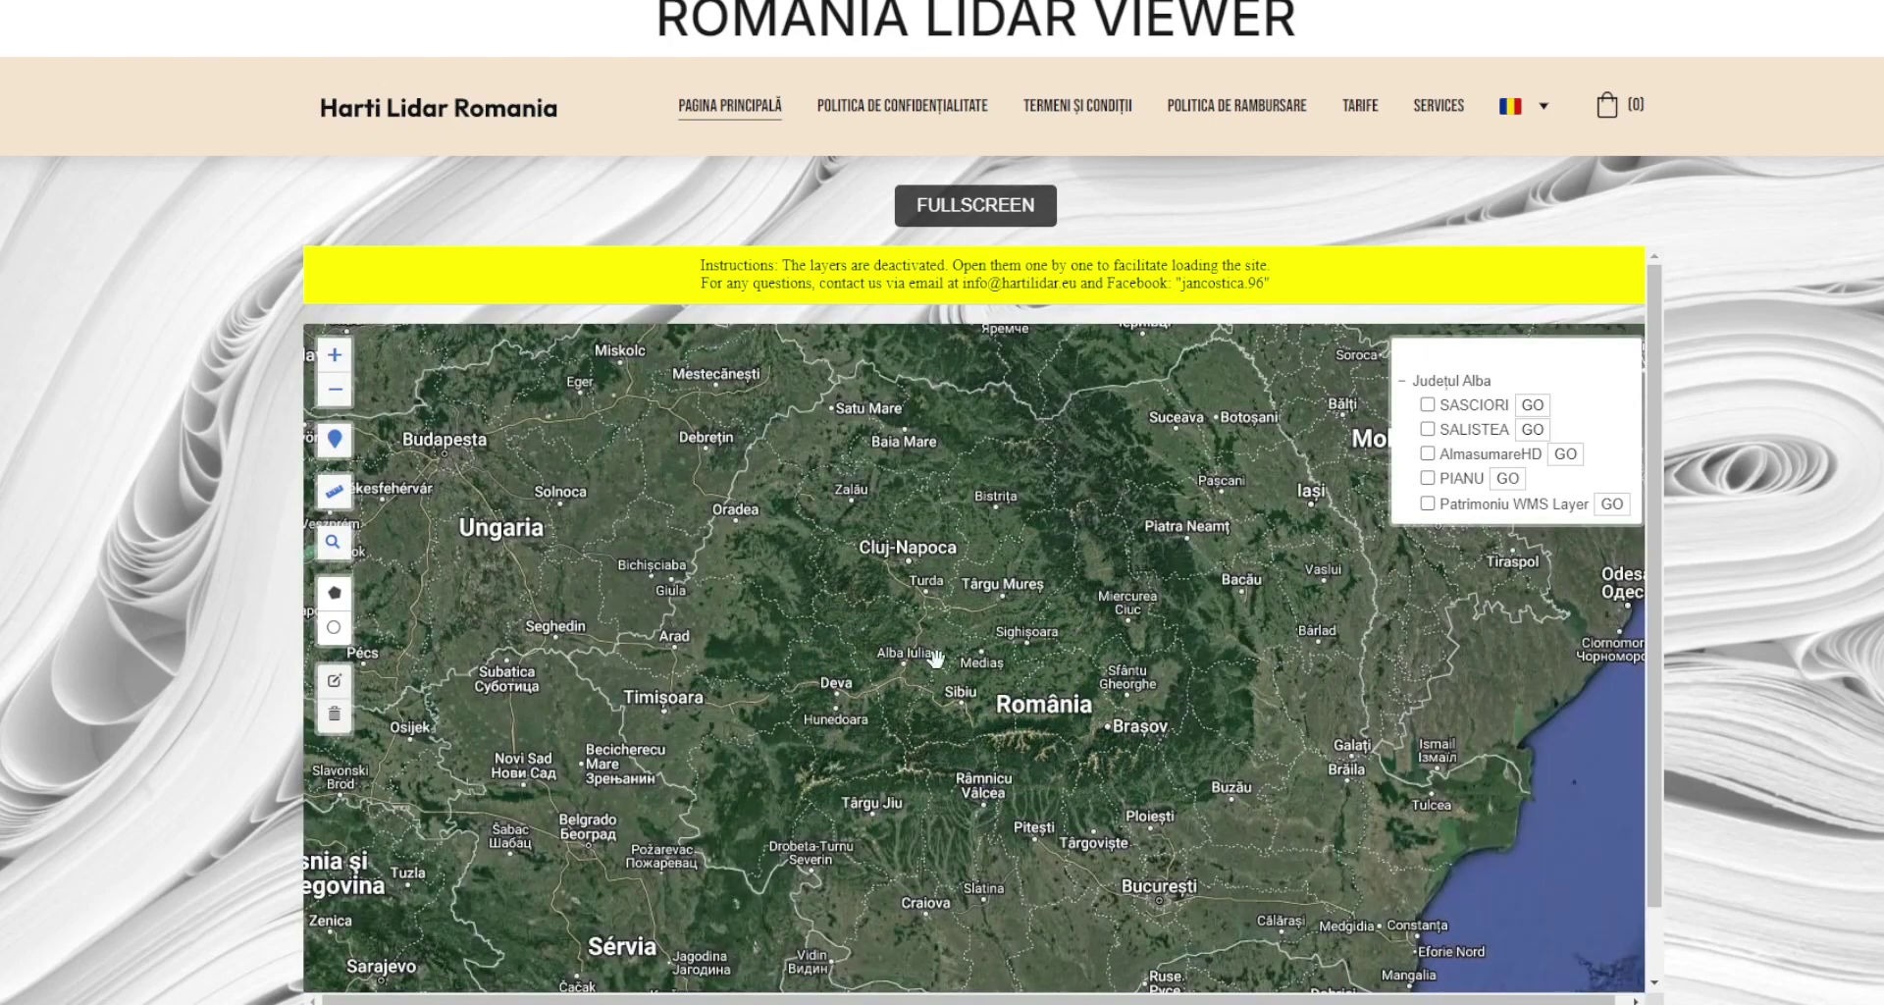
{"action": "scroll", "coordinate": [904, 659], "scroll_direction": "up", "scroll_amount": 2}
{"action": "scroll", "coordinate": [883, 677], "scroll_direction": "up", "scroll_amount": 2}
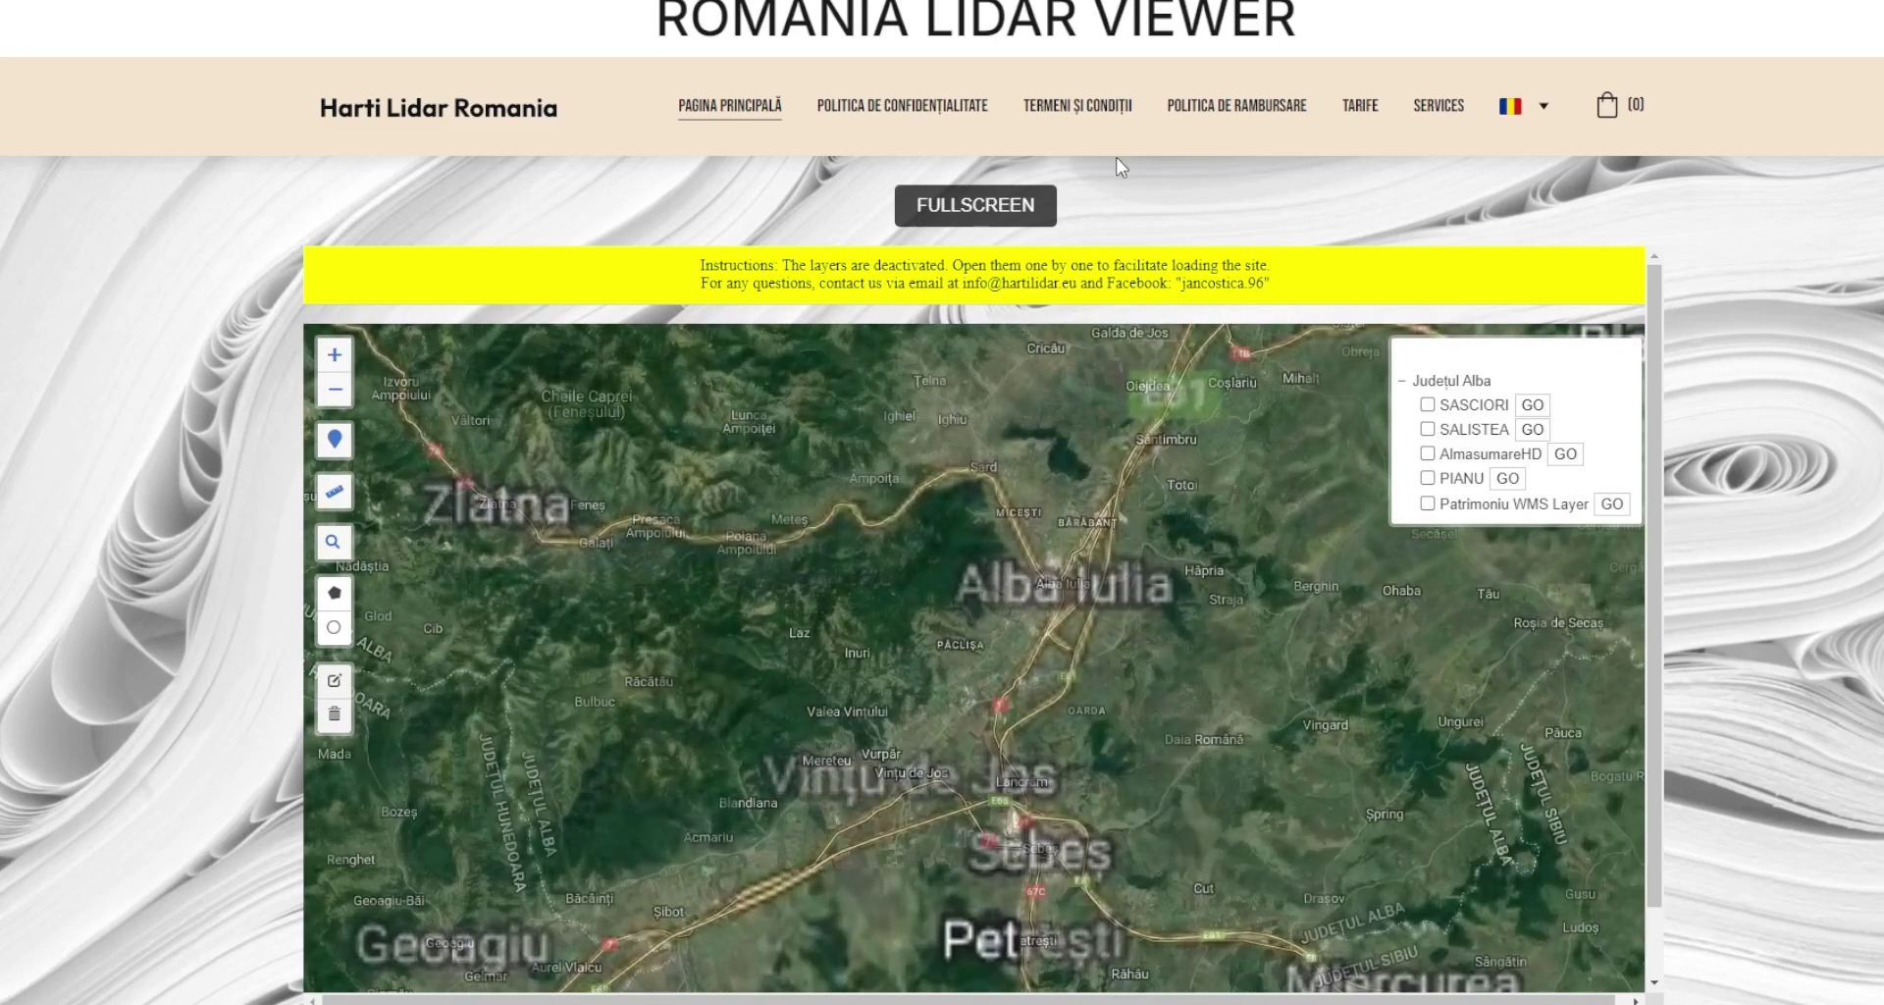
- Read the instructions above the map about activating the layers
{"action": "scroll", "coordinate": [1106, 193], "scroll_direction": "up", "scroll_amount": 2}
{"action": "scroll", "coordinate": [1009, 480], "scroll_direction": "up", "scroll_amount": 1}
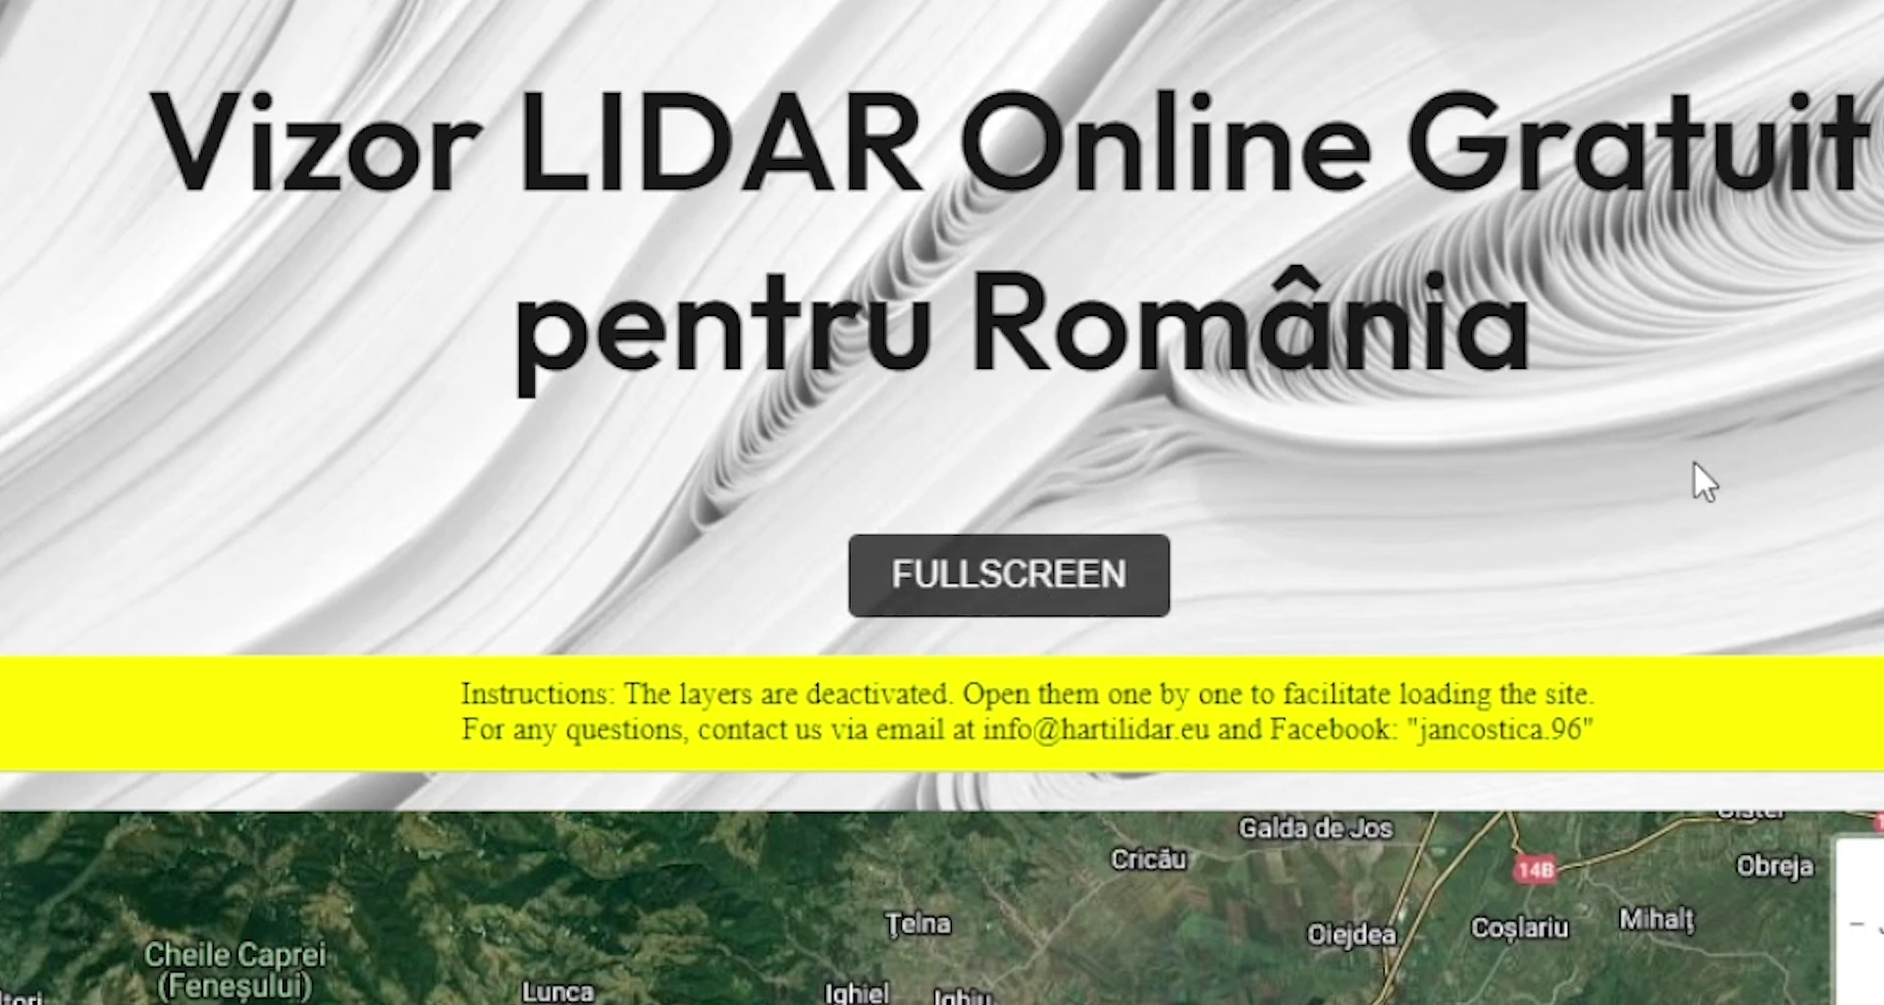
{"action": "scroll", "coordinate": [1698, 456], "scroll_direction": "down", "scroll_amount": 3}
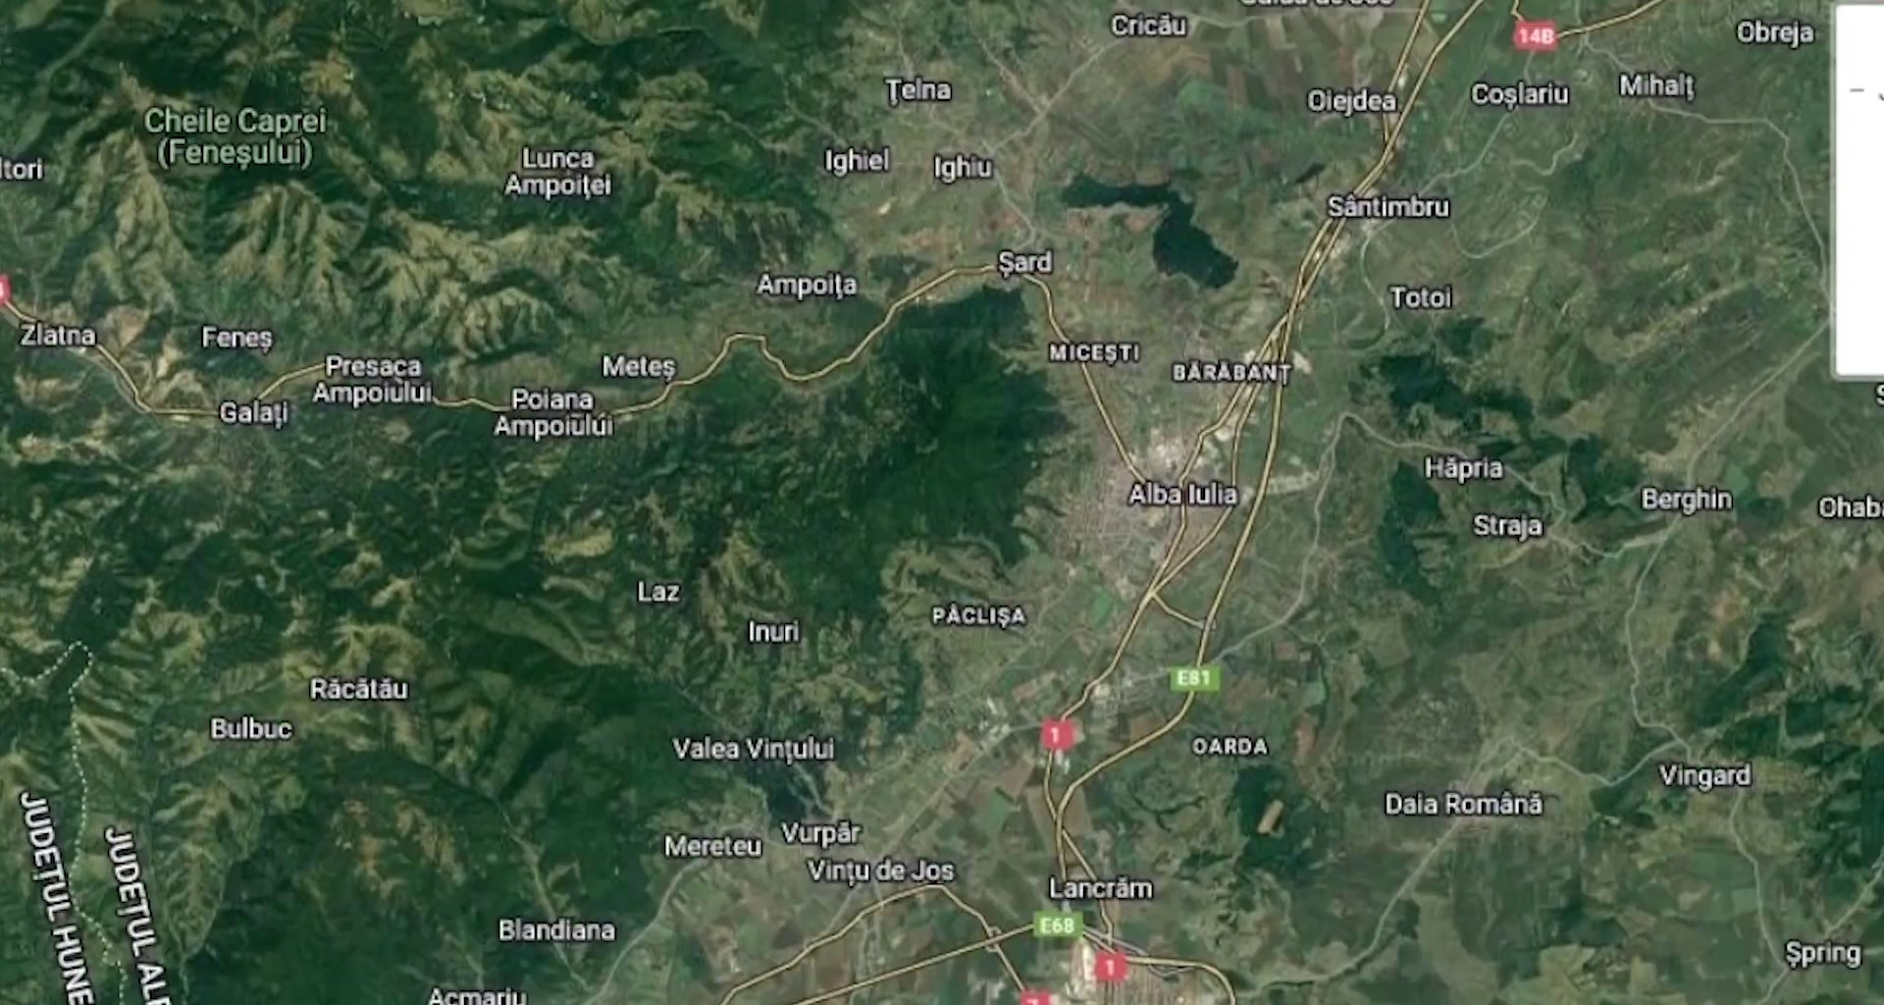
{"action": "scroll", "coordinate": [1771, 542], "scroll_direction": "up", "scroll_amount": 3}
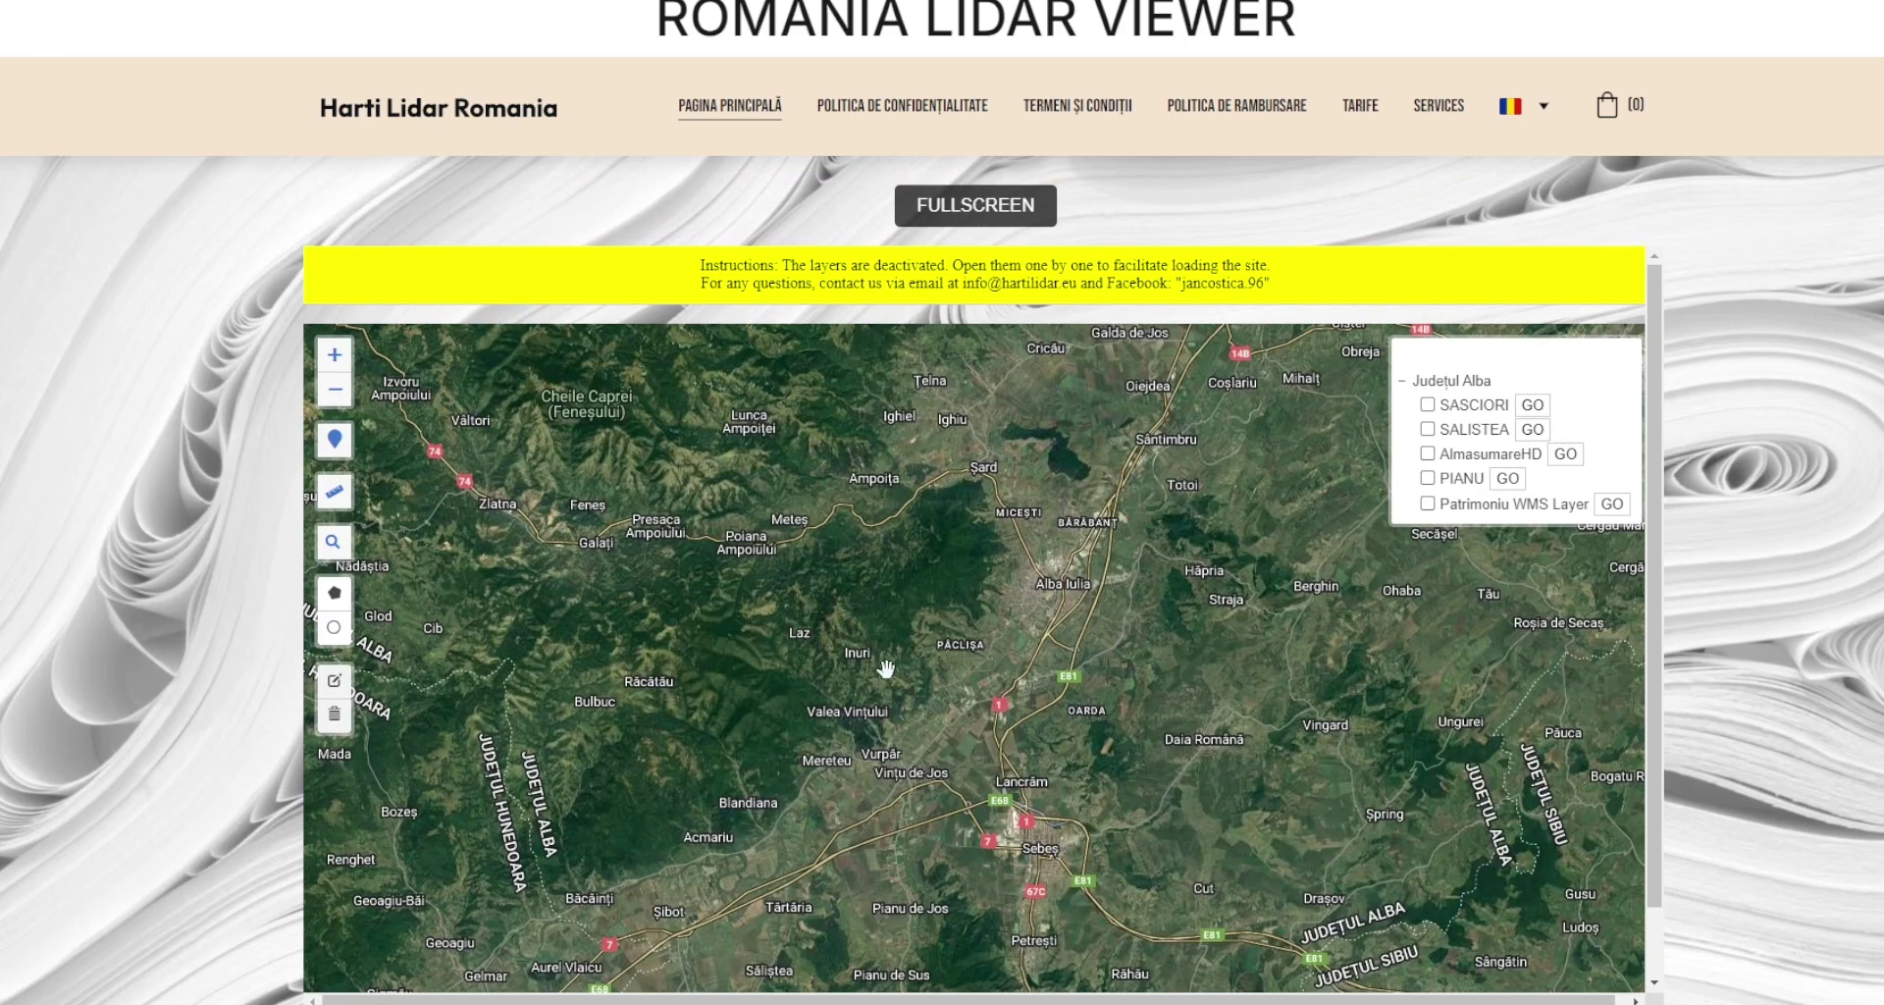
- Turn on the PIANU, AlmasumareHD, SALISTEA and SASCIORI layers of Județul Alba with the Sebeș area in view
{"action": "scroll", "coordinate": [886, 669], "scroll_direction": "down", "scroll_amount": 1}
{"action": "left_click_drag", "start_coordinate": [929, 758], "coordinate": [988, 641]}
{"action": "left_click_drag", "start_coordinate": [865, 710], "coordinate": [939, 639]}
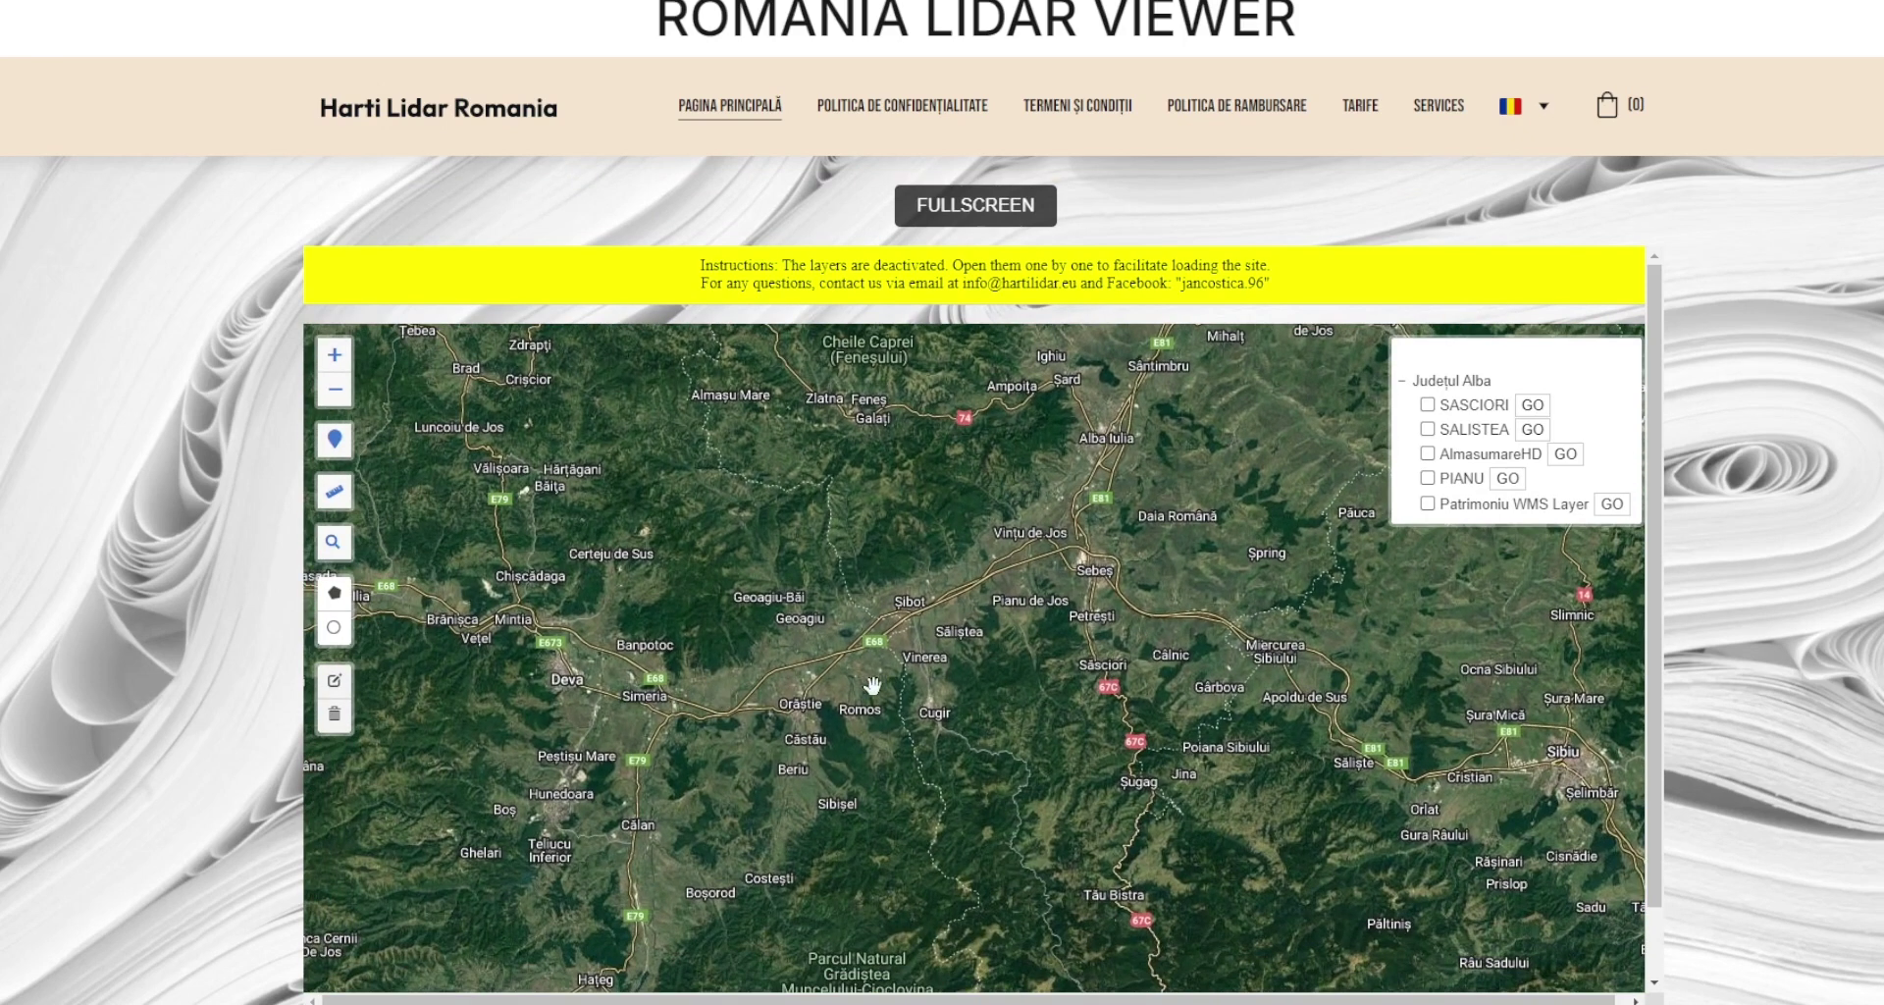
{"action": "scroll", "coordinate": [872, 684], "scroll_direction": "up", "scroll_amount": 1}
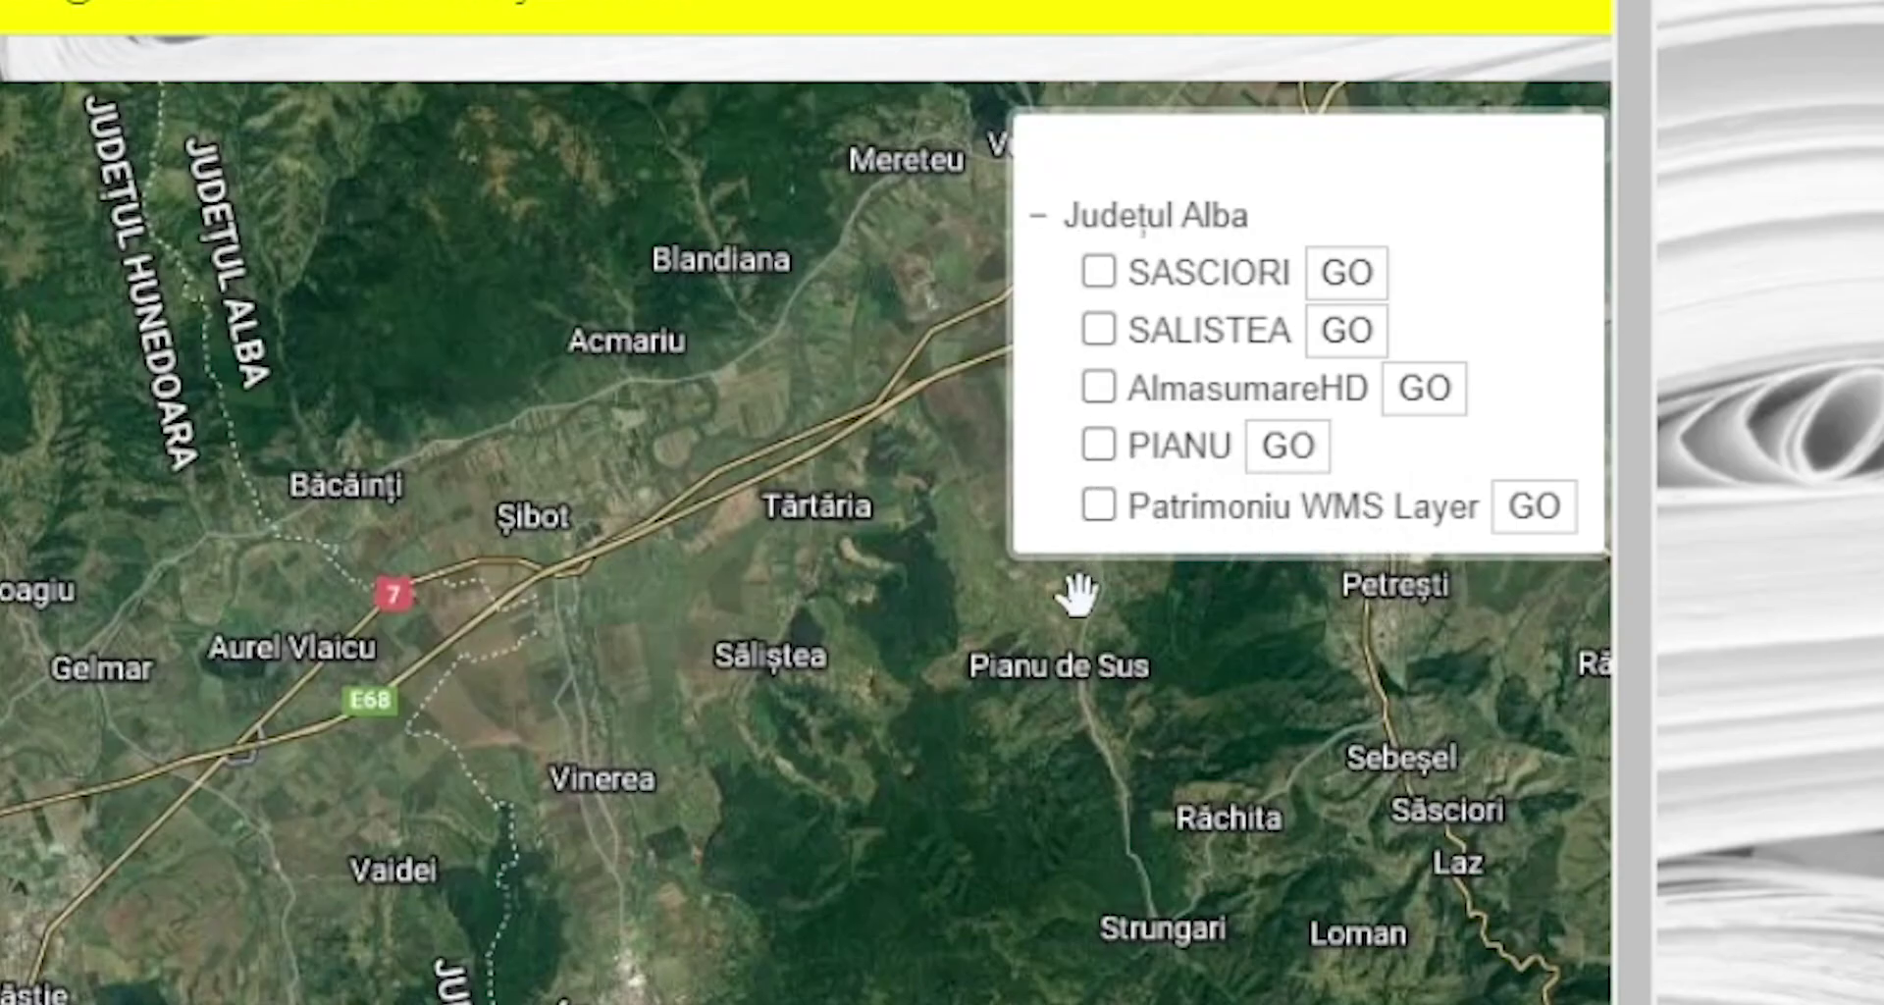
{"action": "left_click", "coordinate": [1099, 446]}
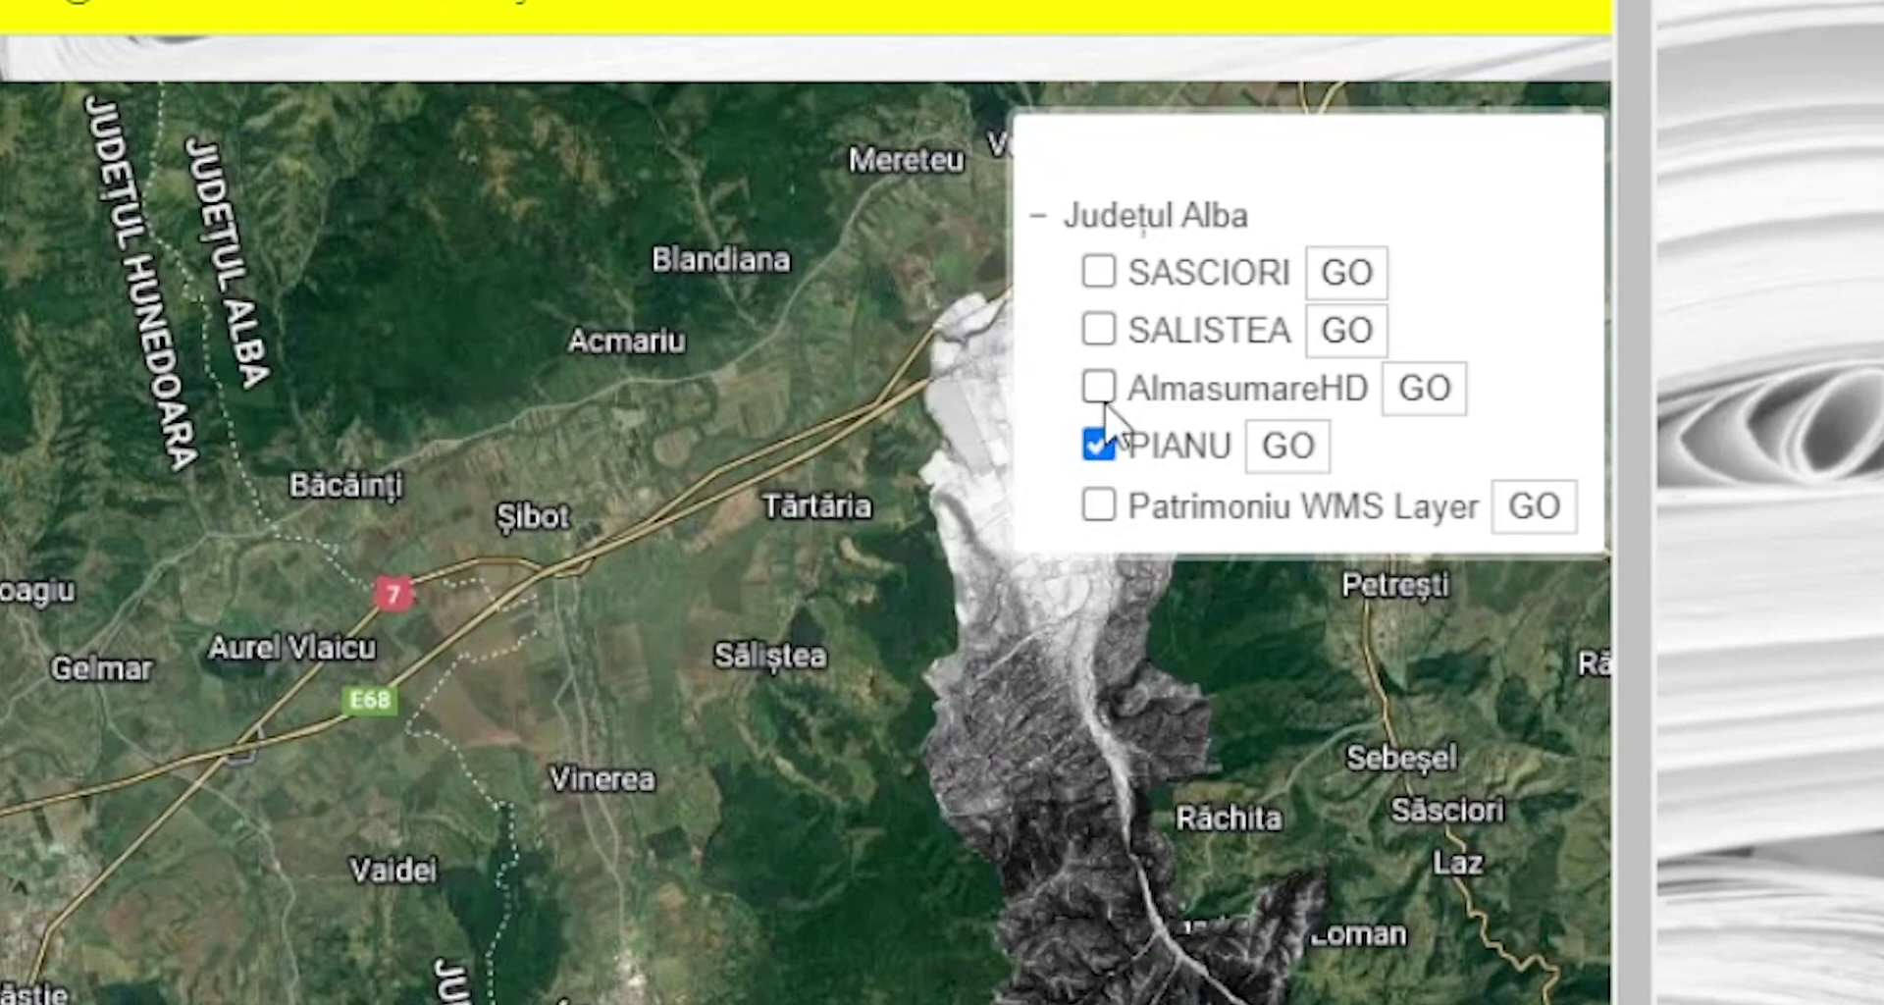
{"action": "left_click", "coordinate": [1099, 328]}
{"action": "left_click", "coordinate": [1099, 272]}
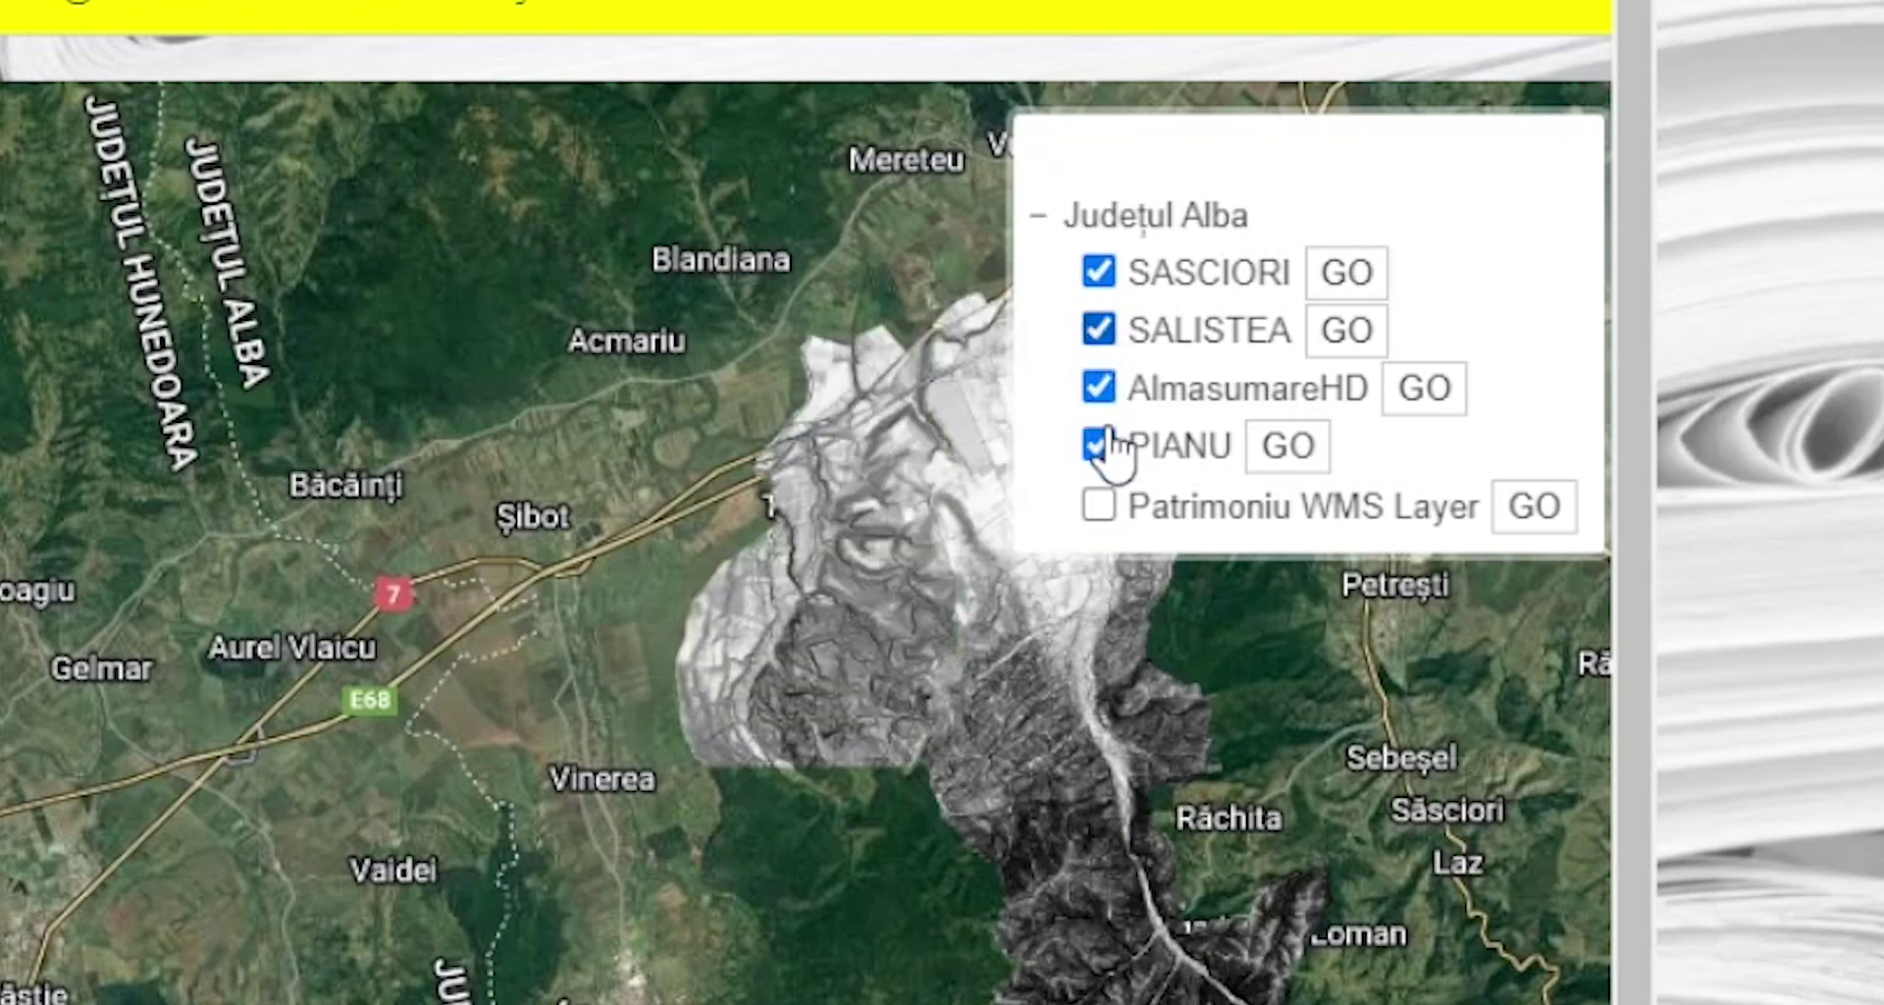
- Turn off the AlmasumareHD, SALISTEA and SASCIORI layers, and switch PIANU off and on again
{"action": "left_click", "coordinate": [1099, 387]}
{"action": "left_click_drag", "start_coordinate": [854, 732], "coordinate": [211, 707]}
{"action": "left_click_drag", "start_coordinate": [454, 761], "coordinate": [5, 677]}
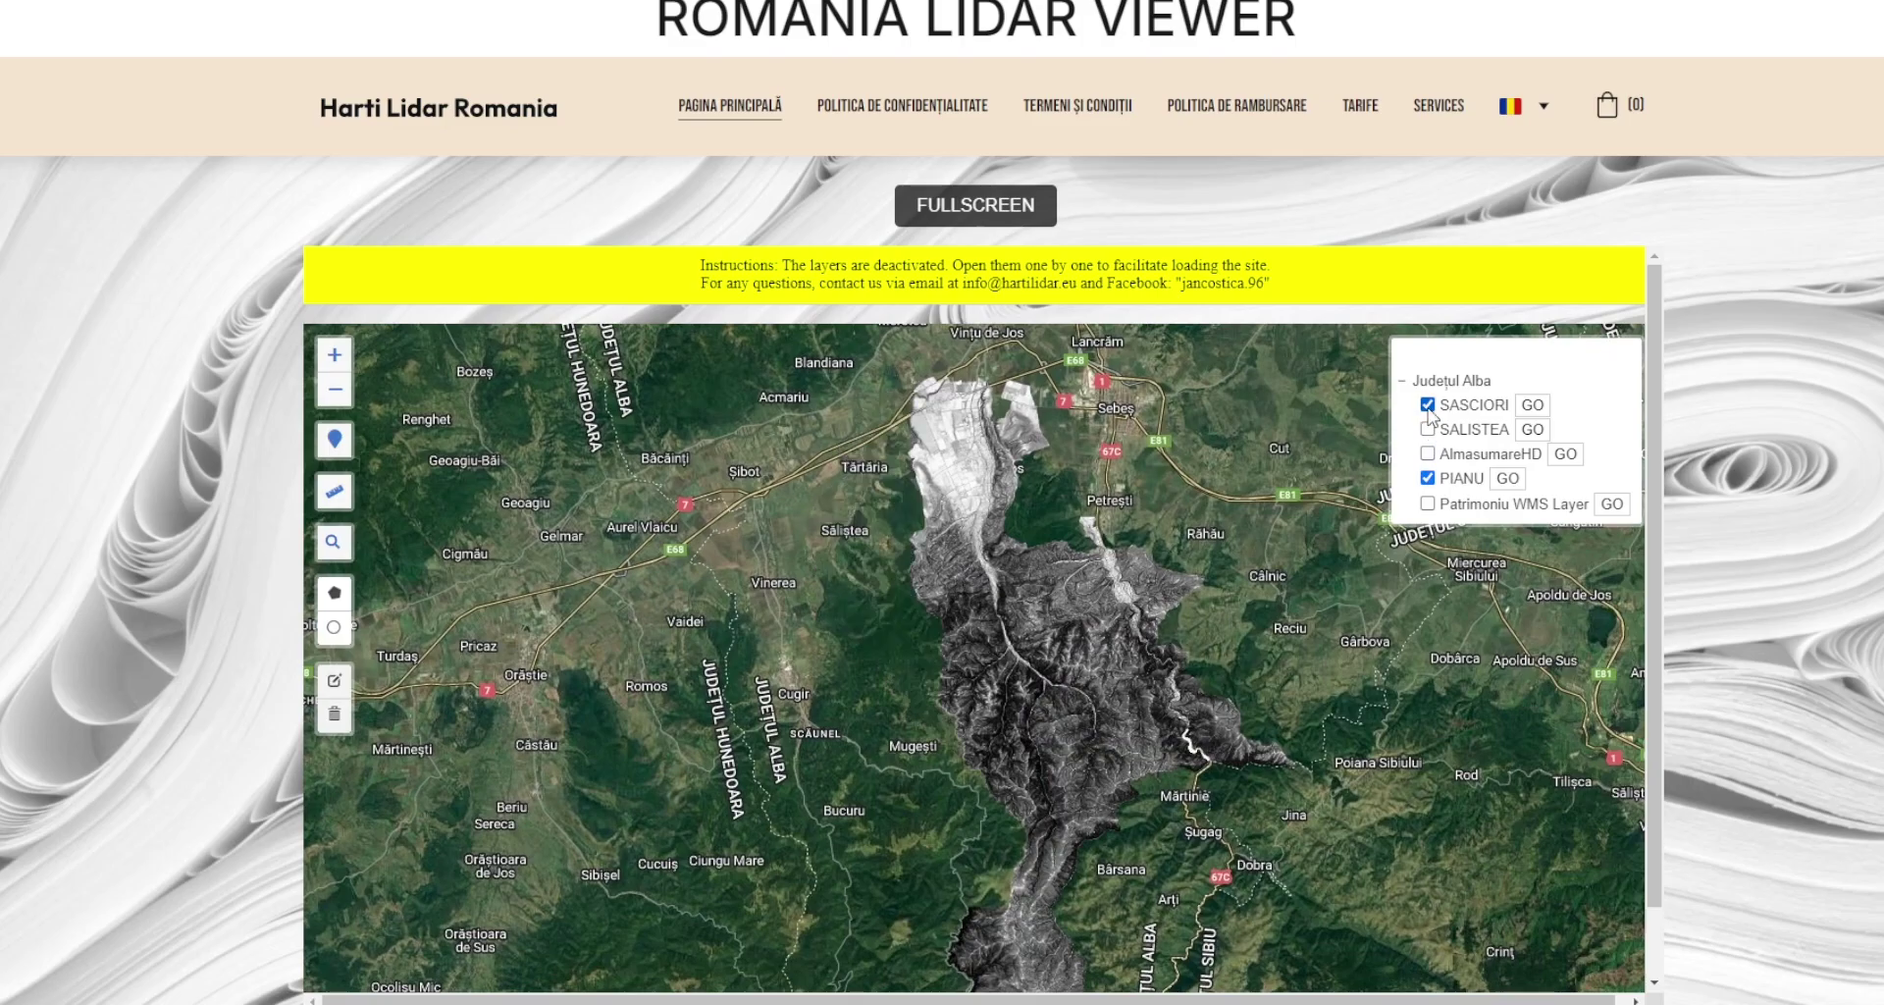
{"action": "left_click", "coordinate": [1099, 272]}
{"action": "left_click", "coordinate": [1099, 330]}
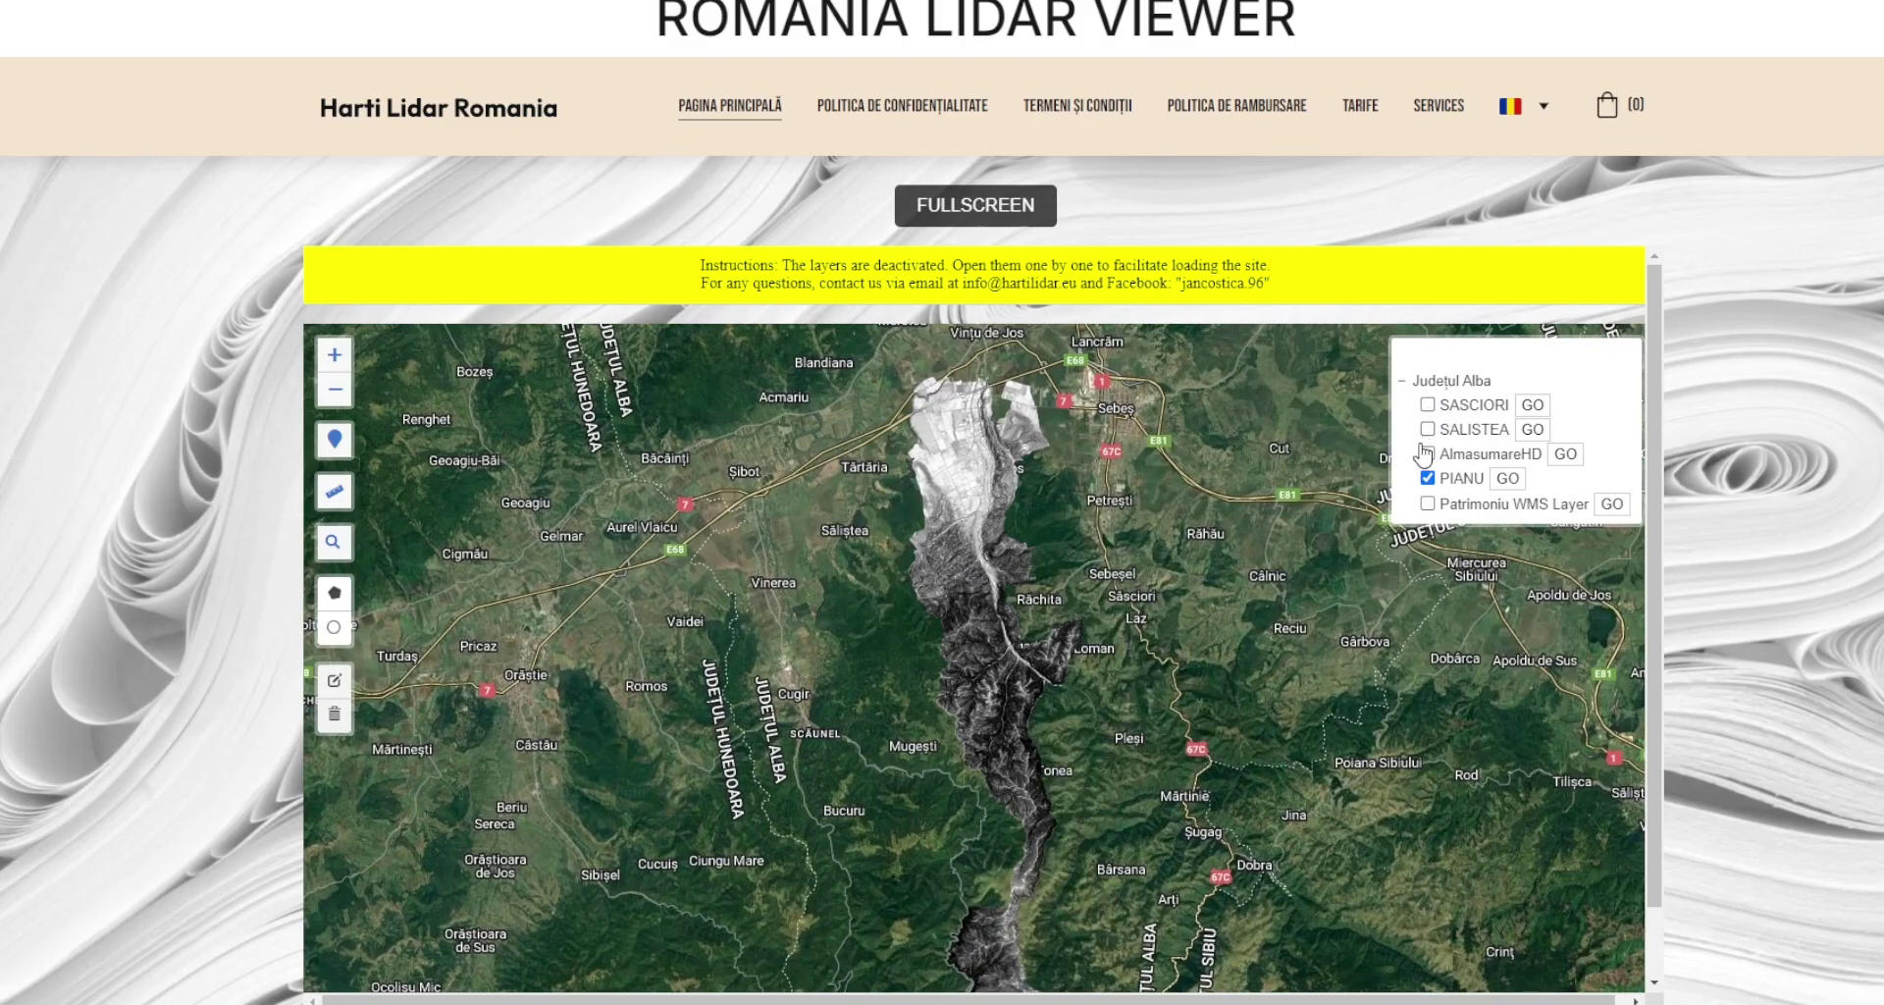
{"action": "left_click", "coordinate": [1428, 478]}
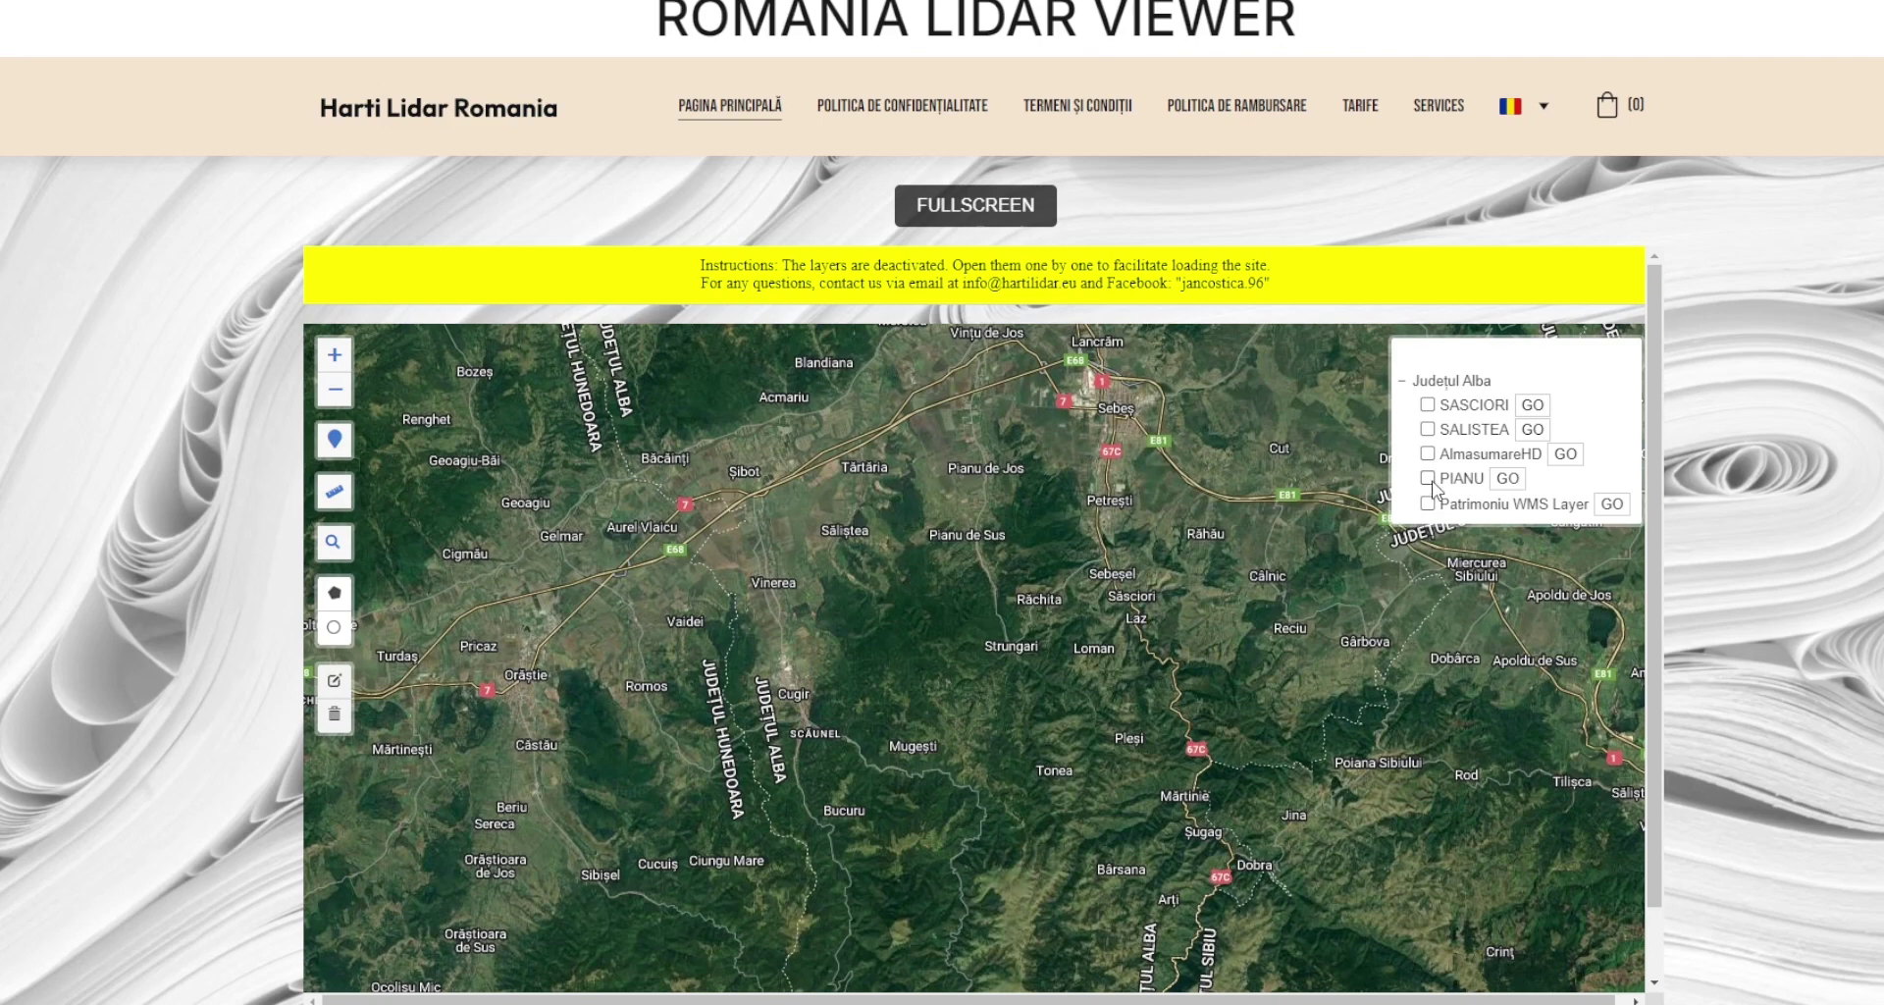
{"action": "left_click", "coordinate": [1427, 478]}
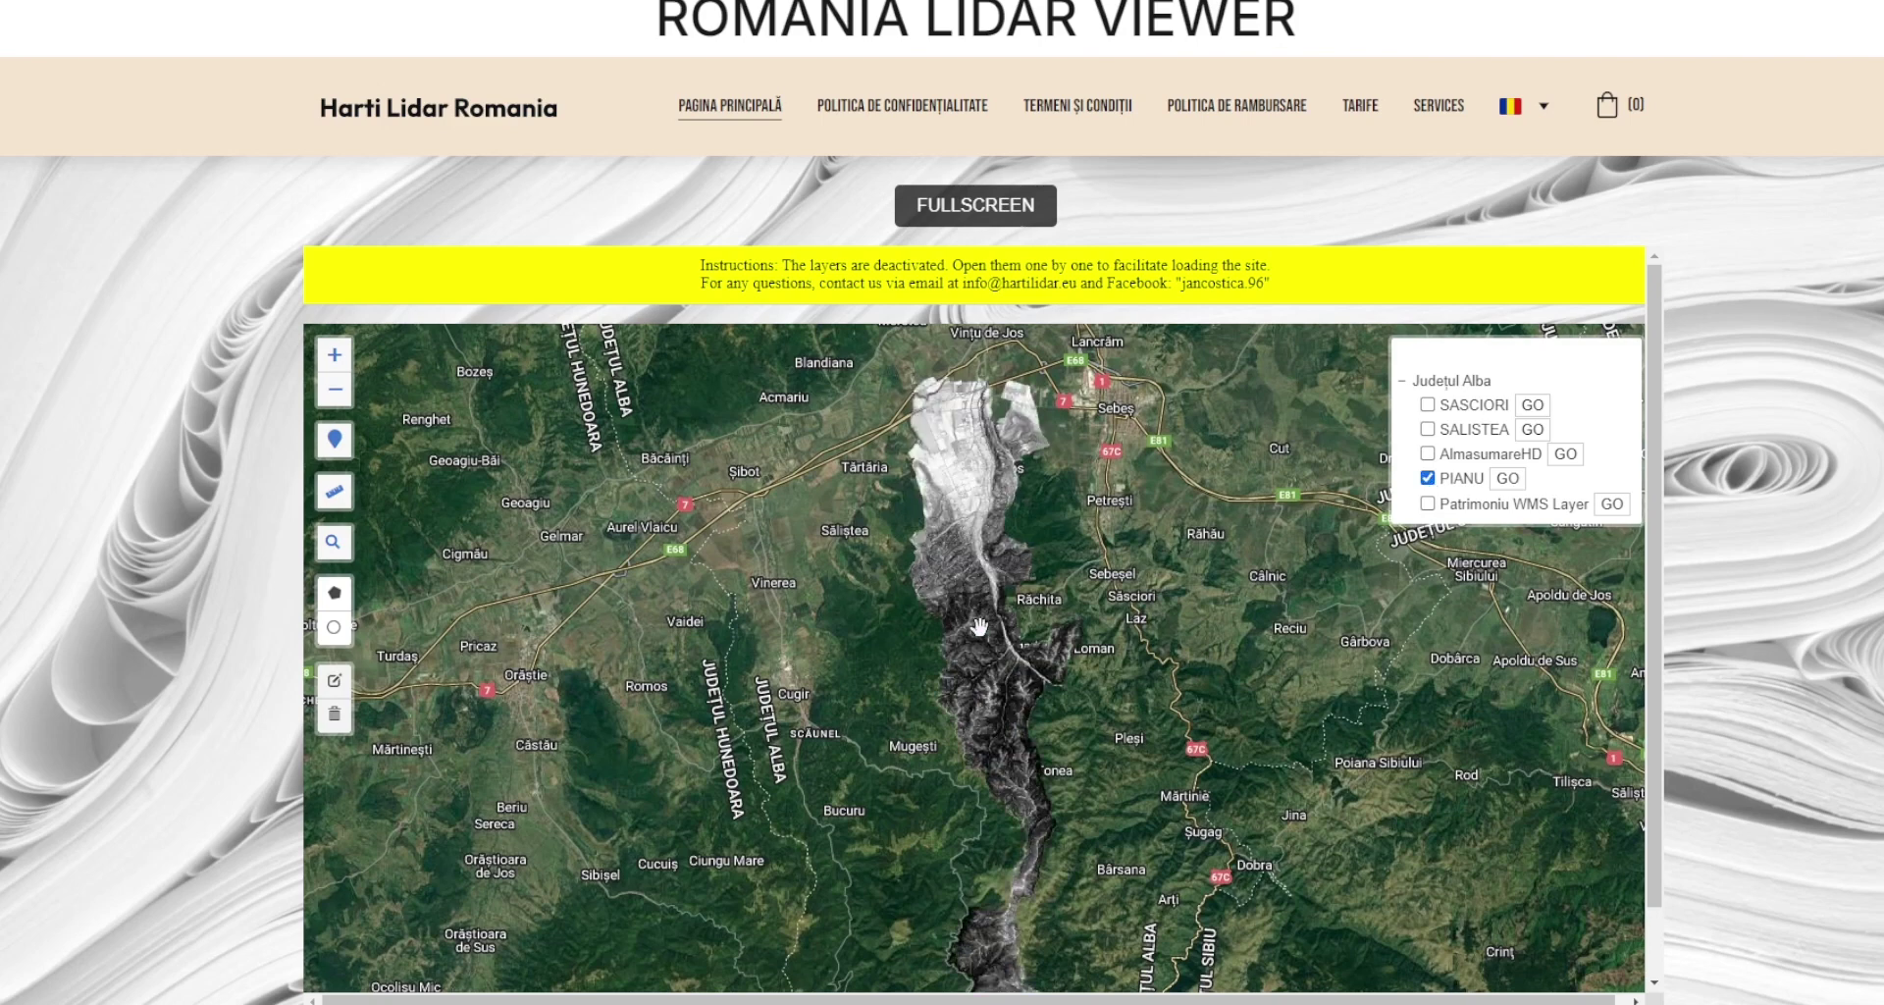
- Move the map away from the PIANU area and jump back to that layer with its GO function
{"action": "scroll", "coordinate": [980, 626], "scroll_direction": "up", "scroll_amount": 2}
{"action": "left_click_drag", "start_coordinate": [997, 588], "coordinate": [986, 670]}
{"action": "scroll", "coordinate": [1293, 792], "scroll_direction": "down", "scroll_amount": 2}
{"action": "scroll", "coordinate": [1293, 791], "scroll_direction": "down", "scroll_amount": 2}
{"action": "scroll", "coordinate": [727, 559], "scroll_direction": "down", "scroll_amount": 1}
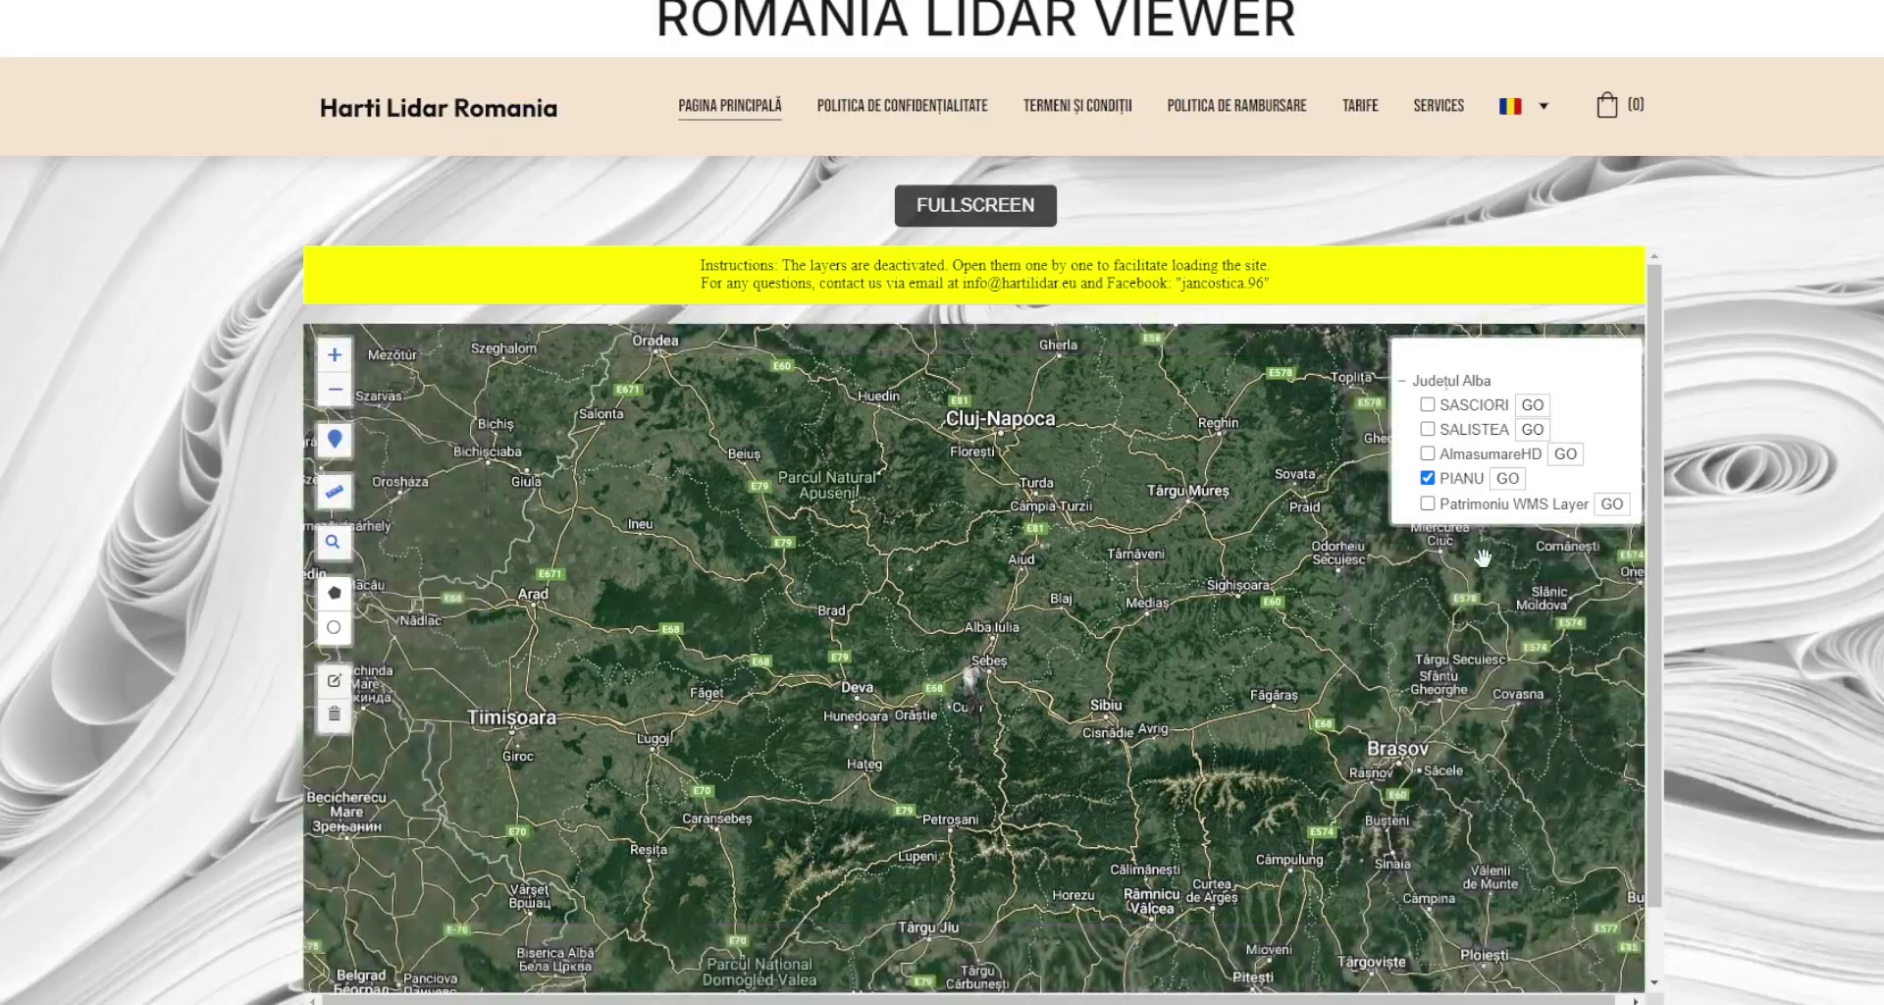
{"action": "left_click", "coordinate": [1509, 479]}
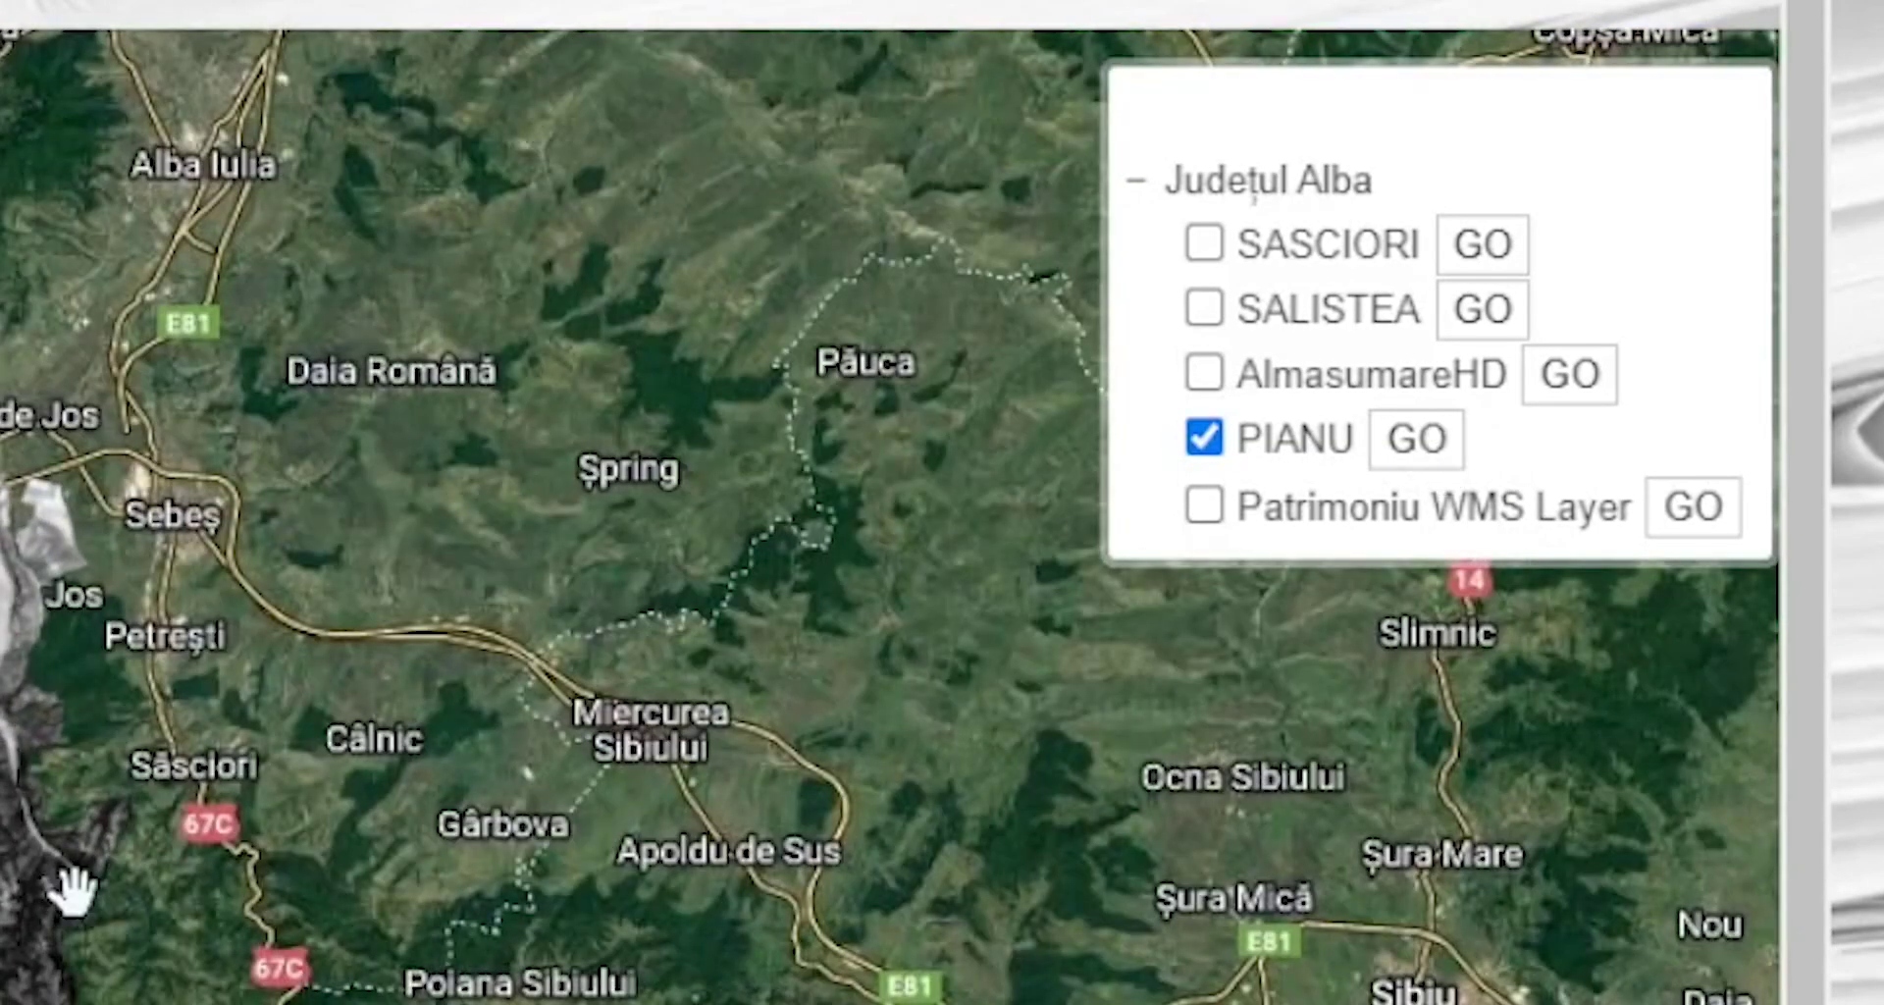
{"action": "left_click_drag", "start_coordinate": [1028, 937], "coordinate": [180, 937]}
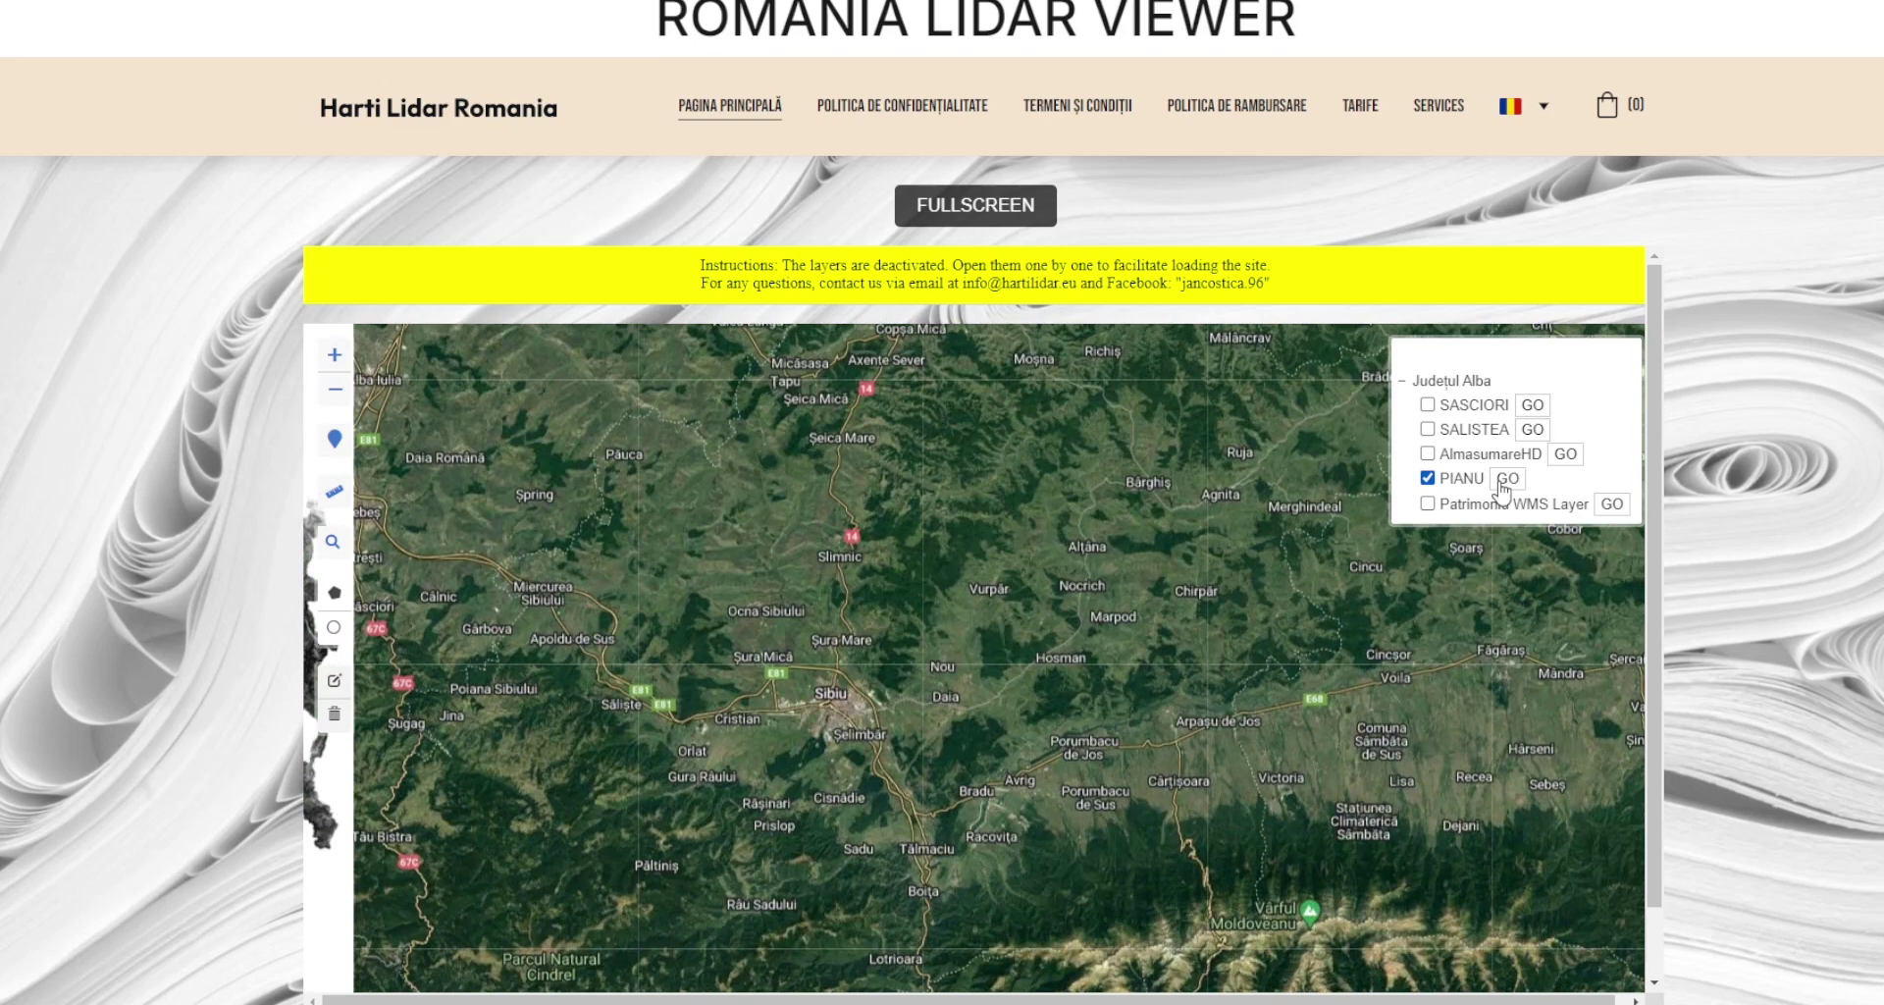
{"action": "left_click", "coordinate": [1398, 448]}
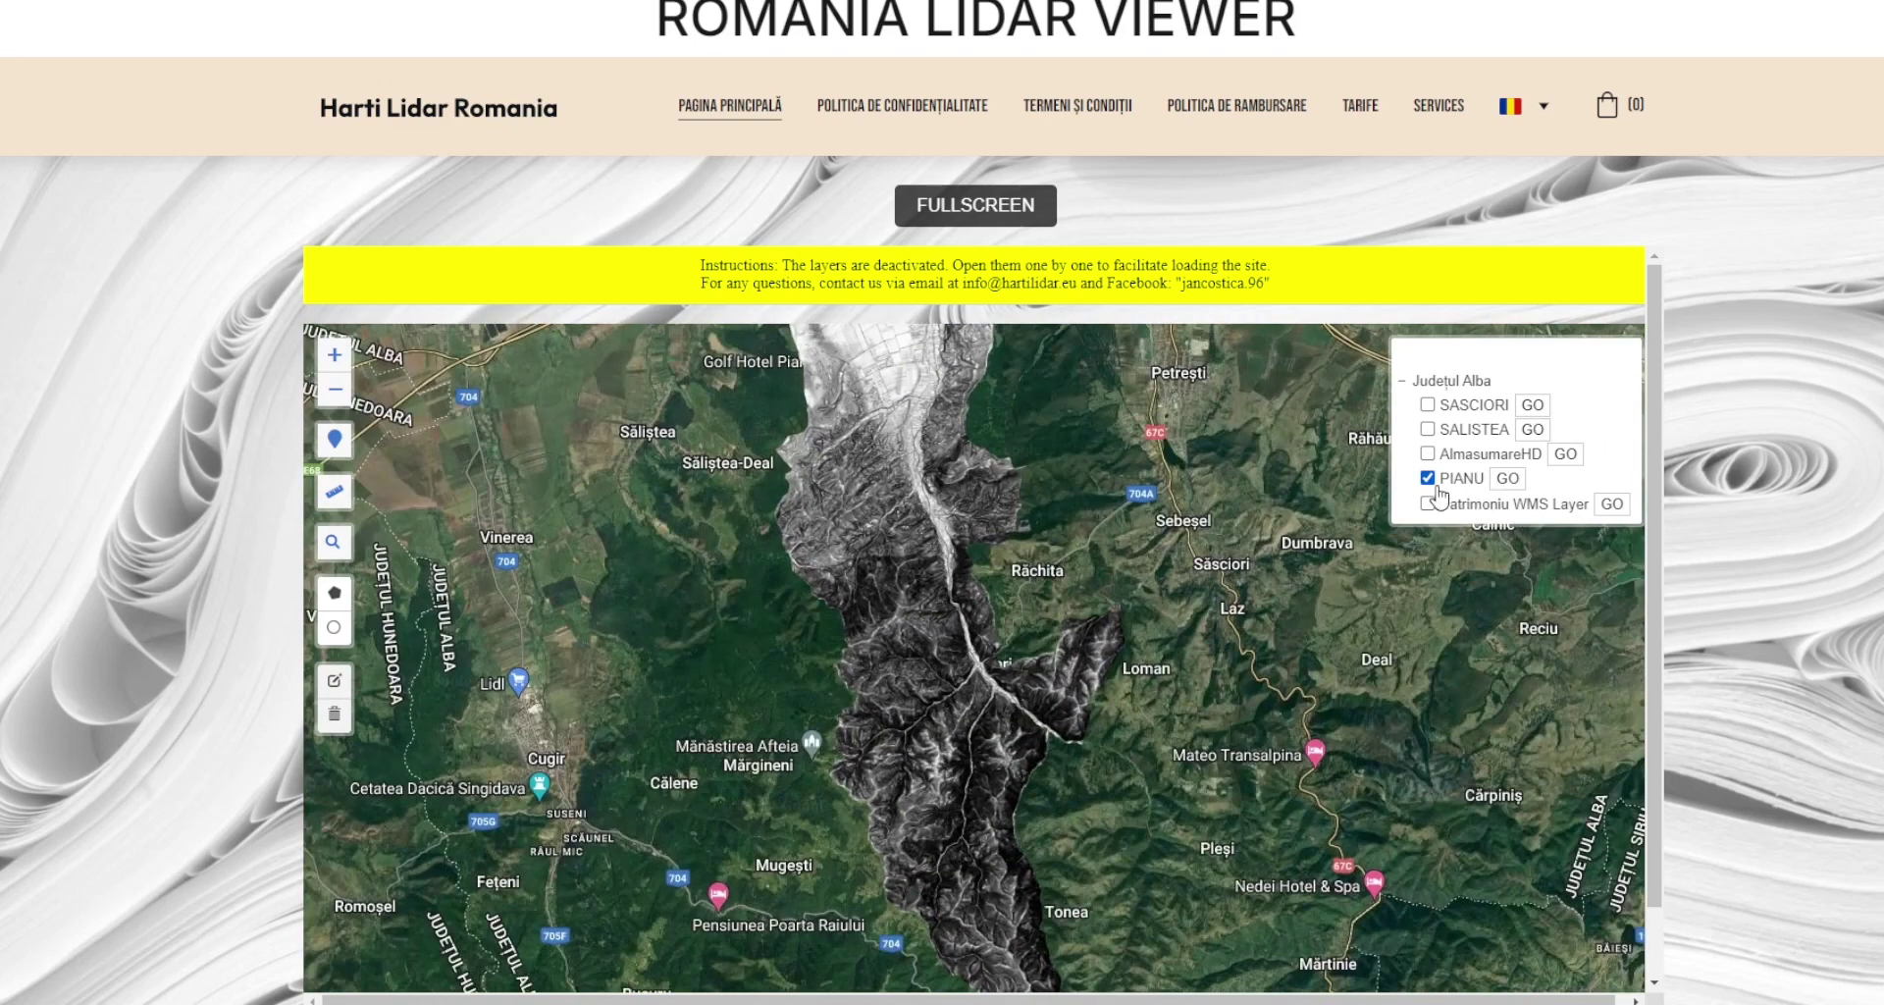
- Switch the PIANU layer off and on again, and turn on the Patrimoniu WMS Layer with all of Romania in view
{"action": "left_click", "coordinate": [1428, 478]}
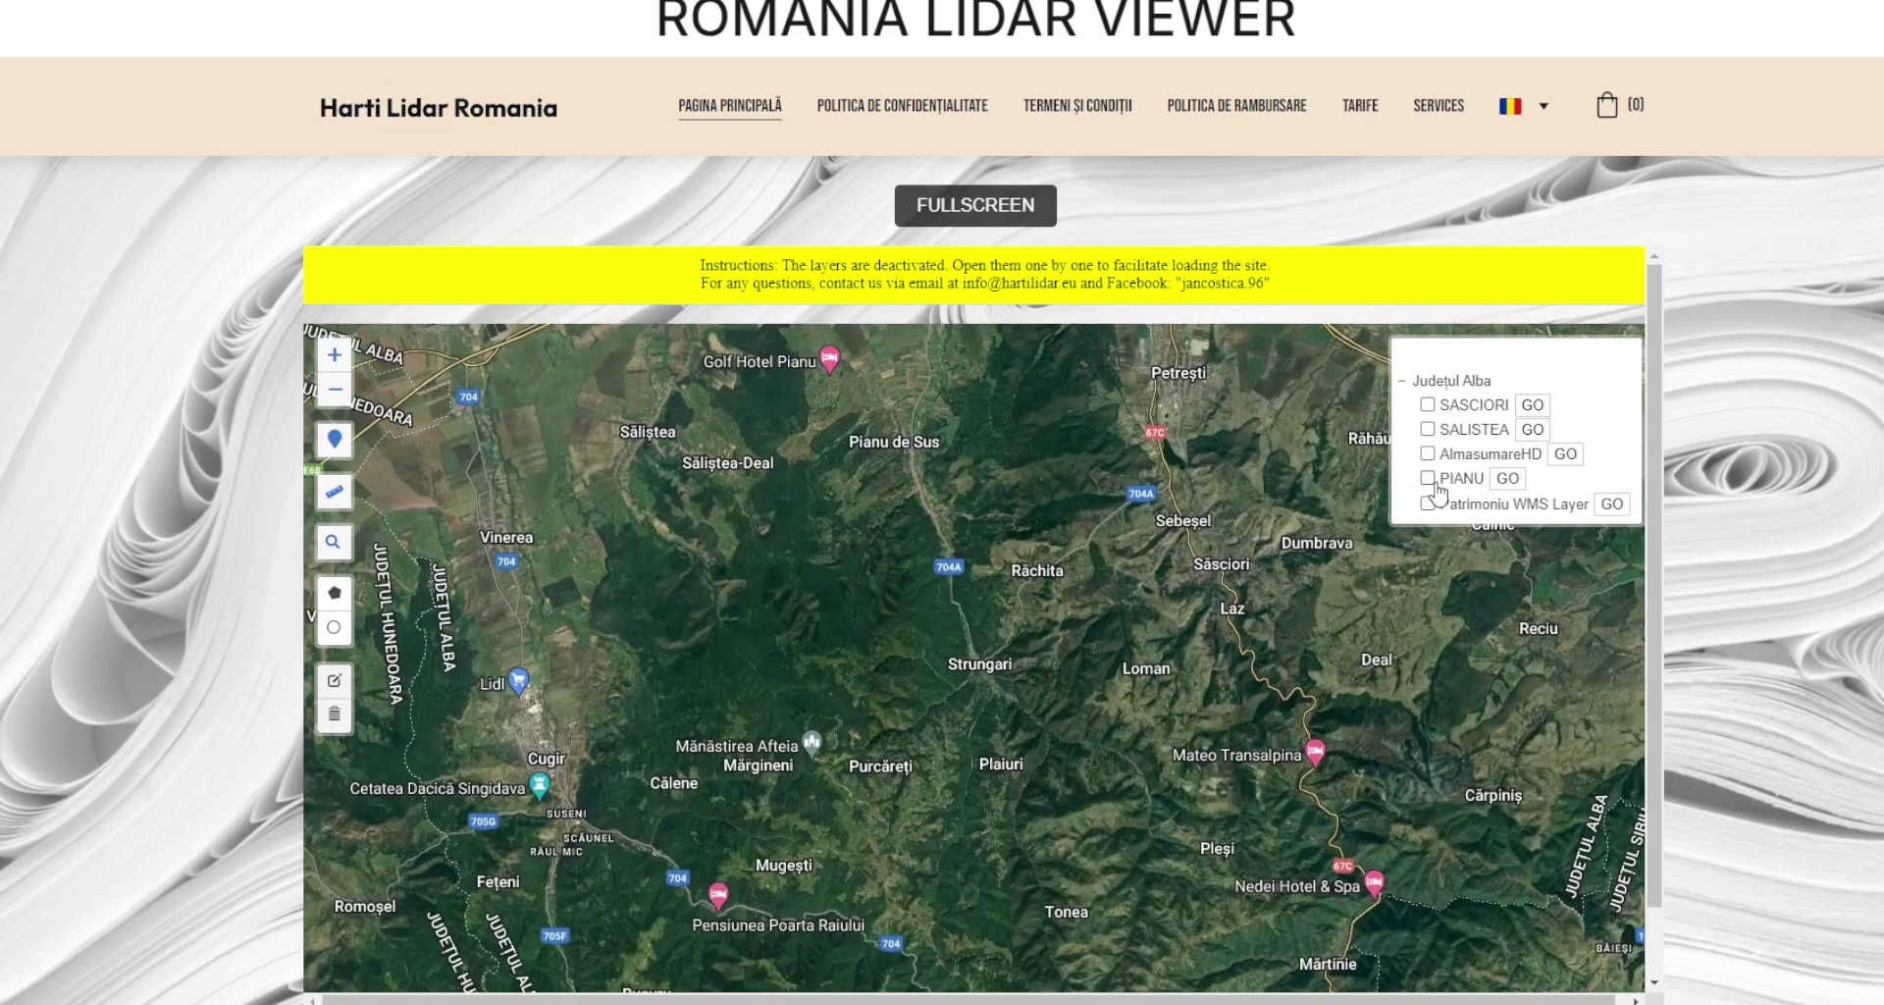
{"action": "left_click", "coordinate": [1428, 477]}
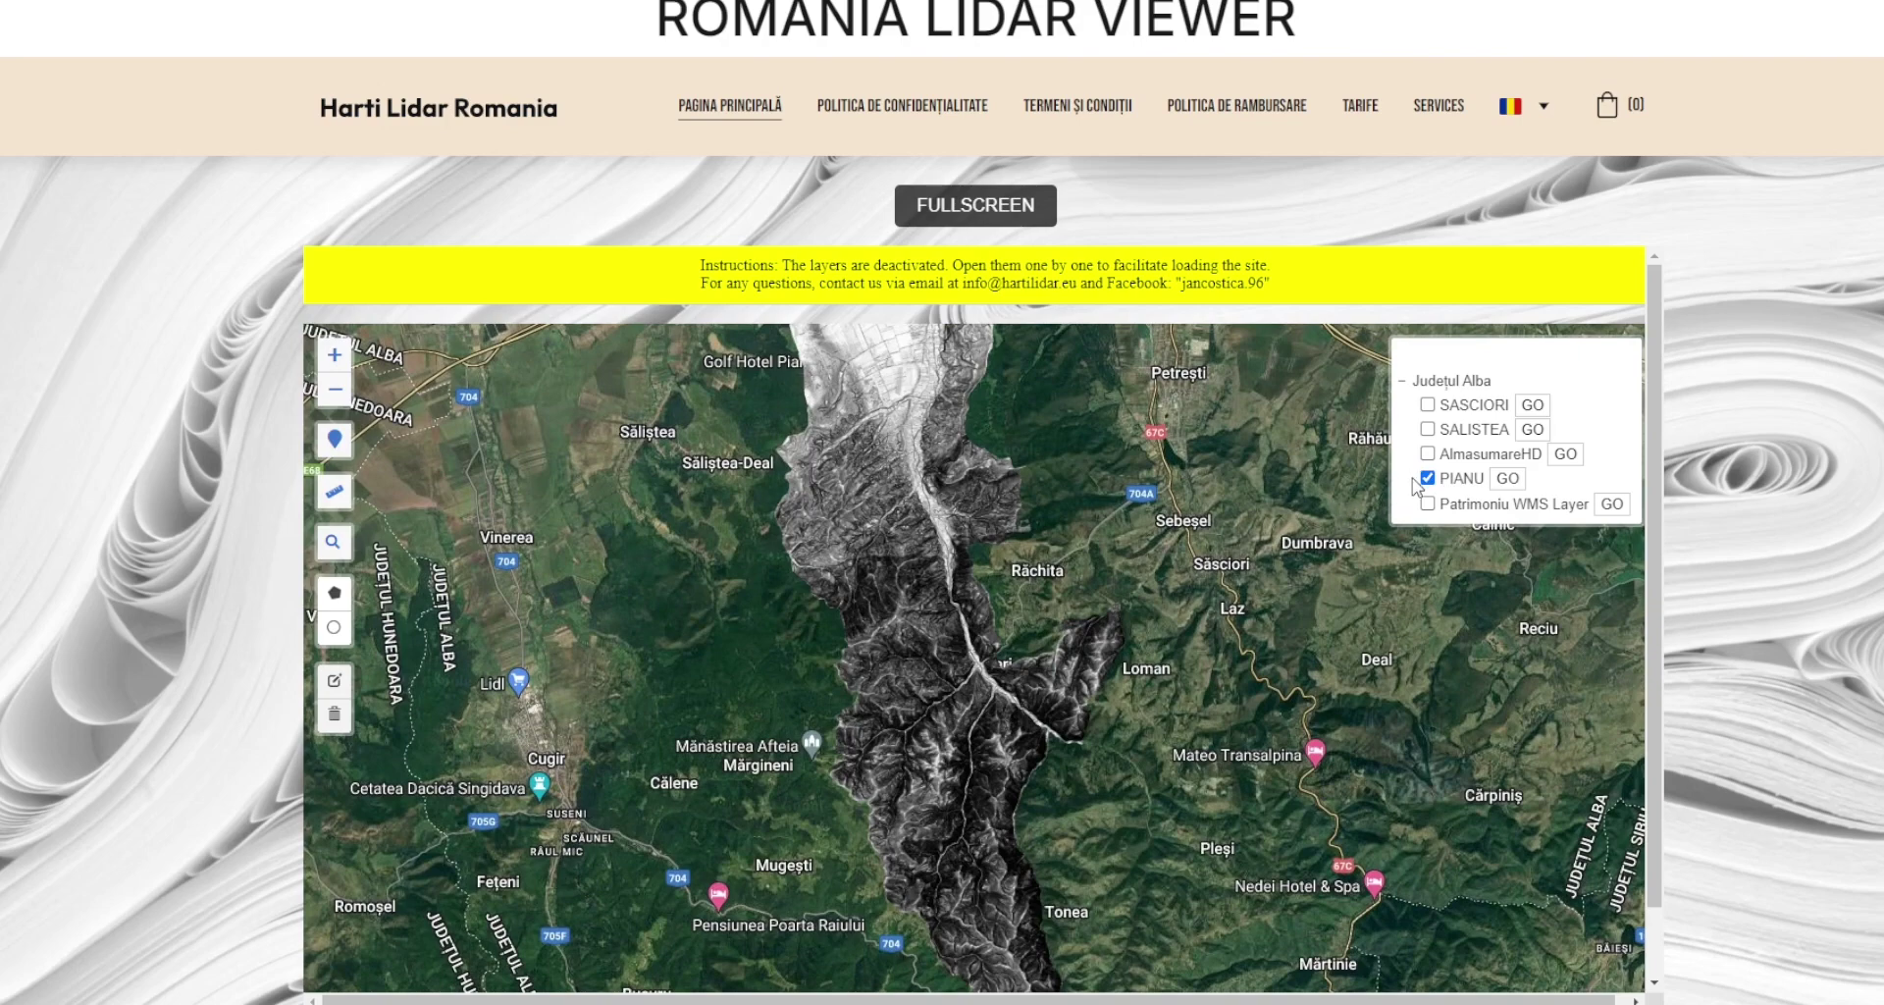
{"action": "scroll", "coordinate": [1455, 577], "scroll_direction": "down", "scroll_amount": 3}
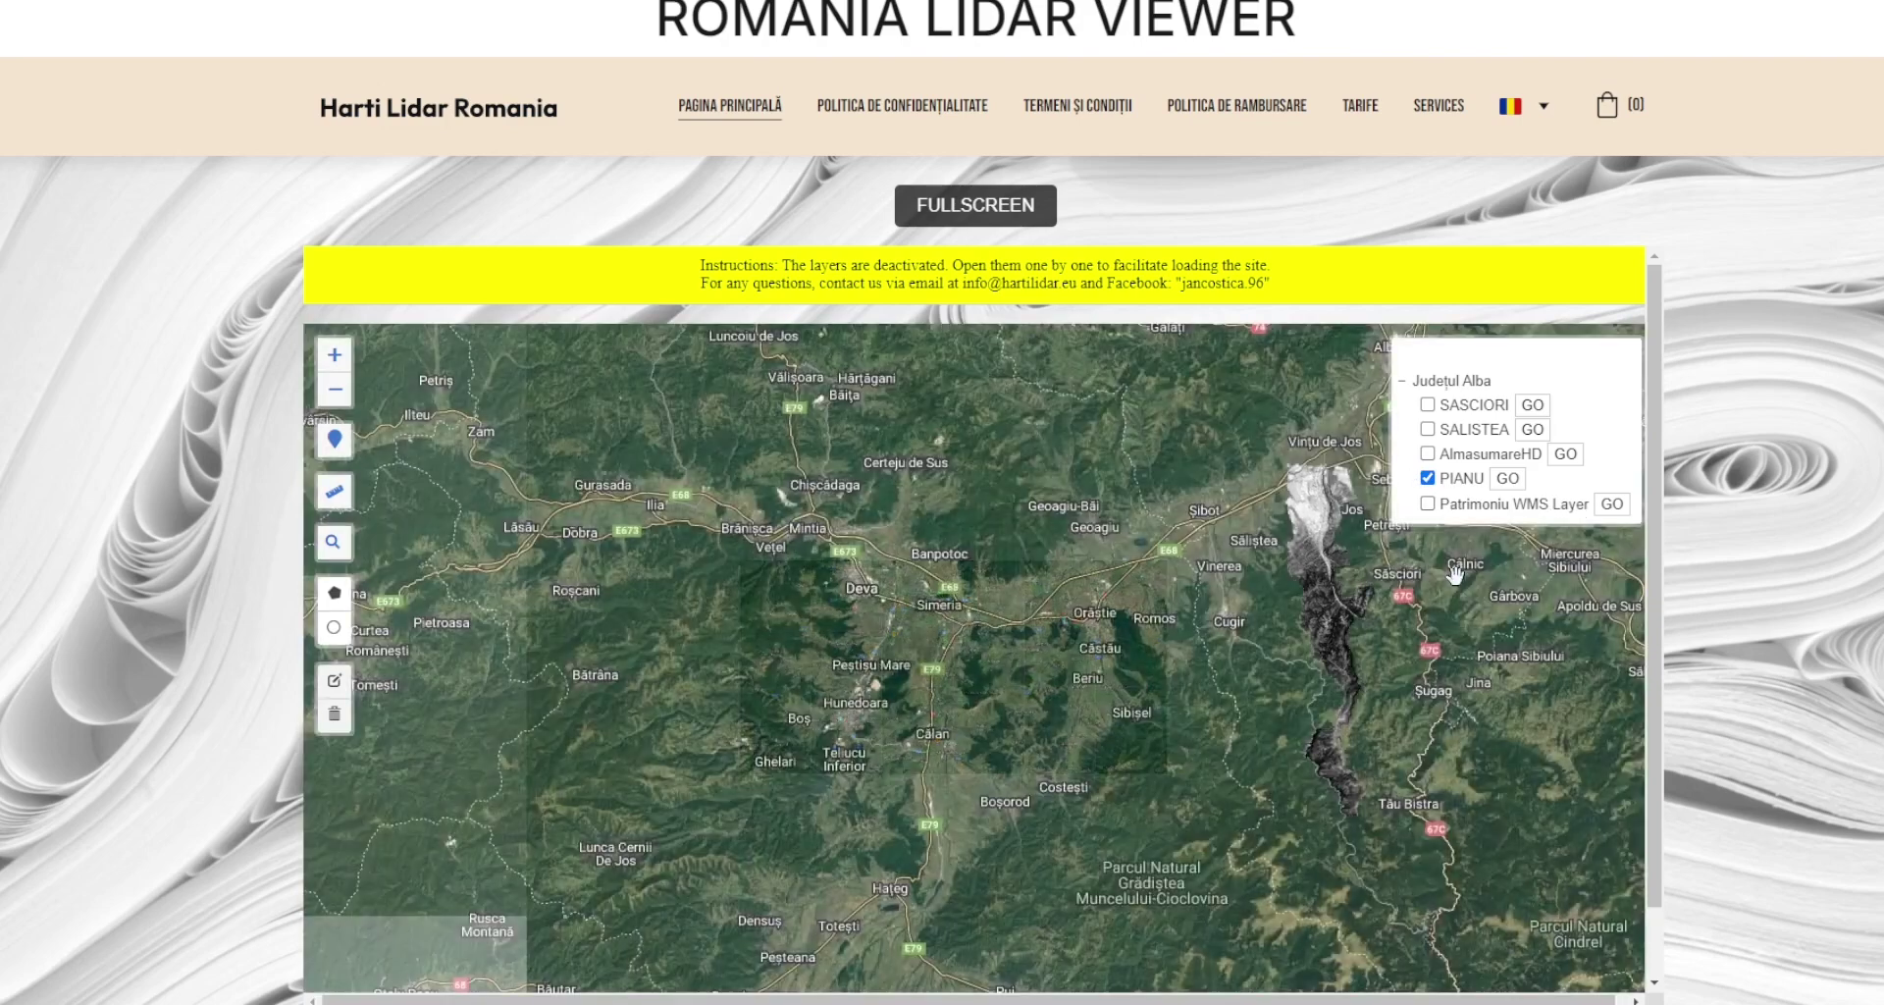
{"action": "left_click_drag", "start_coordinate": [1443, 605], "coordinate": [1211, 662]}
{"action": "scroll", "coordinate": [1211, 662], "scroll_direction": "down", "scroll_amount": 2}
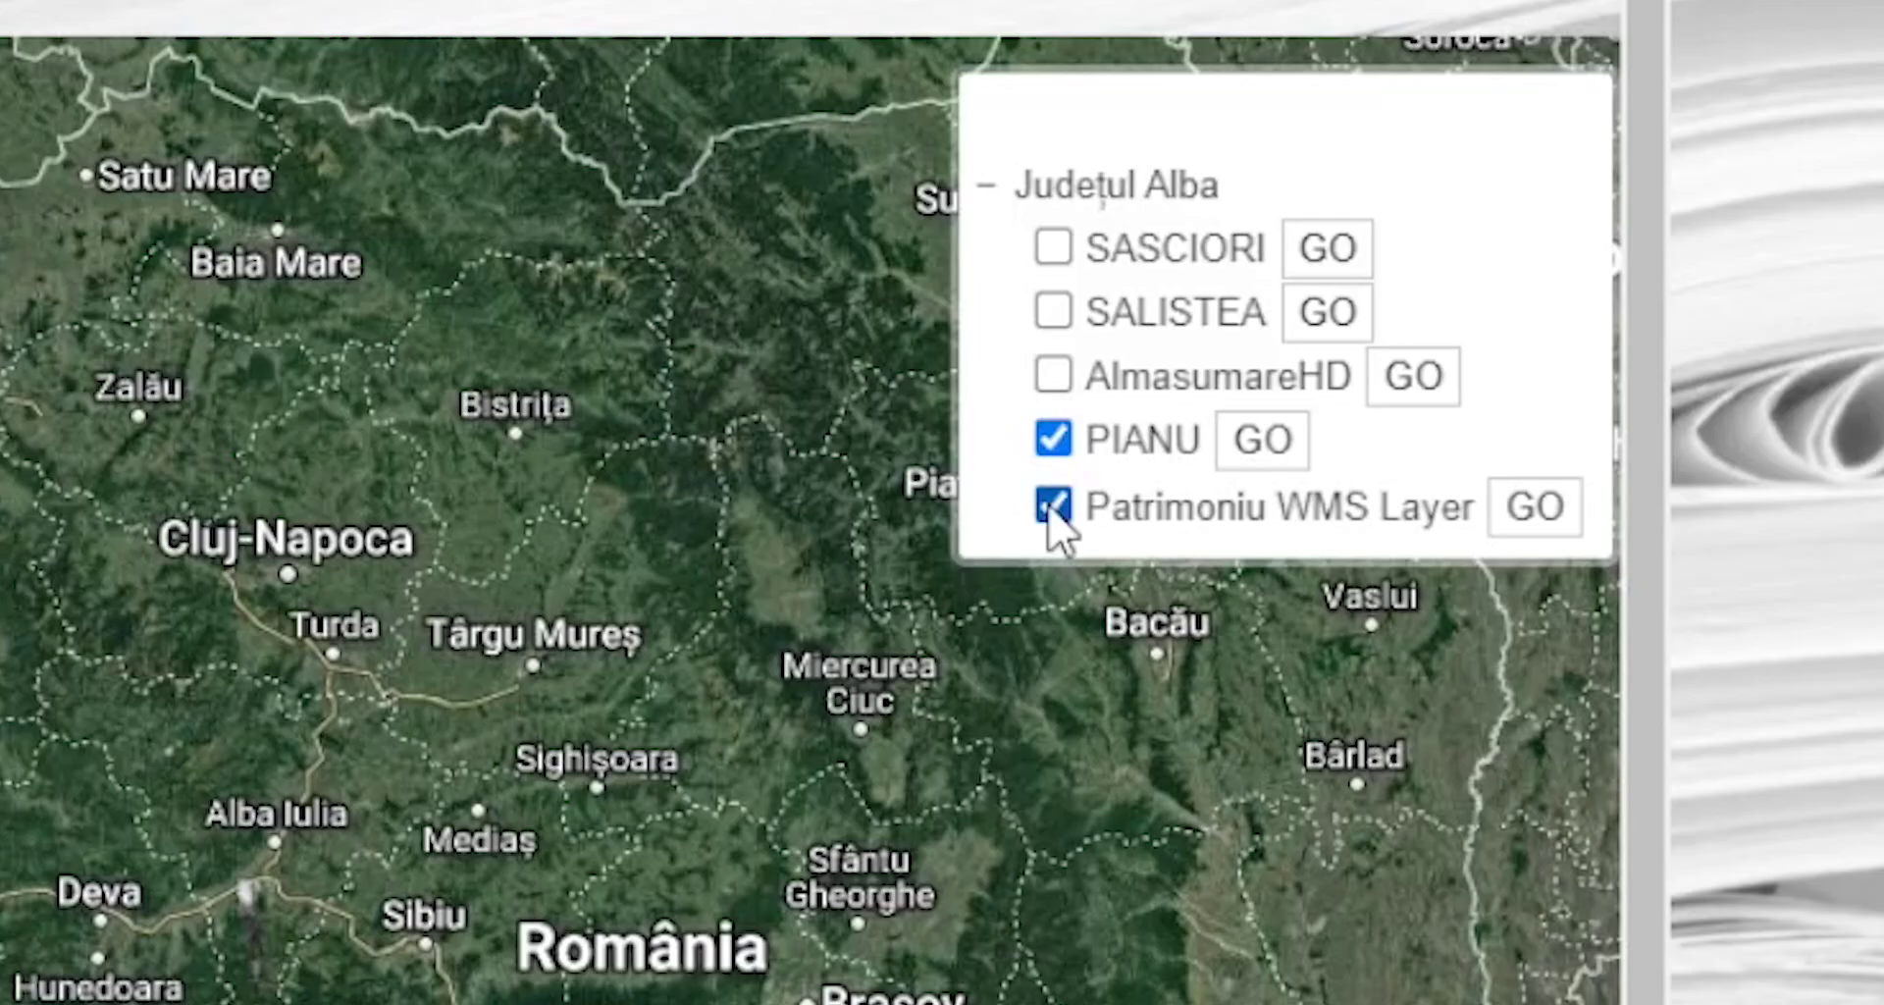
{"action": "left_click_drag", "start_coordinate": [1093, 828], "coordinate": [715, 841]}
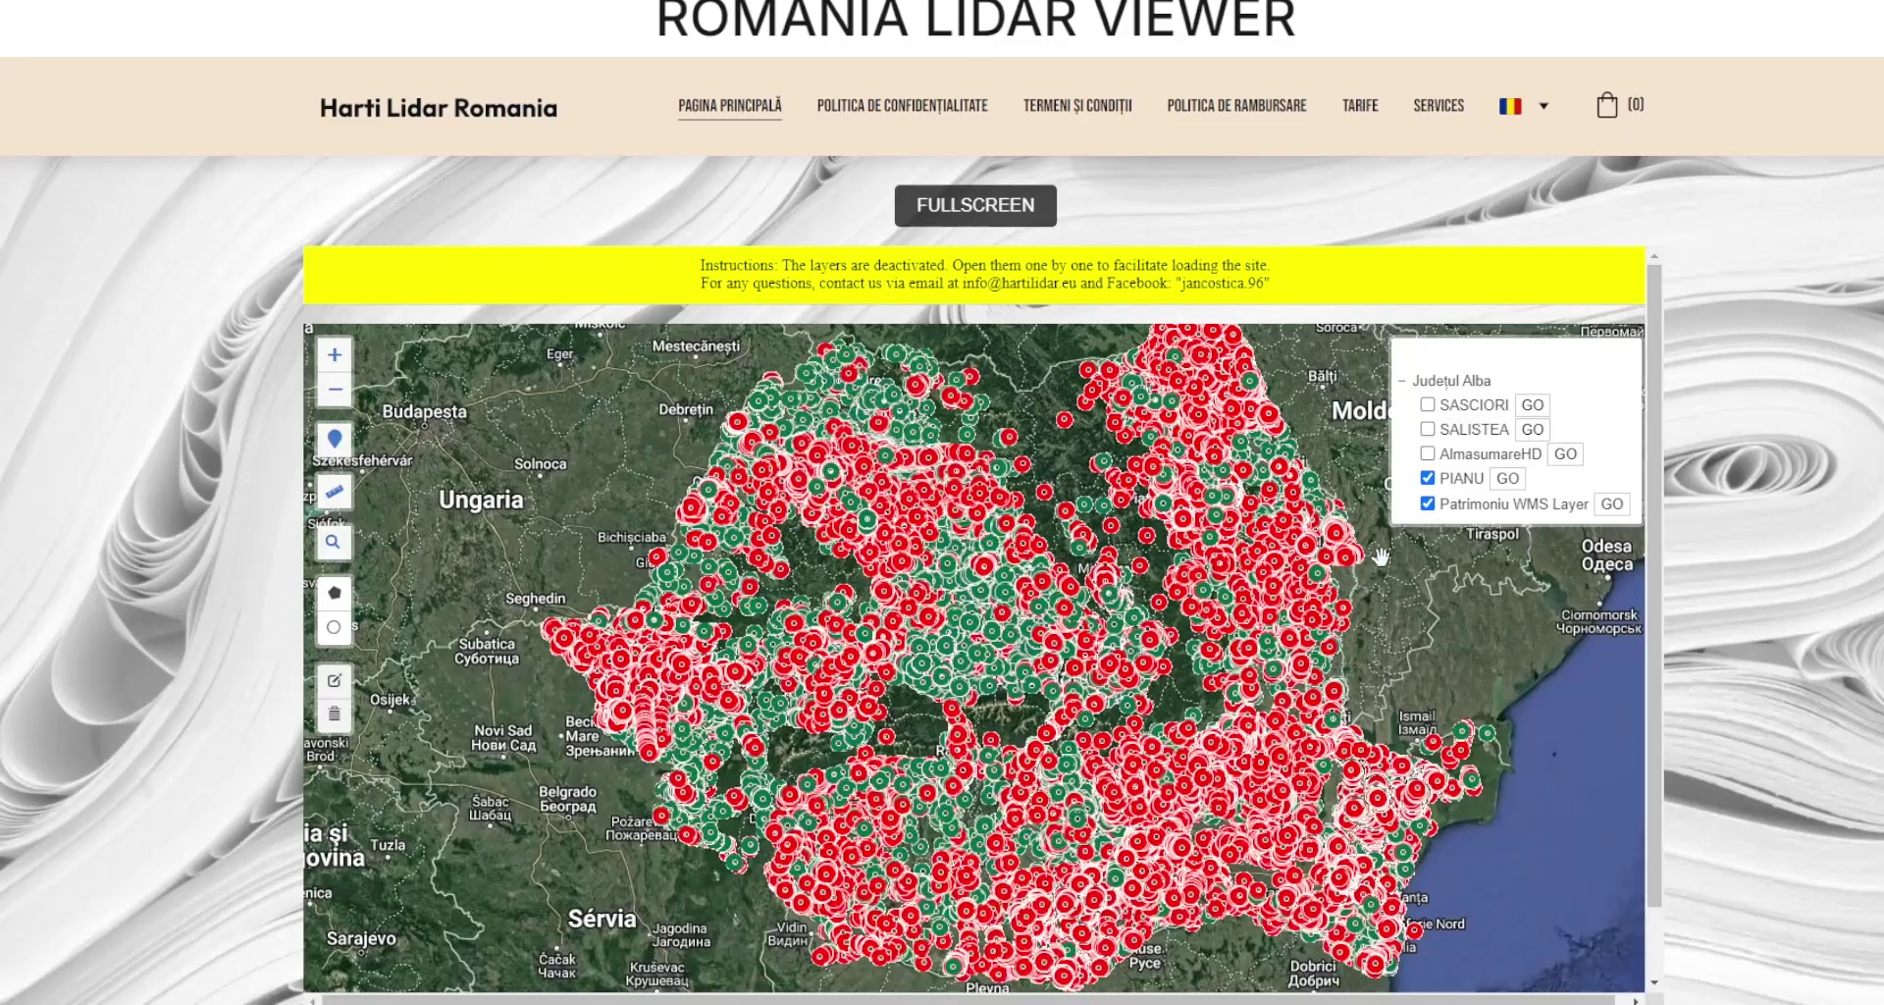
- Jump to the PIANU layer with its GO function and examine the Patrimoniu markers over the LiDAR relief
{"action": "left_click", "coordinate": [1516, 479]}
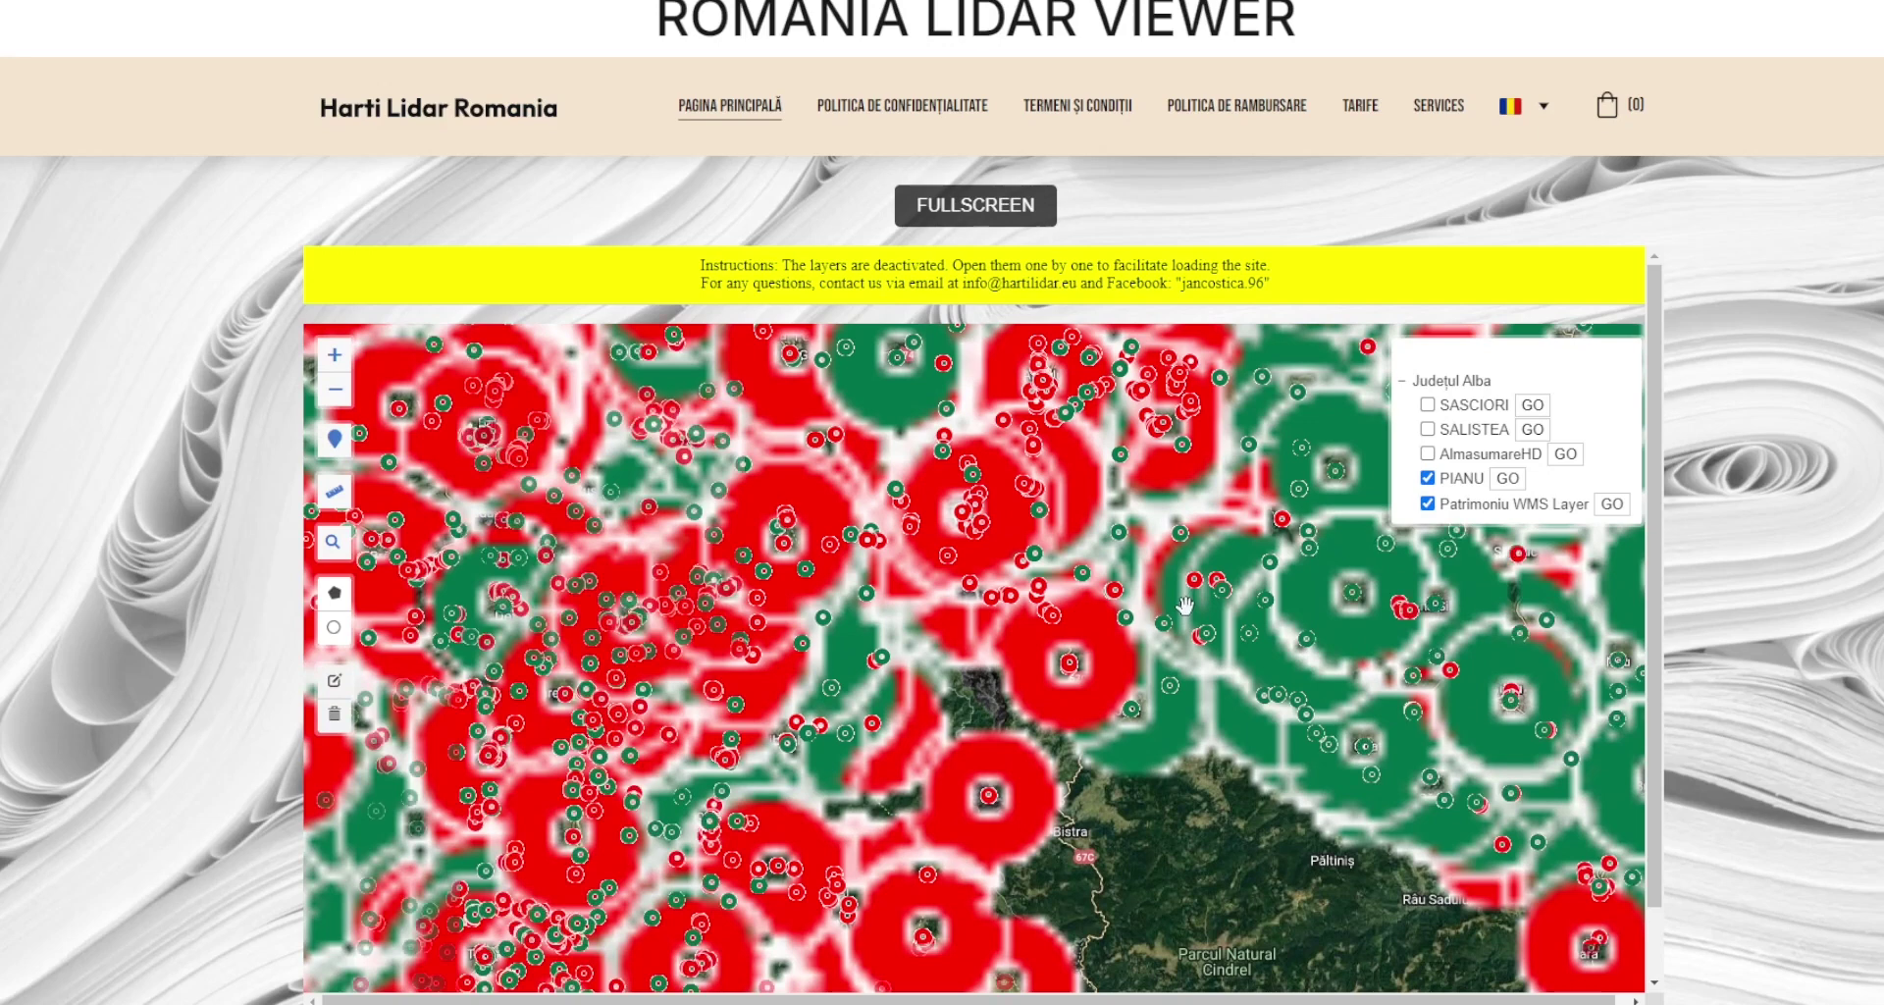
{"action": "scroll", "coordinate": [966, 574], "scroll_direction": "up", "scroll_amount": 5}
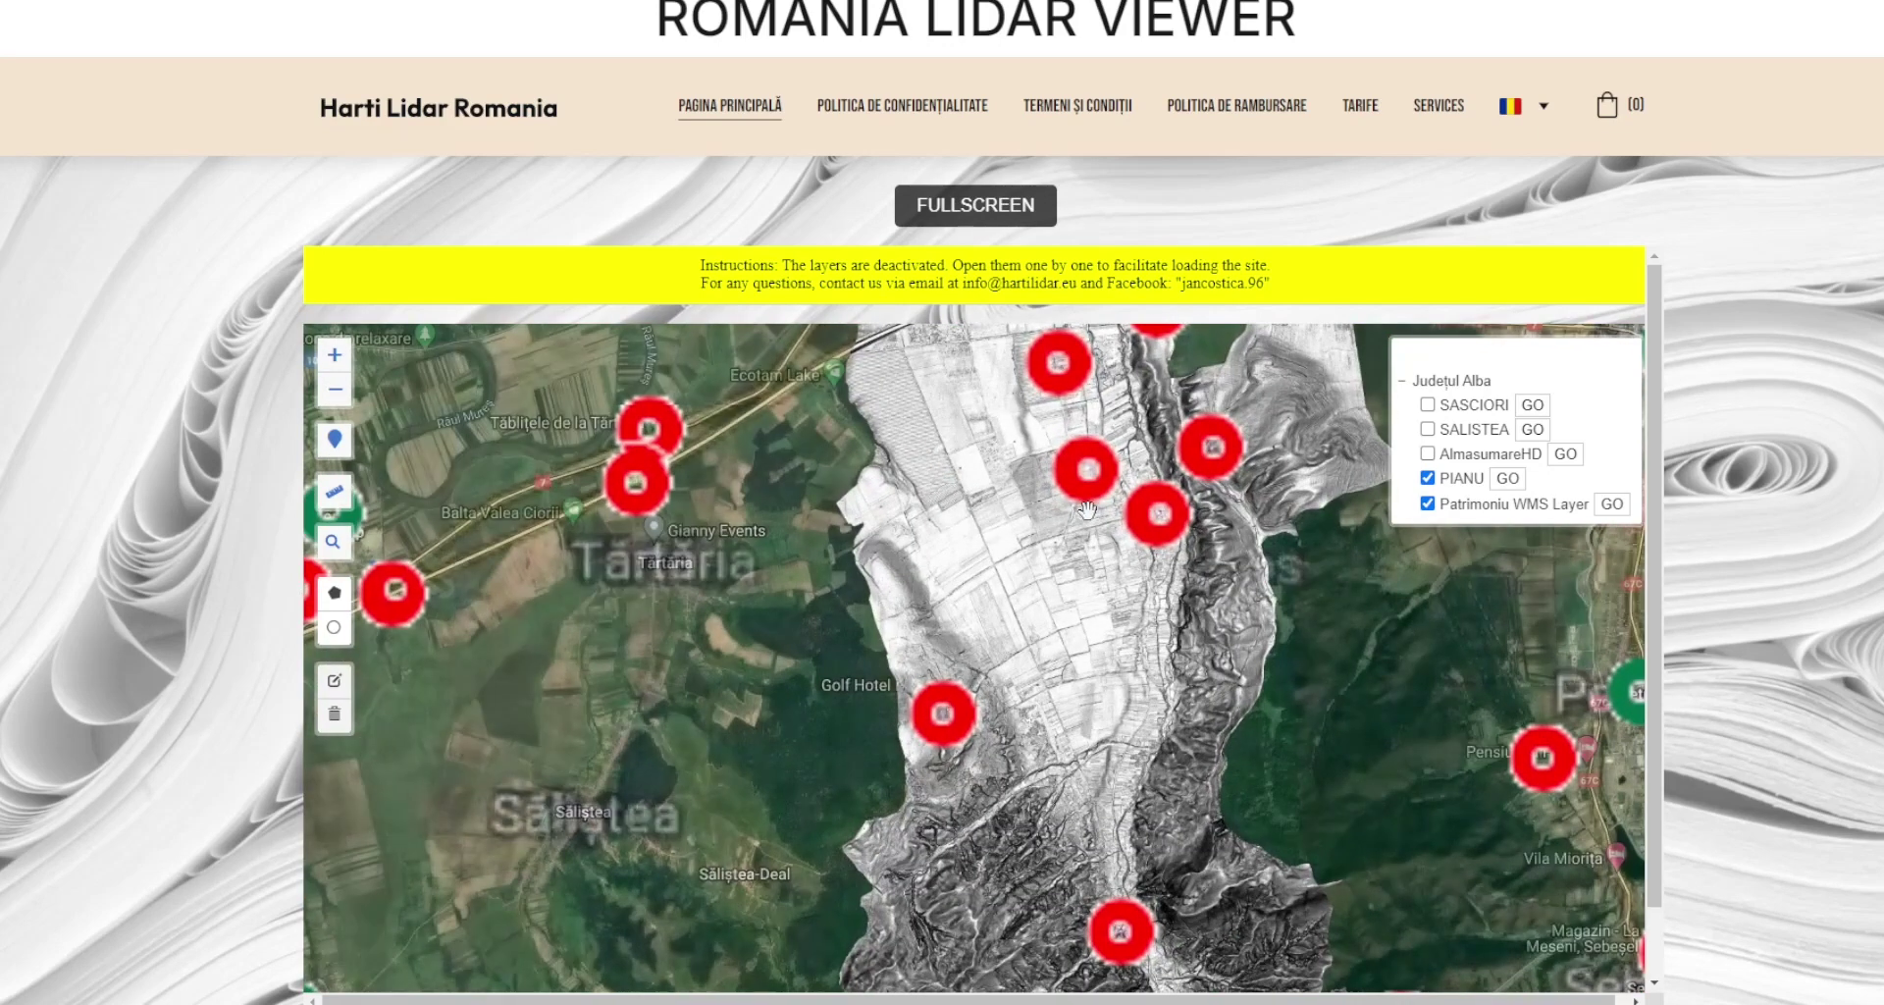
{"action": "scroll", "coordinate": [1061, 634], "scroll_direction": "up", "scroll_amount": 2}
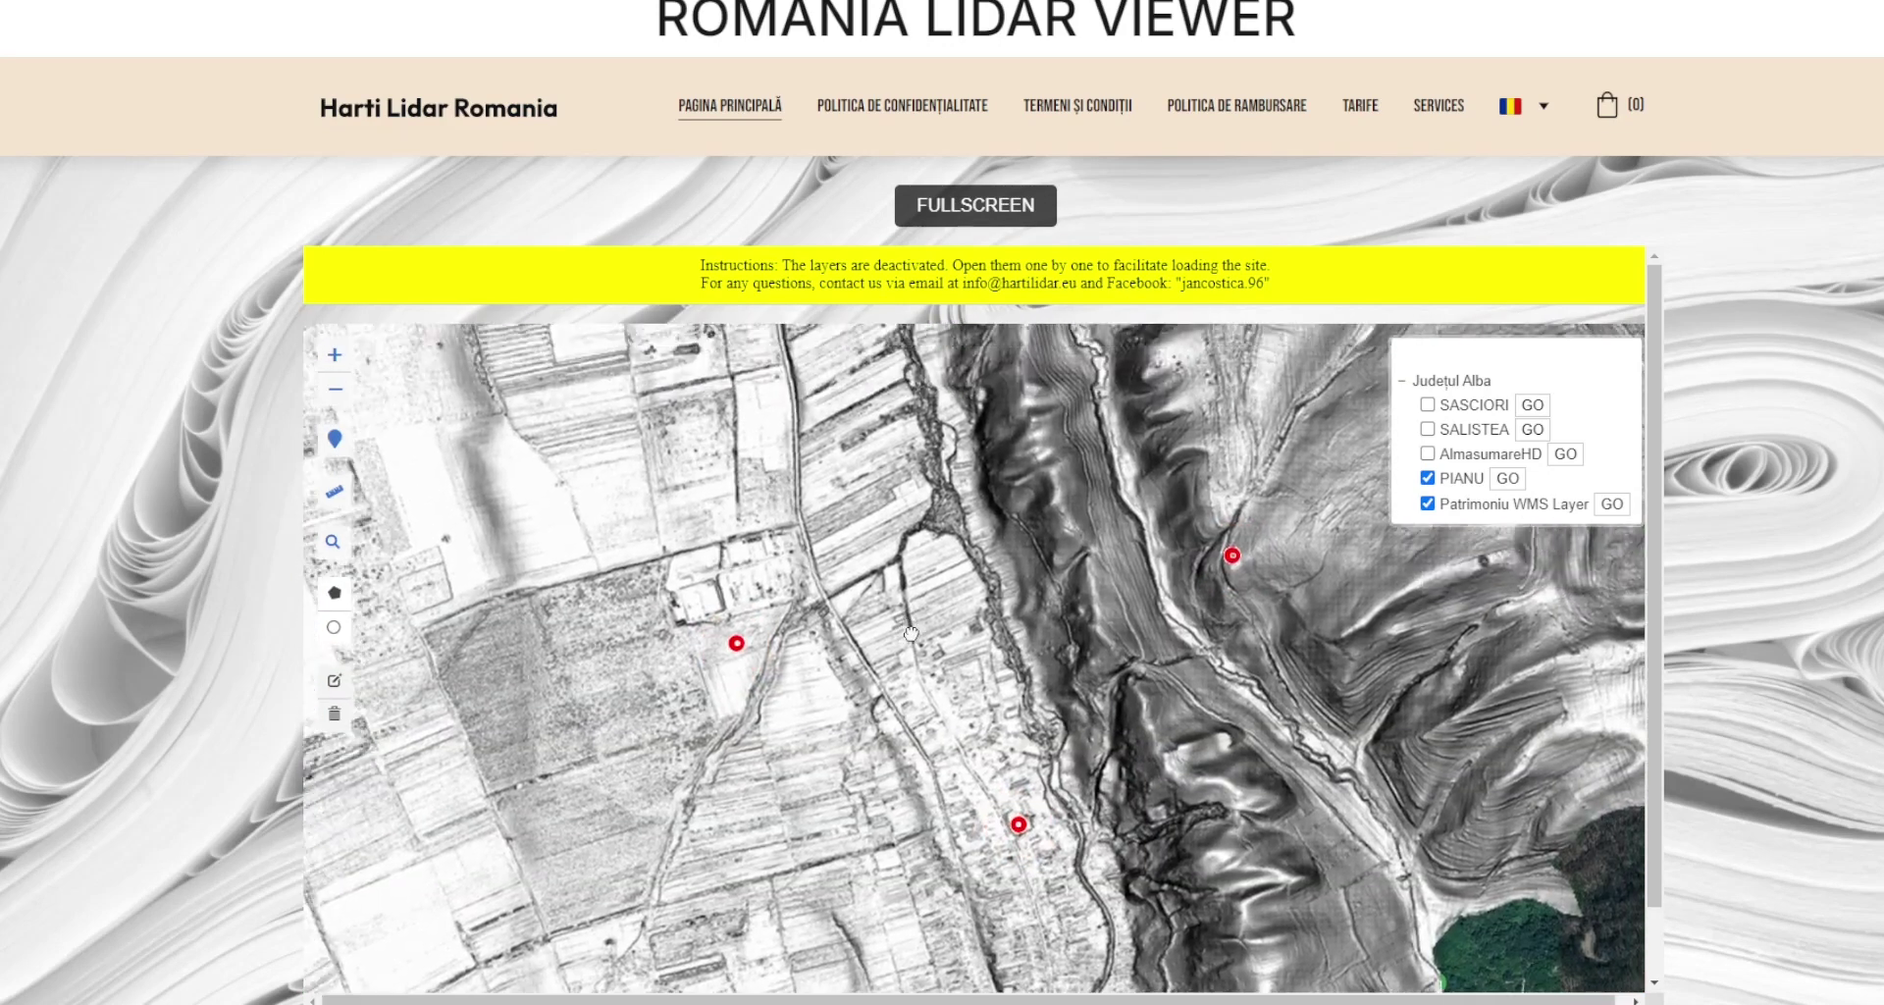
{"action": "left_click_drag", "start_coordinate": [800, 577], "coordinate": [875, 648]}
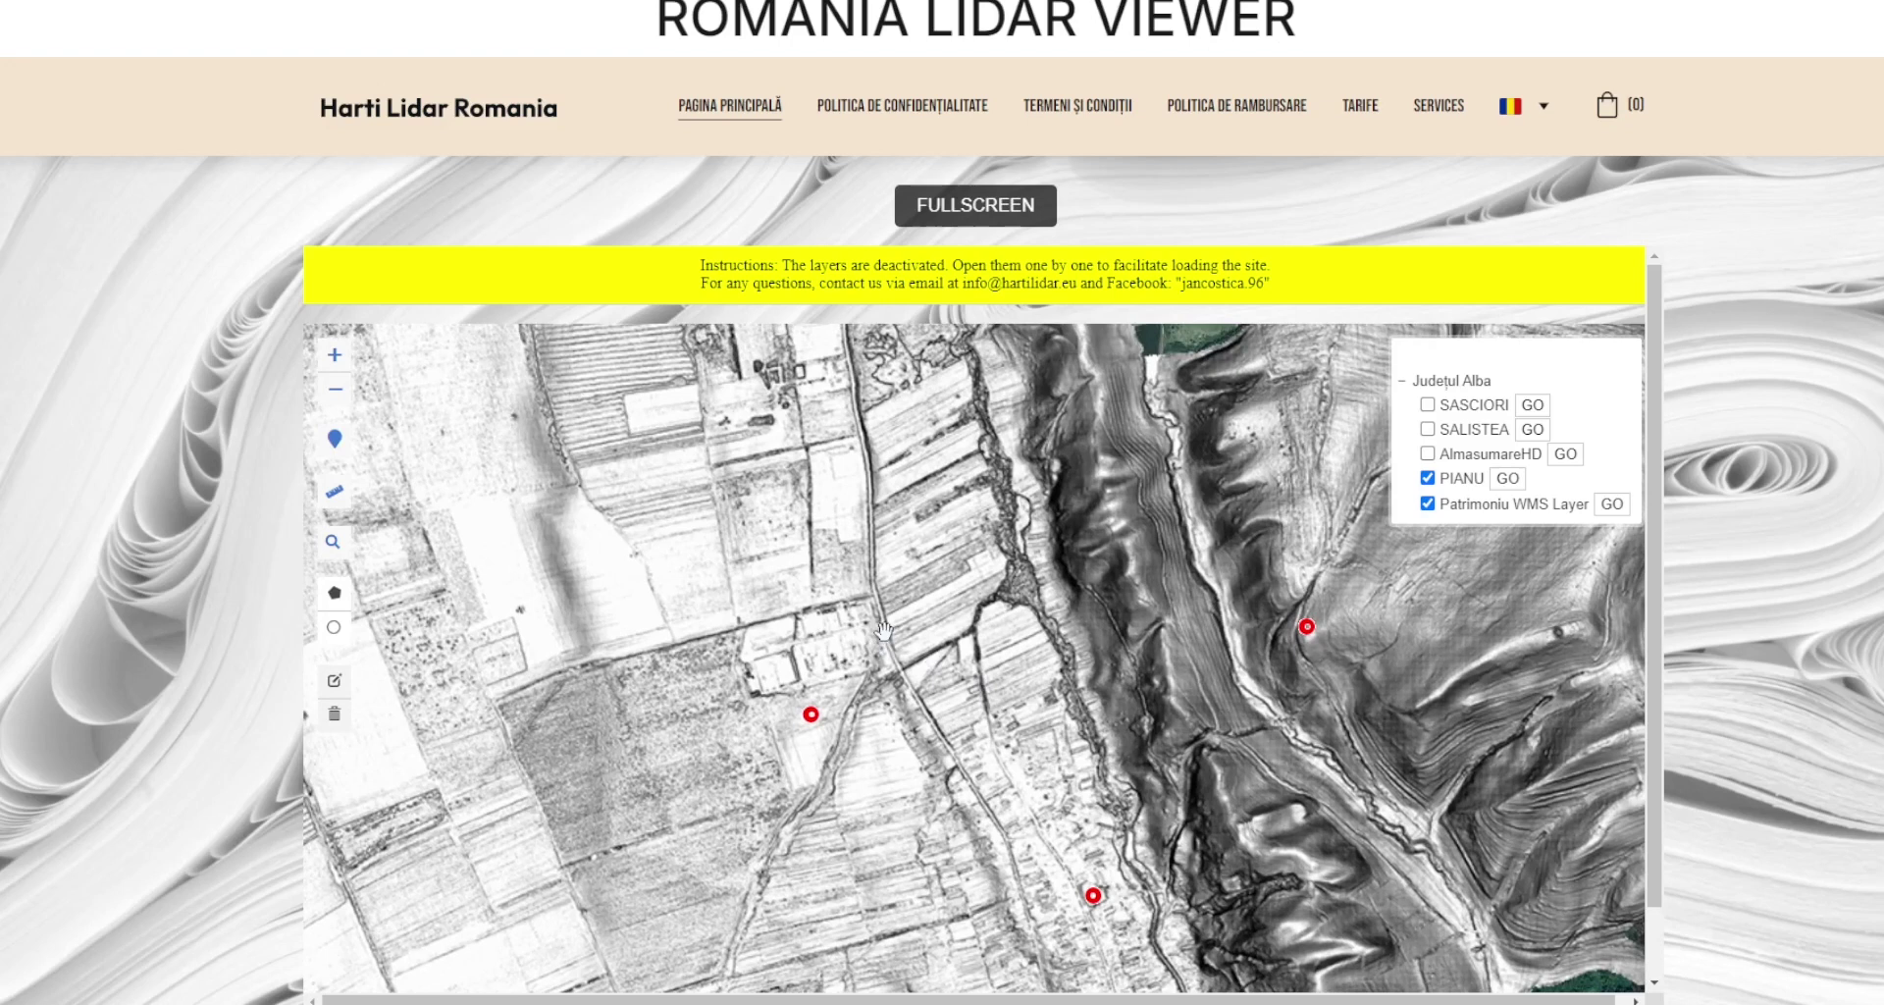
{"action": "scroll", "coordinate": [971, 668], "scroll_direction": "down", "scroll_amount": 1}
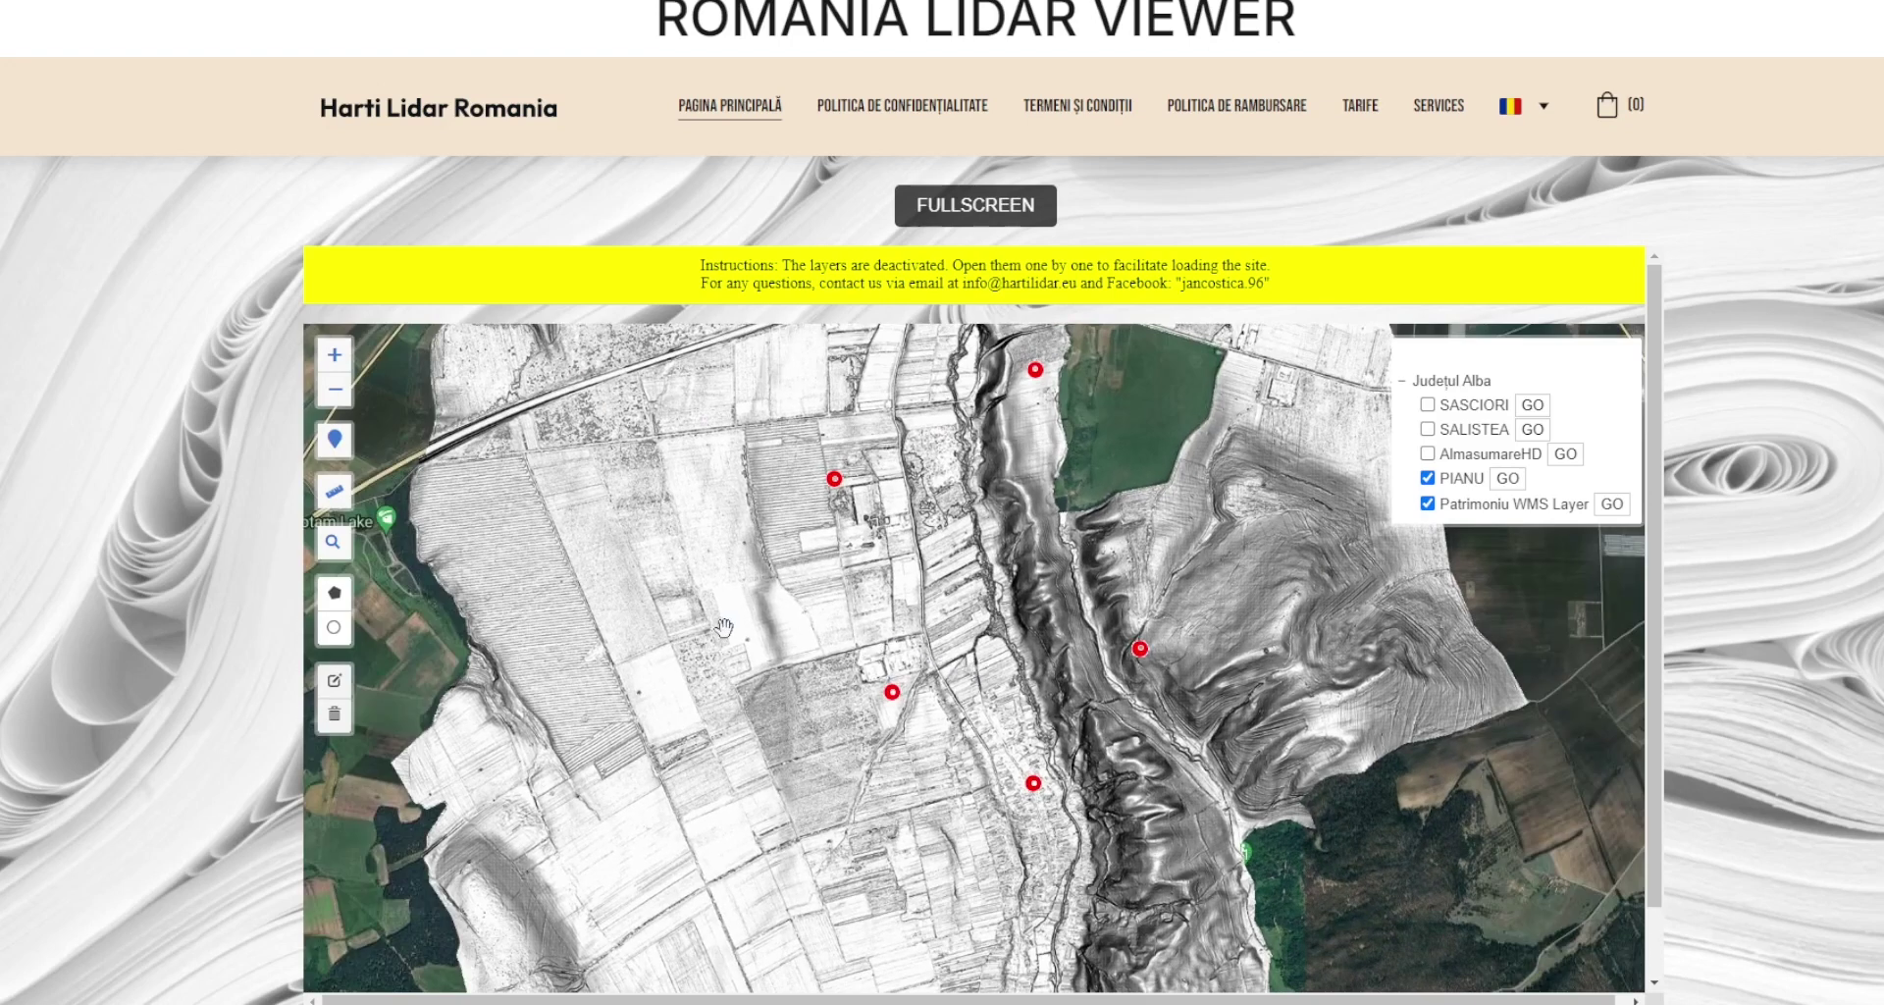
{"action": "scroll", "coordinate": [724, 627], "scroll_direction": "down", "scroll_amount": 1}
{"action": "left_click_drag", "start_coordinate": [796, 675], "coordinate": [947, 618]}
{"action": "scroll", "coordinate": [1035, 705], "scroll_direction": "up", "scroll_amount": 4}
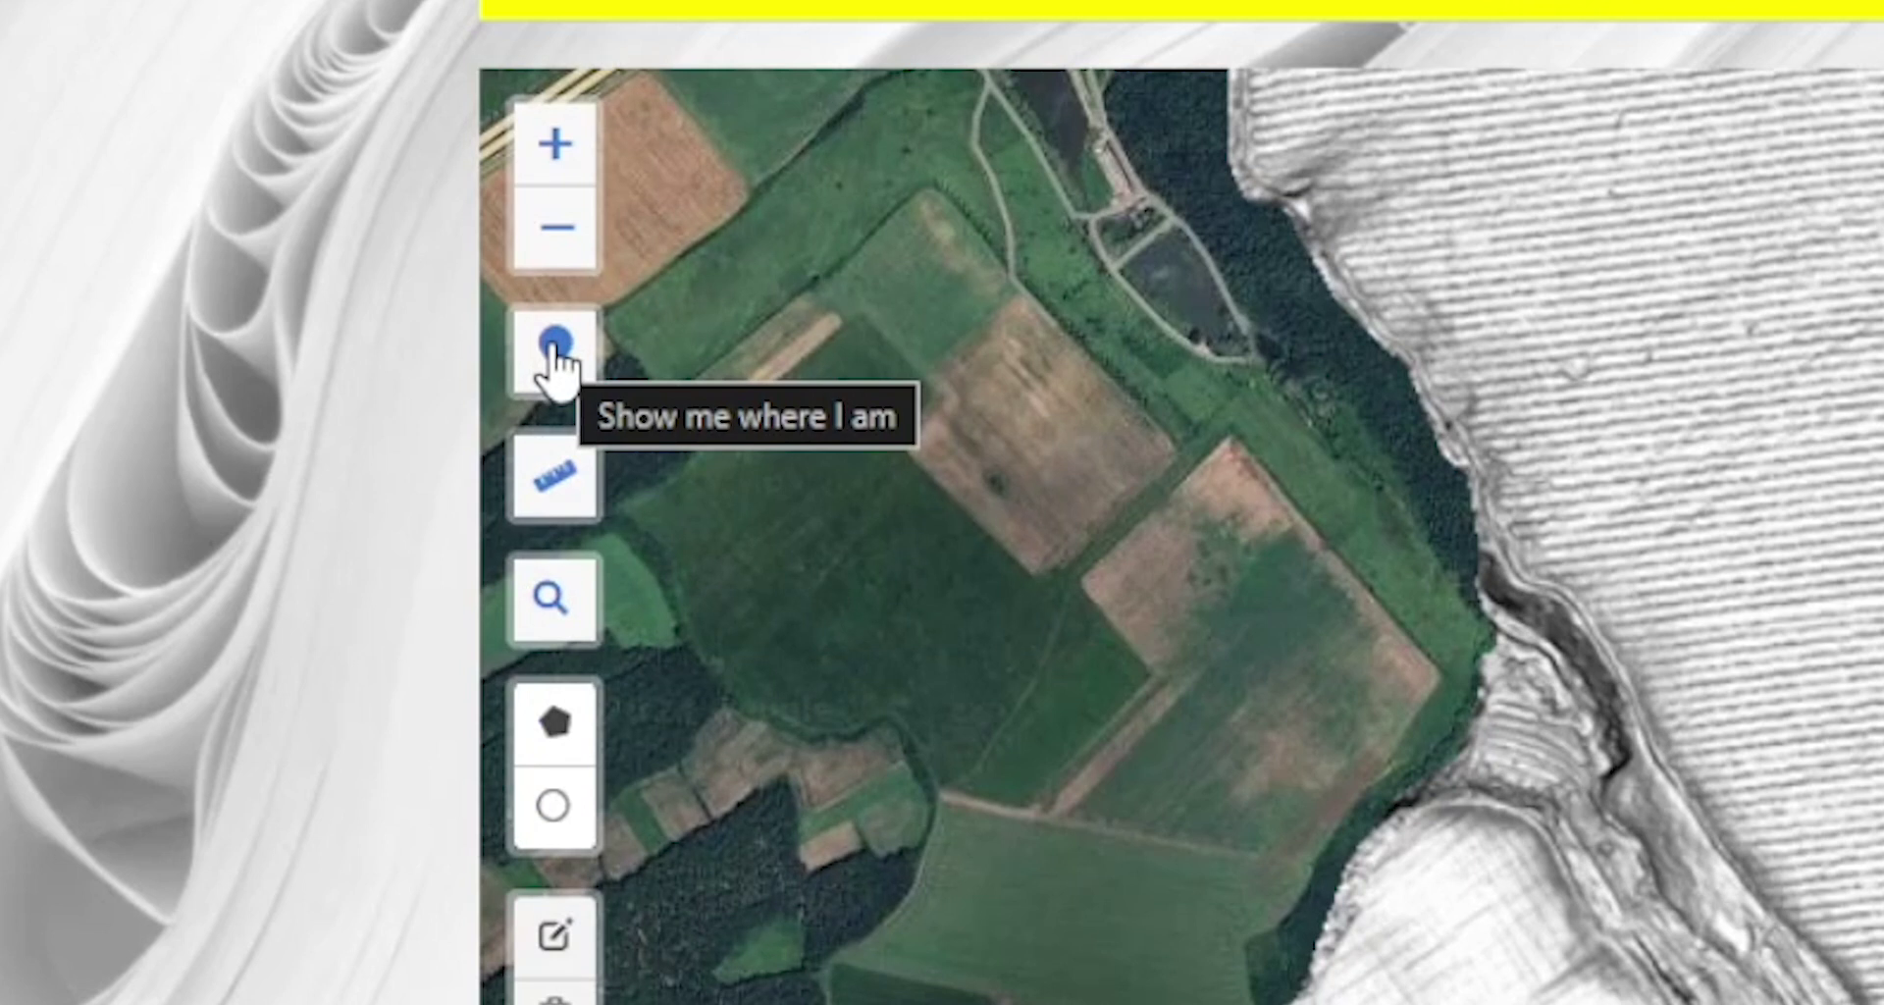
- Search the map for "pianu", go to the România result, and close the label of its marker
{"action": "mouse_move", "coordinate": [558, 502]}
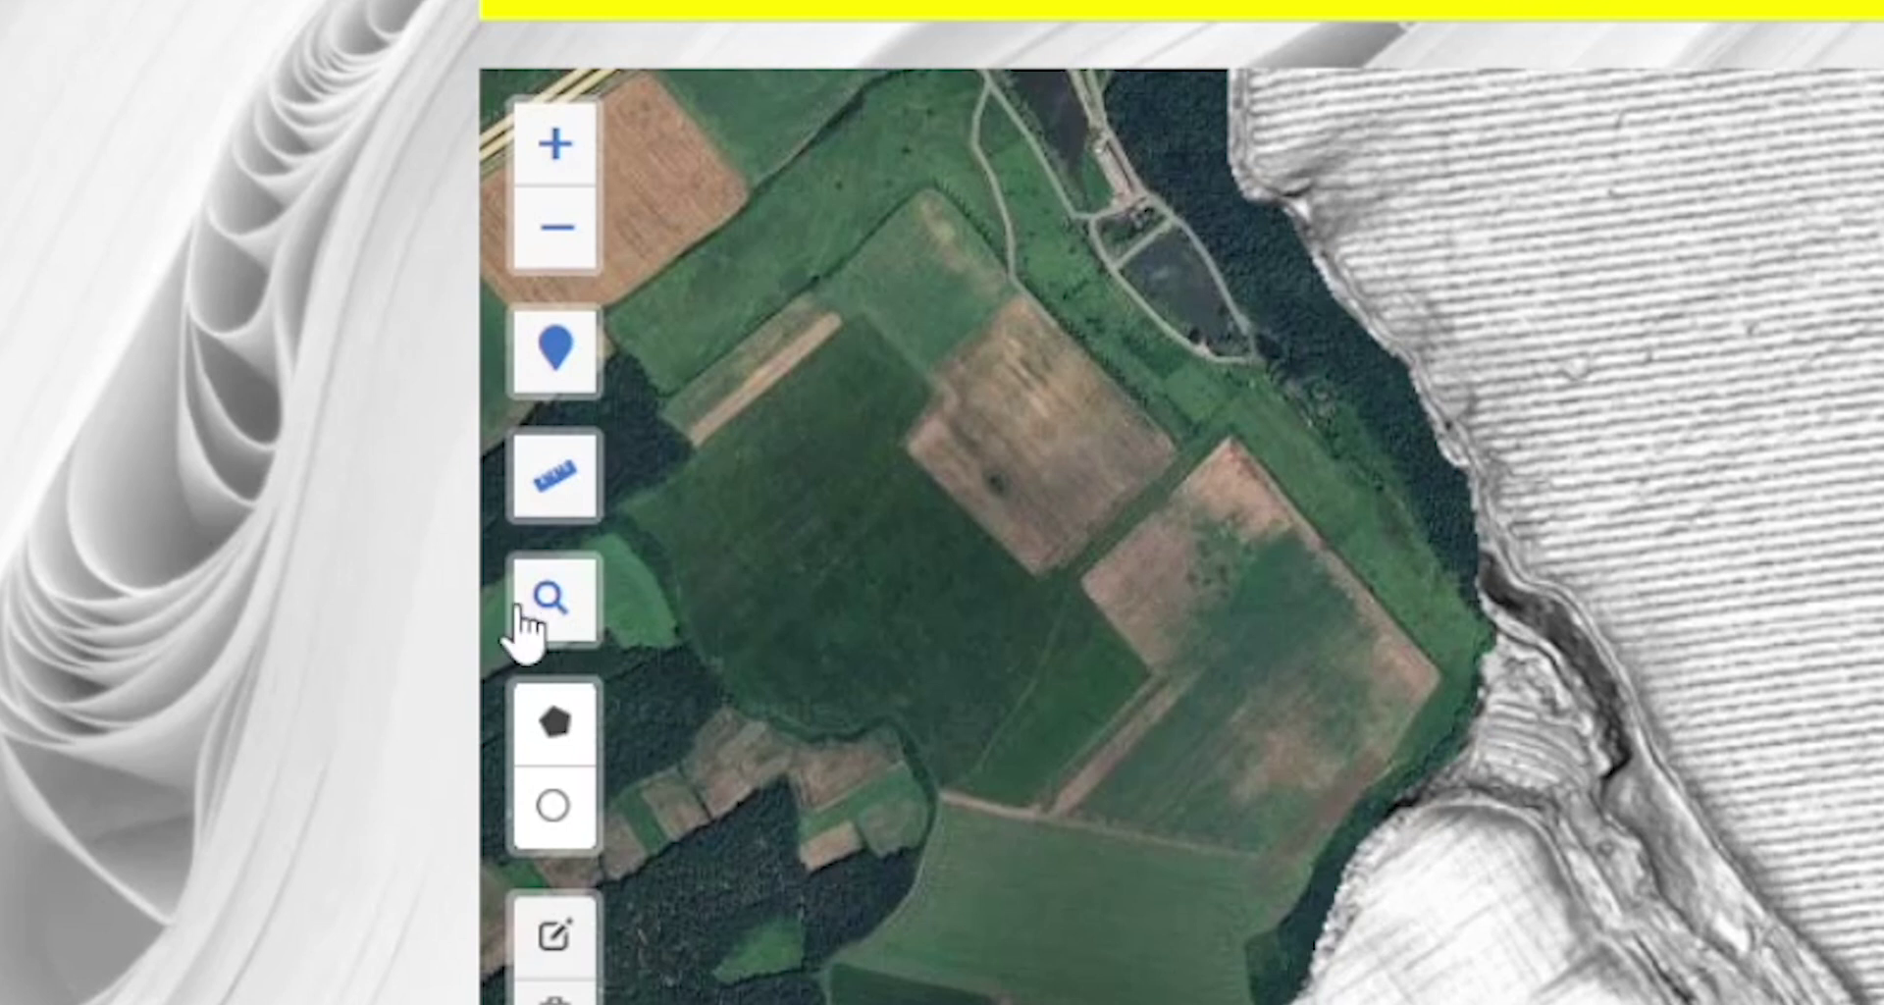
{"action": "left_click", "coordinate": [563, 609]}
{"action": "type", "text": "pianu"}
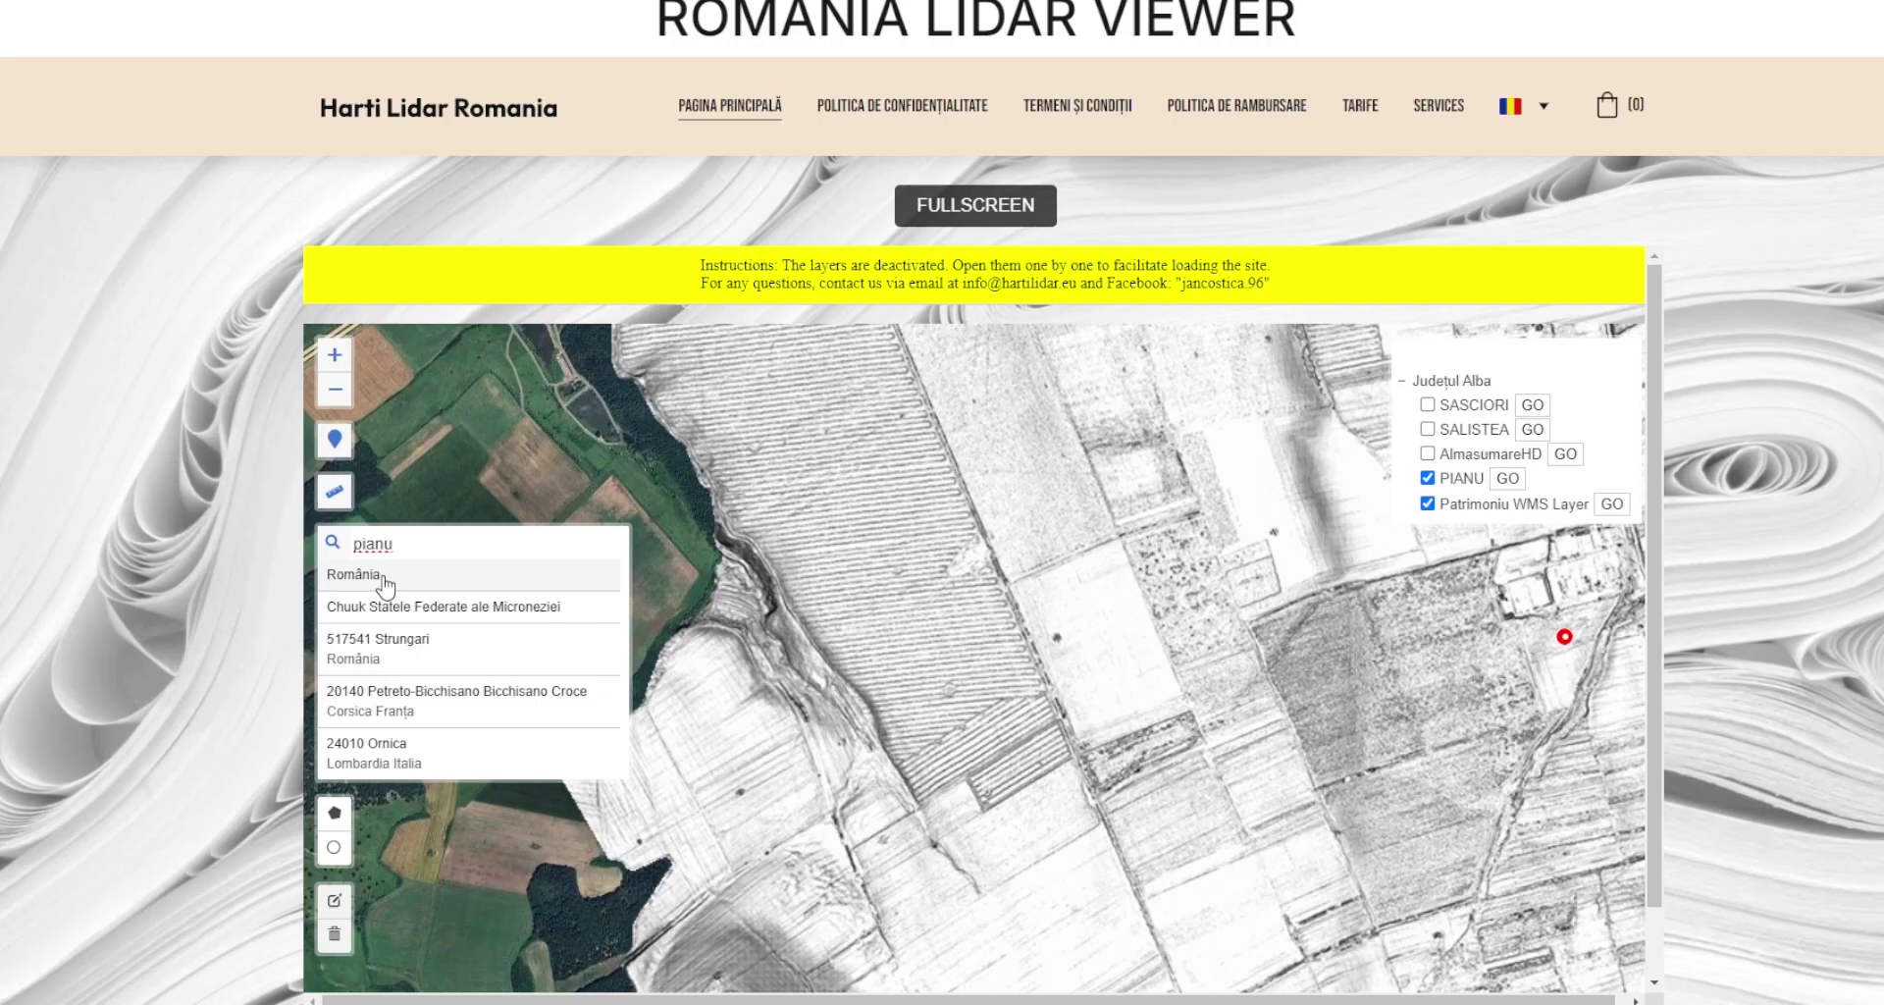
{"action": "left_click", "coordinate": [675, 687]}
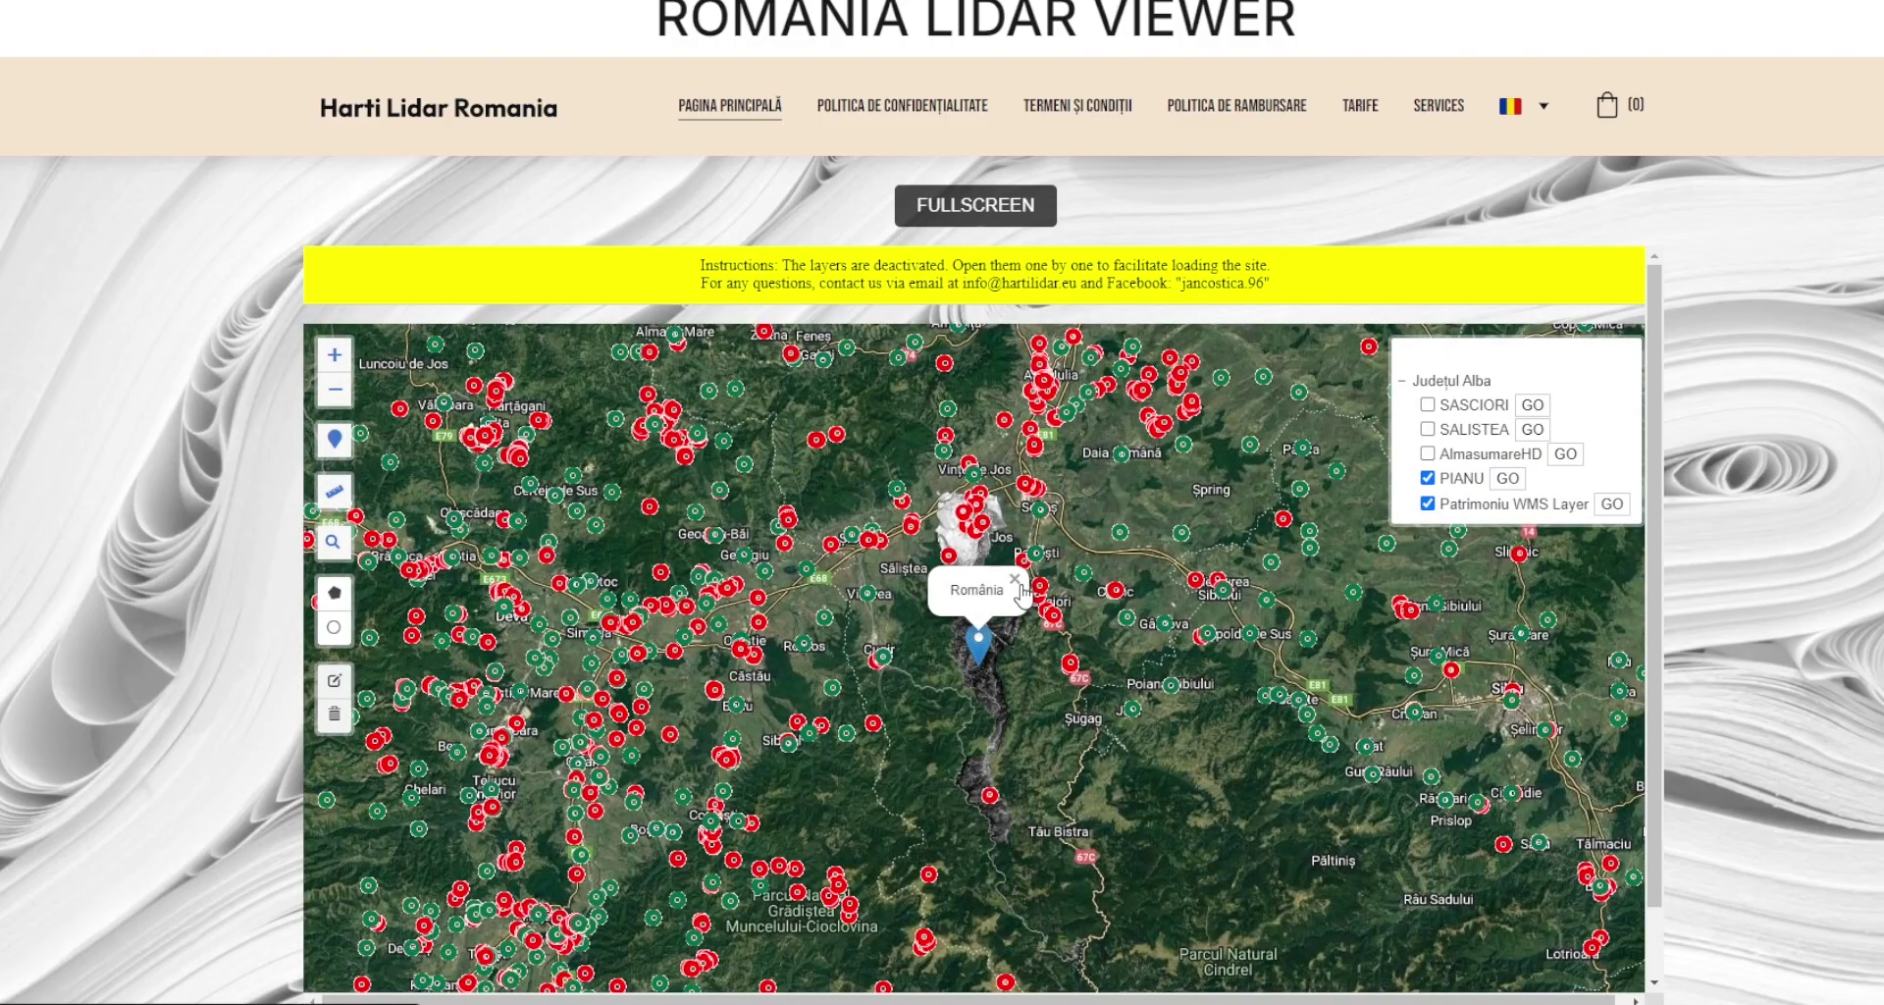
{"action": "left_click", "coordinate": [1015, 579]}
{"action": "scroll", "coordinate": [1021, 598], "scroll_direction": "up", "scroll_amount": 2}
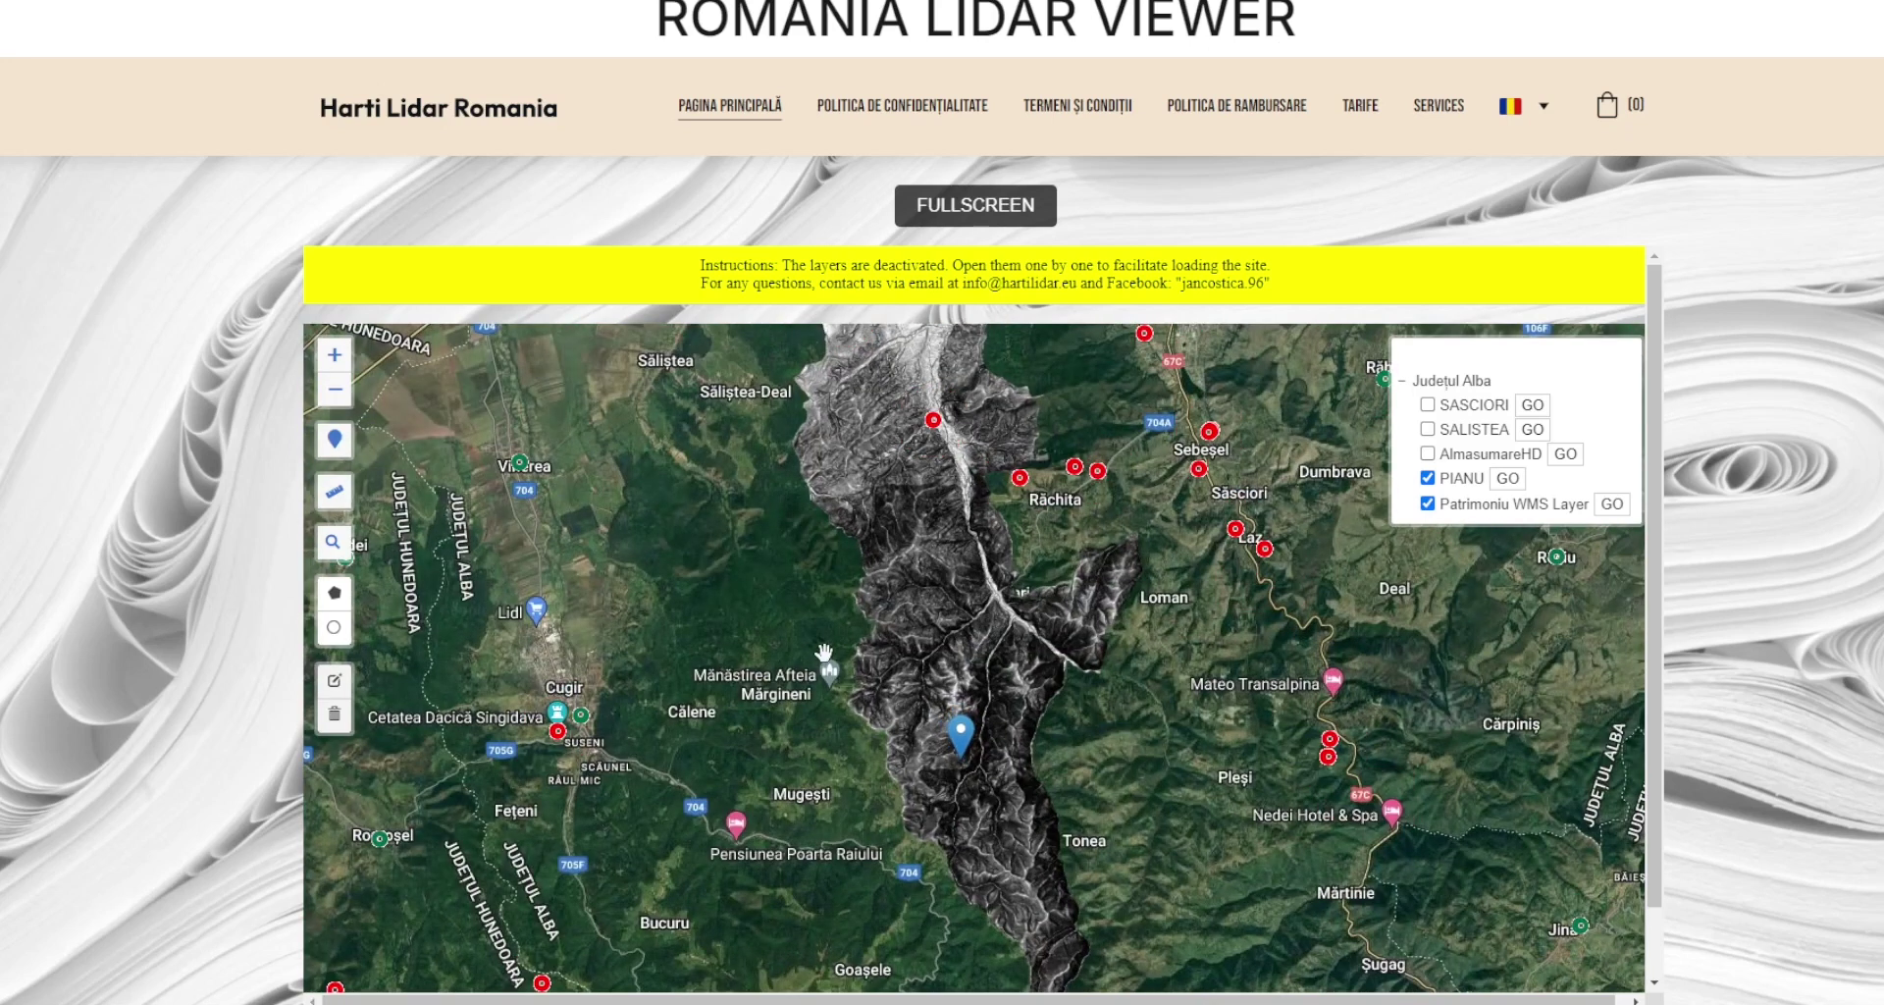
{"action": "left_click", "coordinate": [960, 731]}
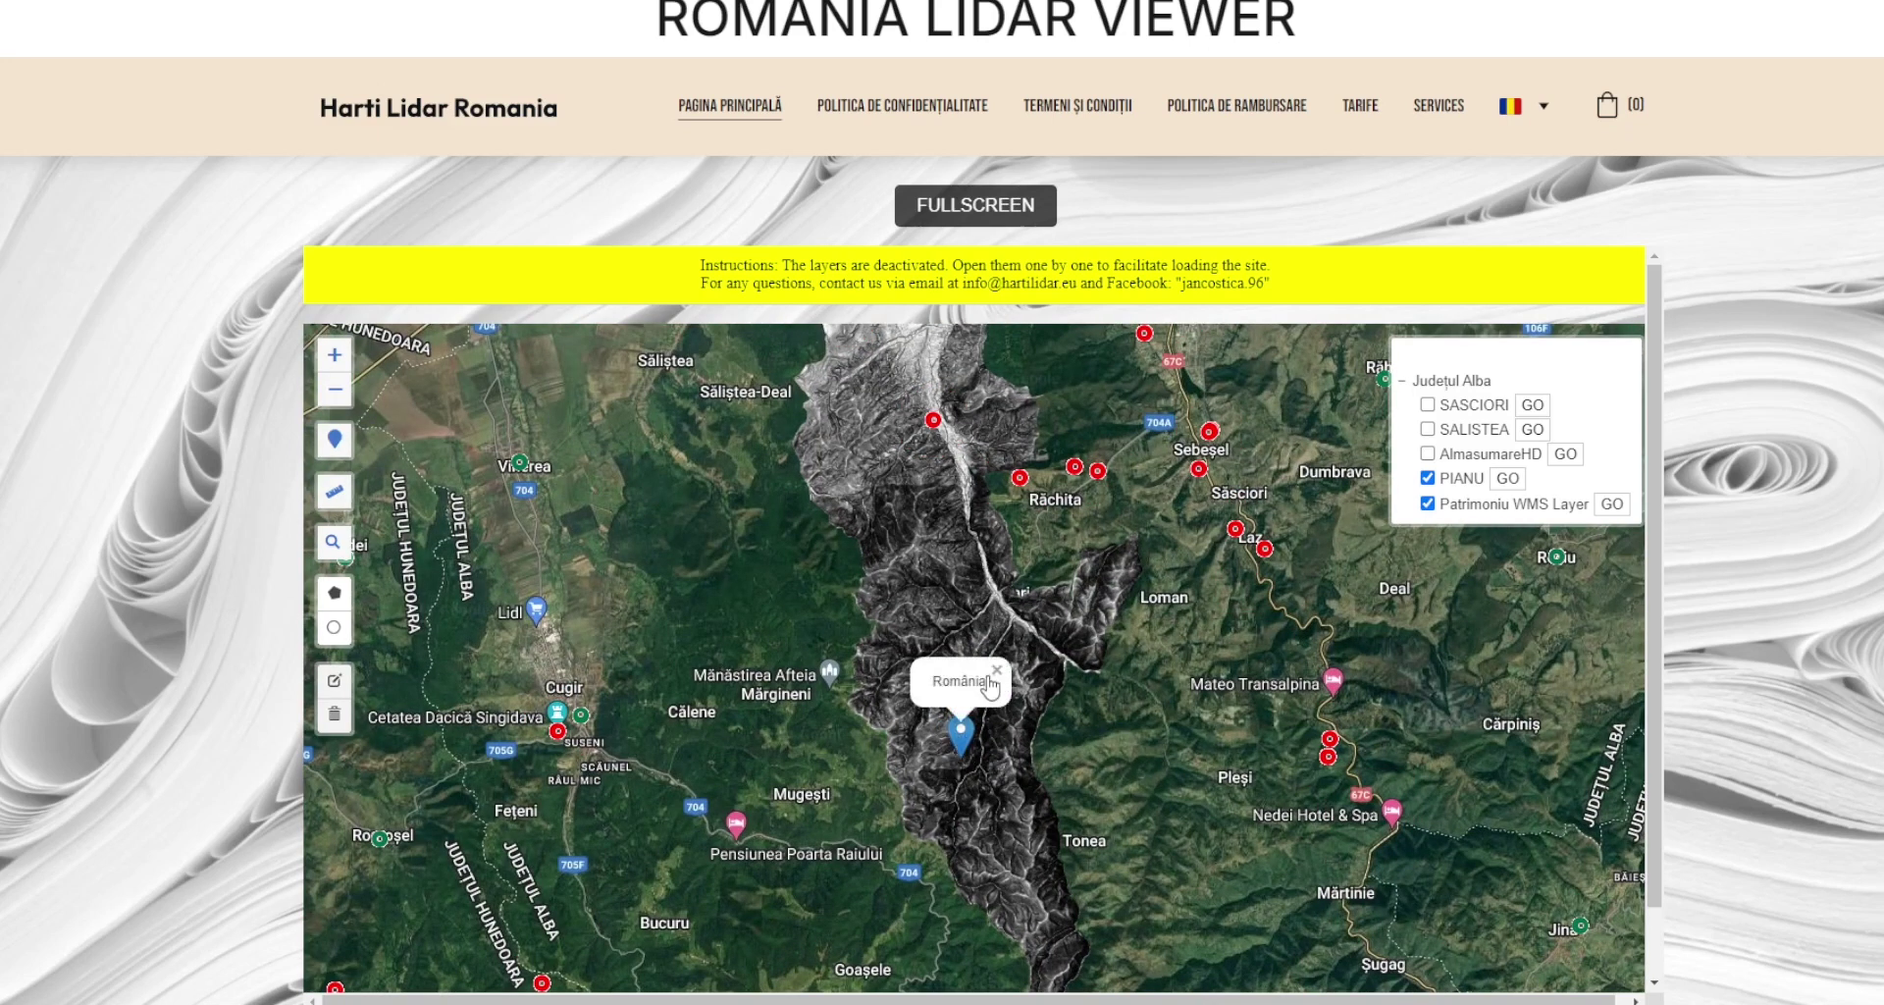
{"action": "left_click", "coordinate": [1001, 674]}
- Measure the straight distance from the forest west of the PIANU relief to Loman
{"action": "left_click", "coordinate": [335, 490]}
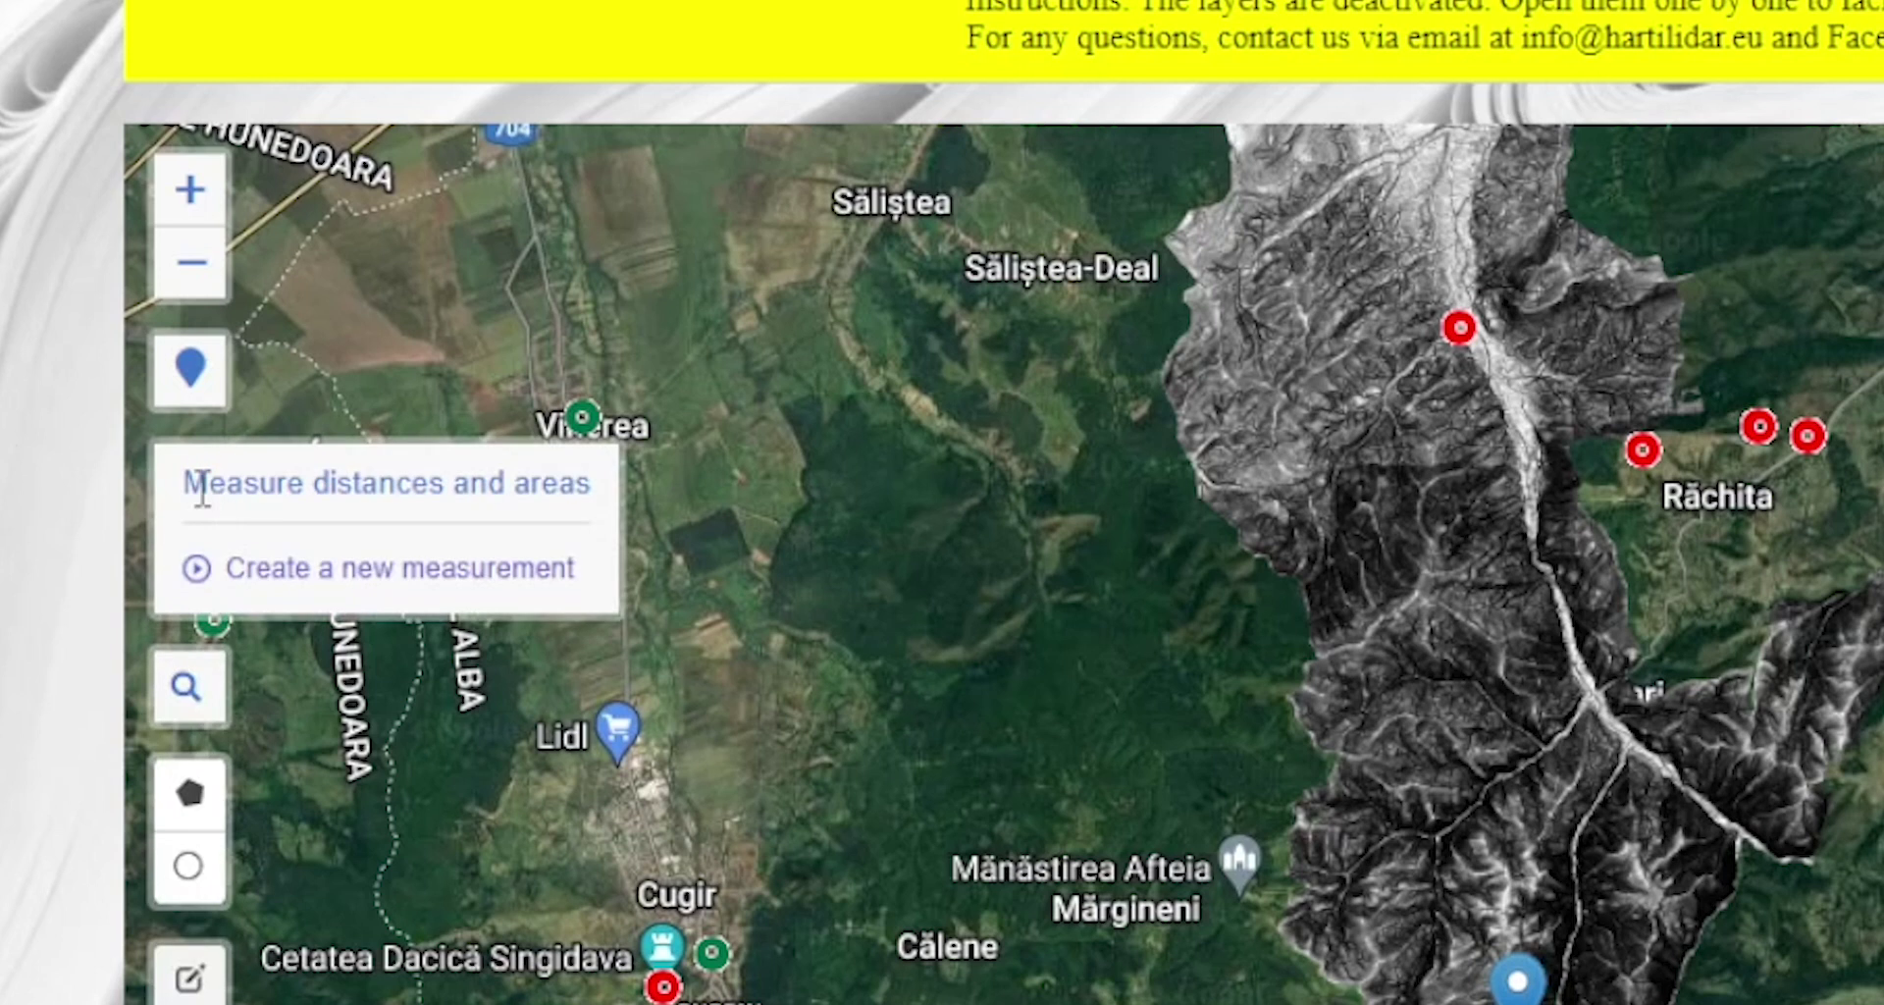
{"action": "left_click", "coordinate": [235, 569]}
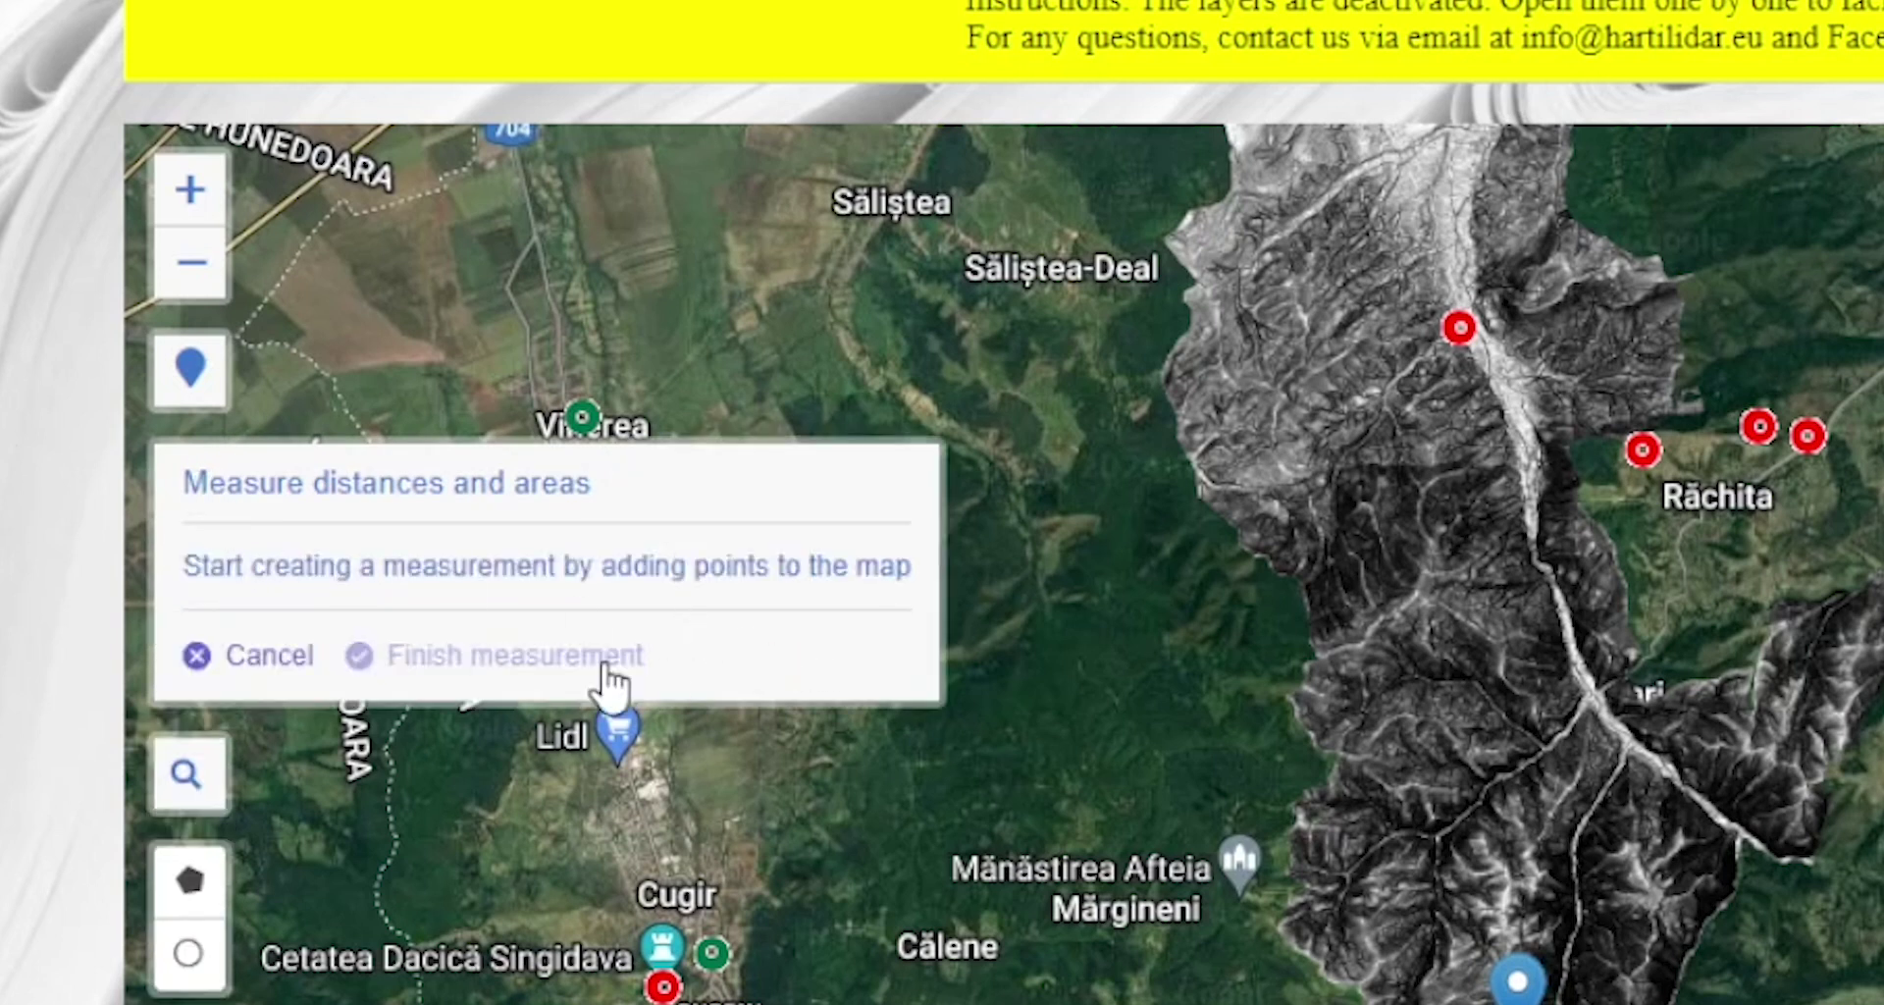
{"action": "left_click", "coordinate": [1136, 674]}
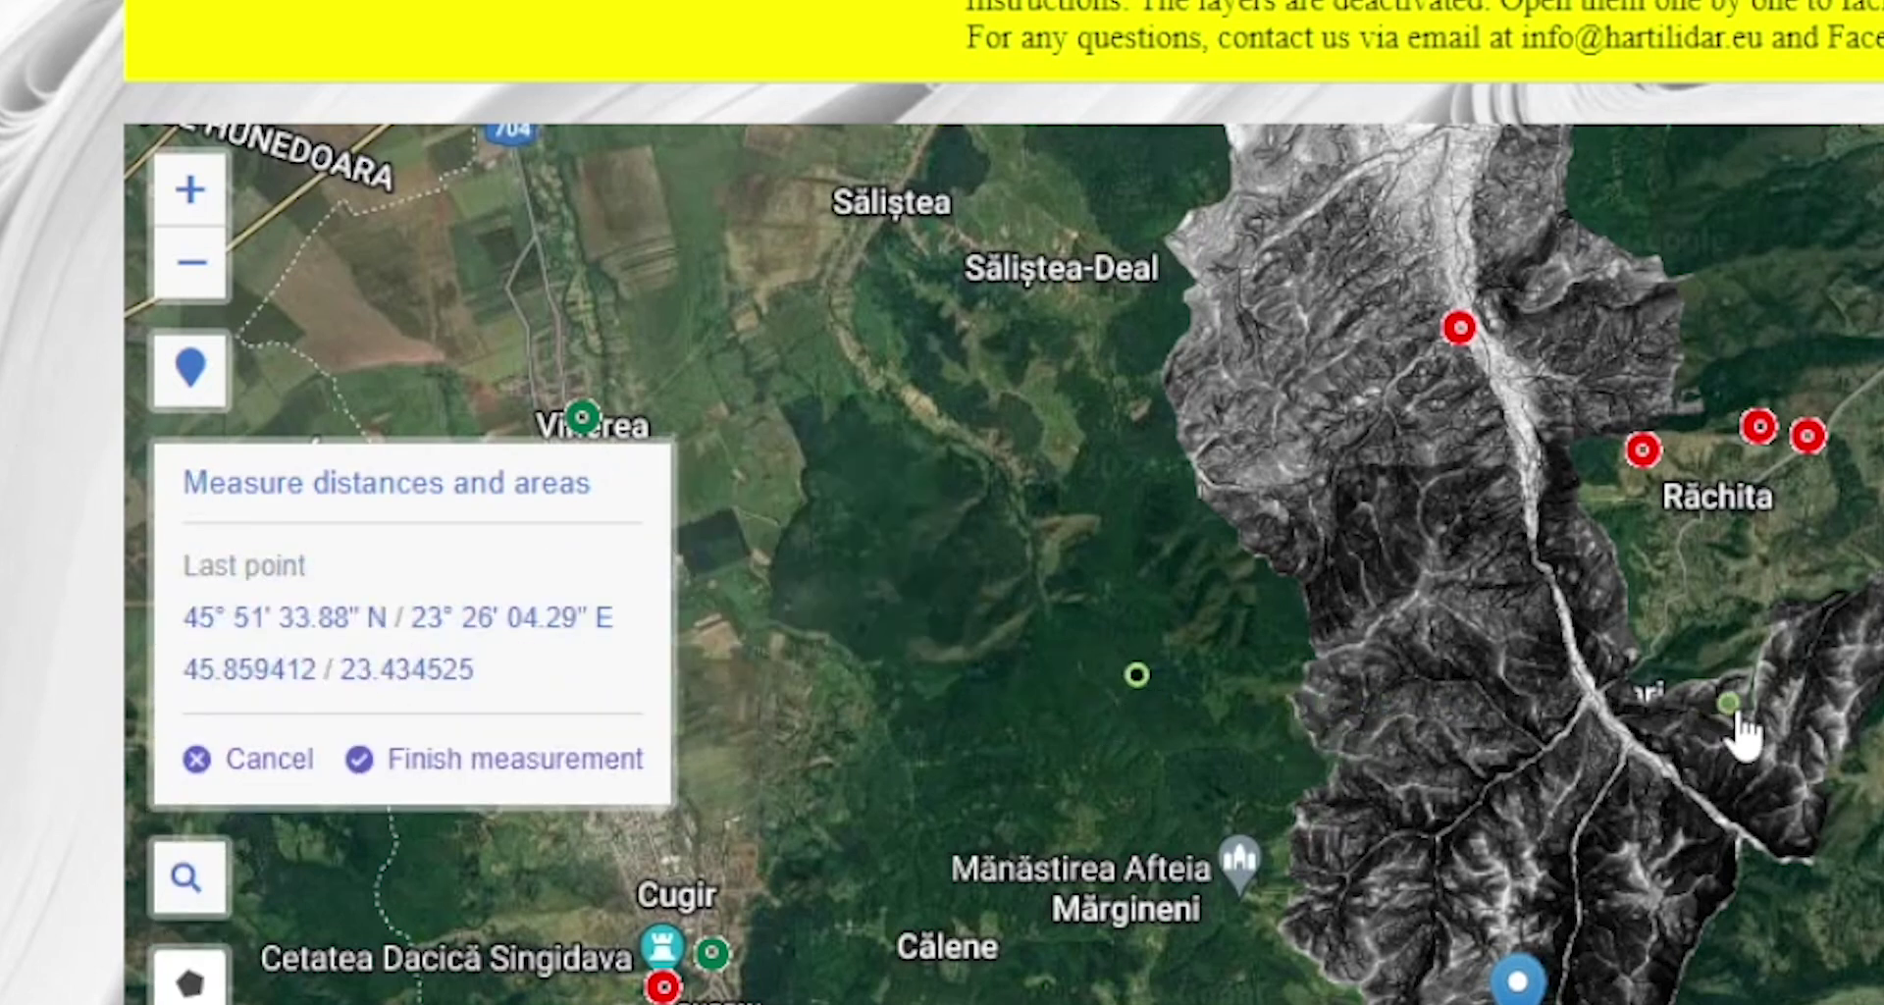
{"action": "left_click", "coordinate": [1883, 724]}
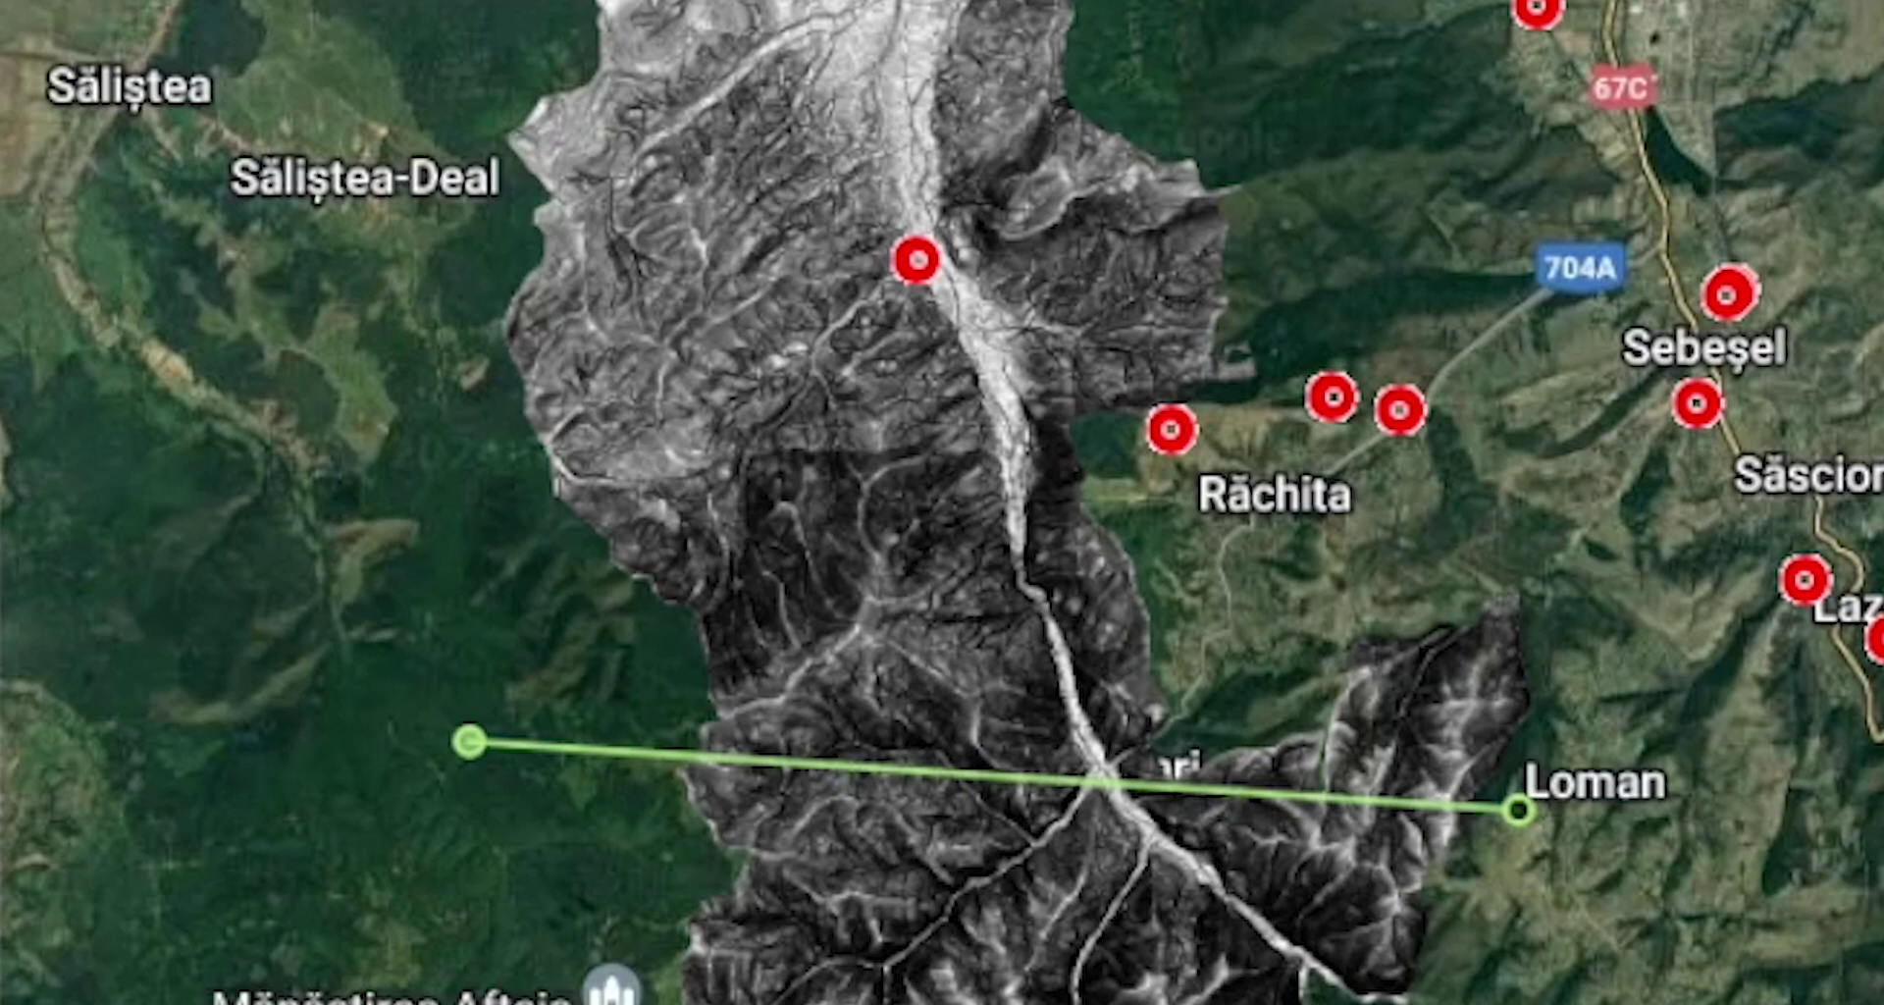
{"action": "scroll", "coordinate": [1110, 622], "scroll_direction": "up", "scroll_amount": 1}
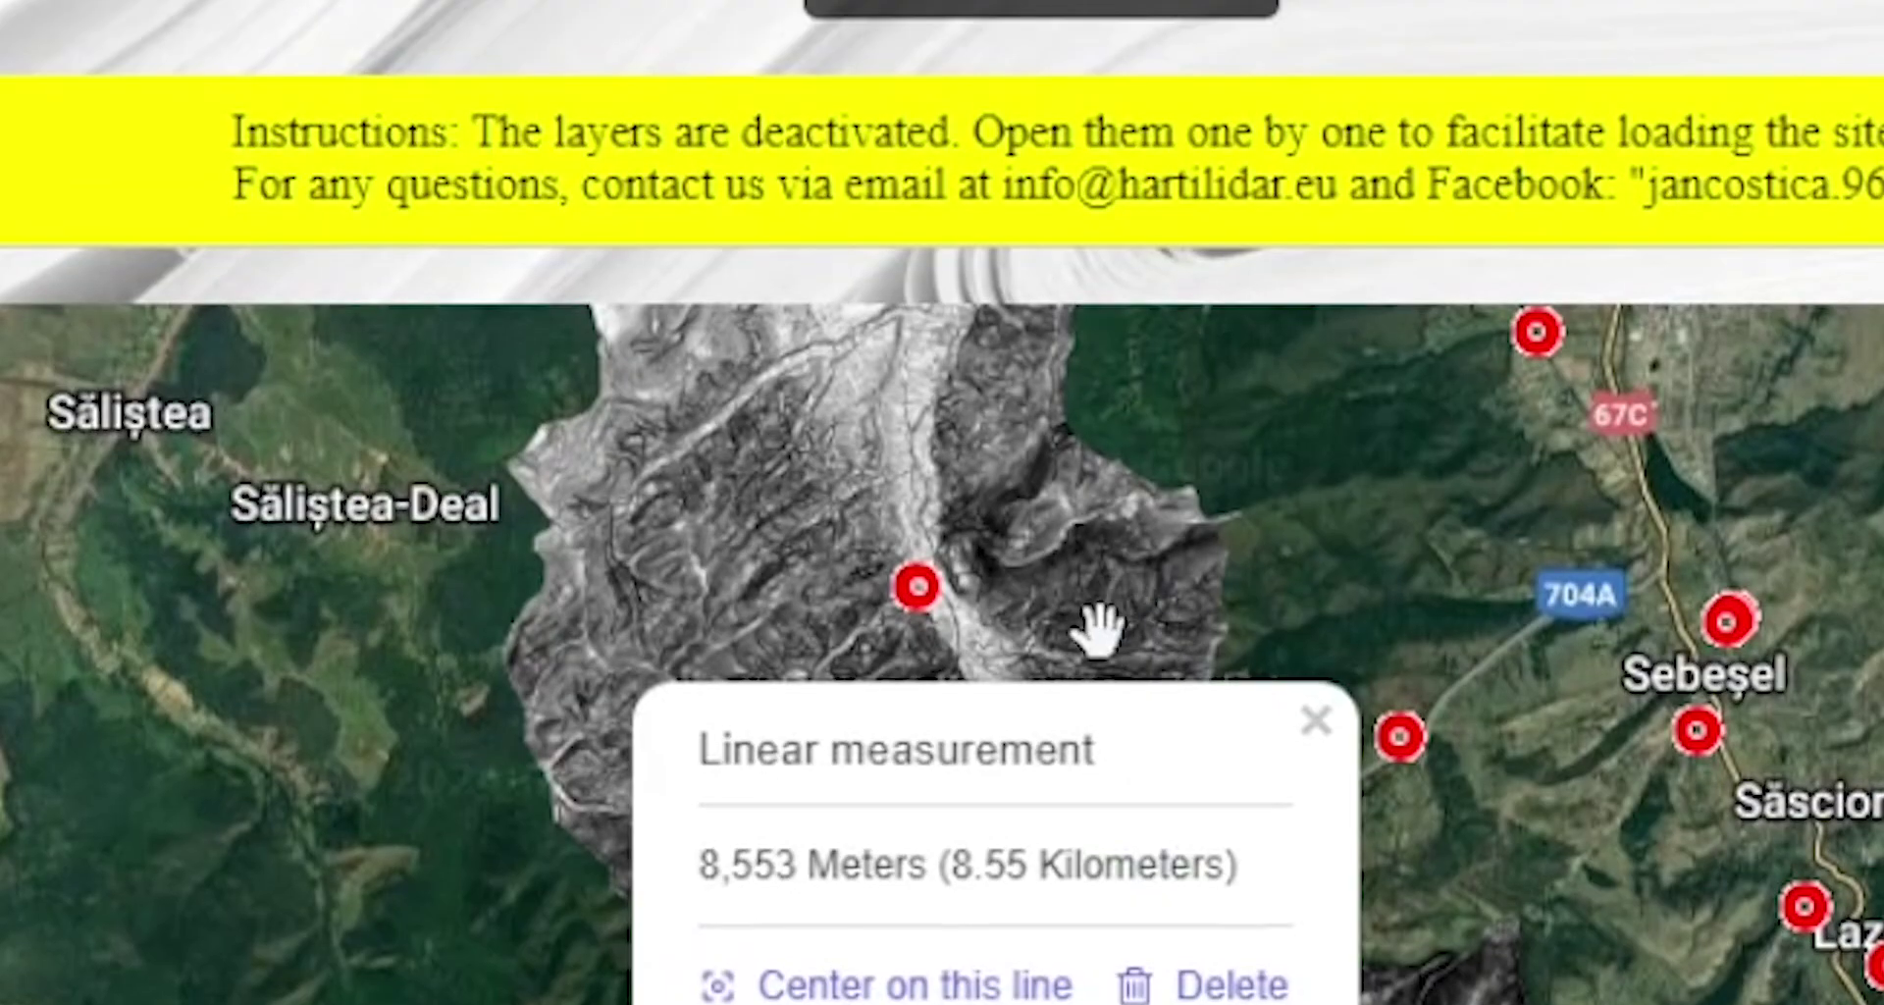
- Compare the PIANU relief with the satellite imagery around the measured line by switching the layer off and on twice
{"action": "scroll", "coordinate": [1098, 627], "scroll_direction": "down", "scroll_amount": 1}
{"action": "mouse_move", "coordinate": [1290, 991]}
{"action": "left_mouse_down"}
{"action": "mouse_move", "coordinate": [1315, 1004]}
{"action": "mouse_move", "coordinate": [1312, 849]}
{"action": "mouse_move", "coordinate": [1271, 1003]}
{"action": "left_mouse_up"}
{"action": "scroll", "coordinate": [1136, 991], "scroll_direction": "up", "scroll_amount": 2}
{"action": "left_click_drag", "start_coordinate": [981, 98], "coordinate": [1091, 1004]}
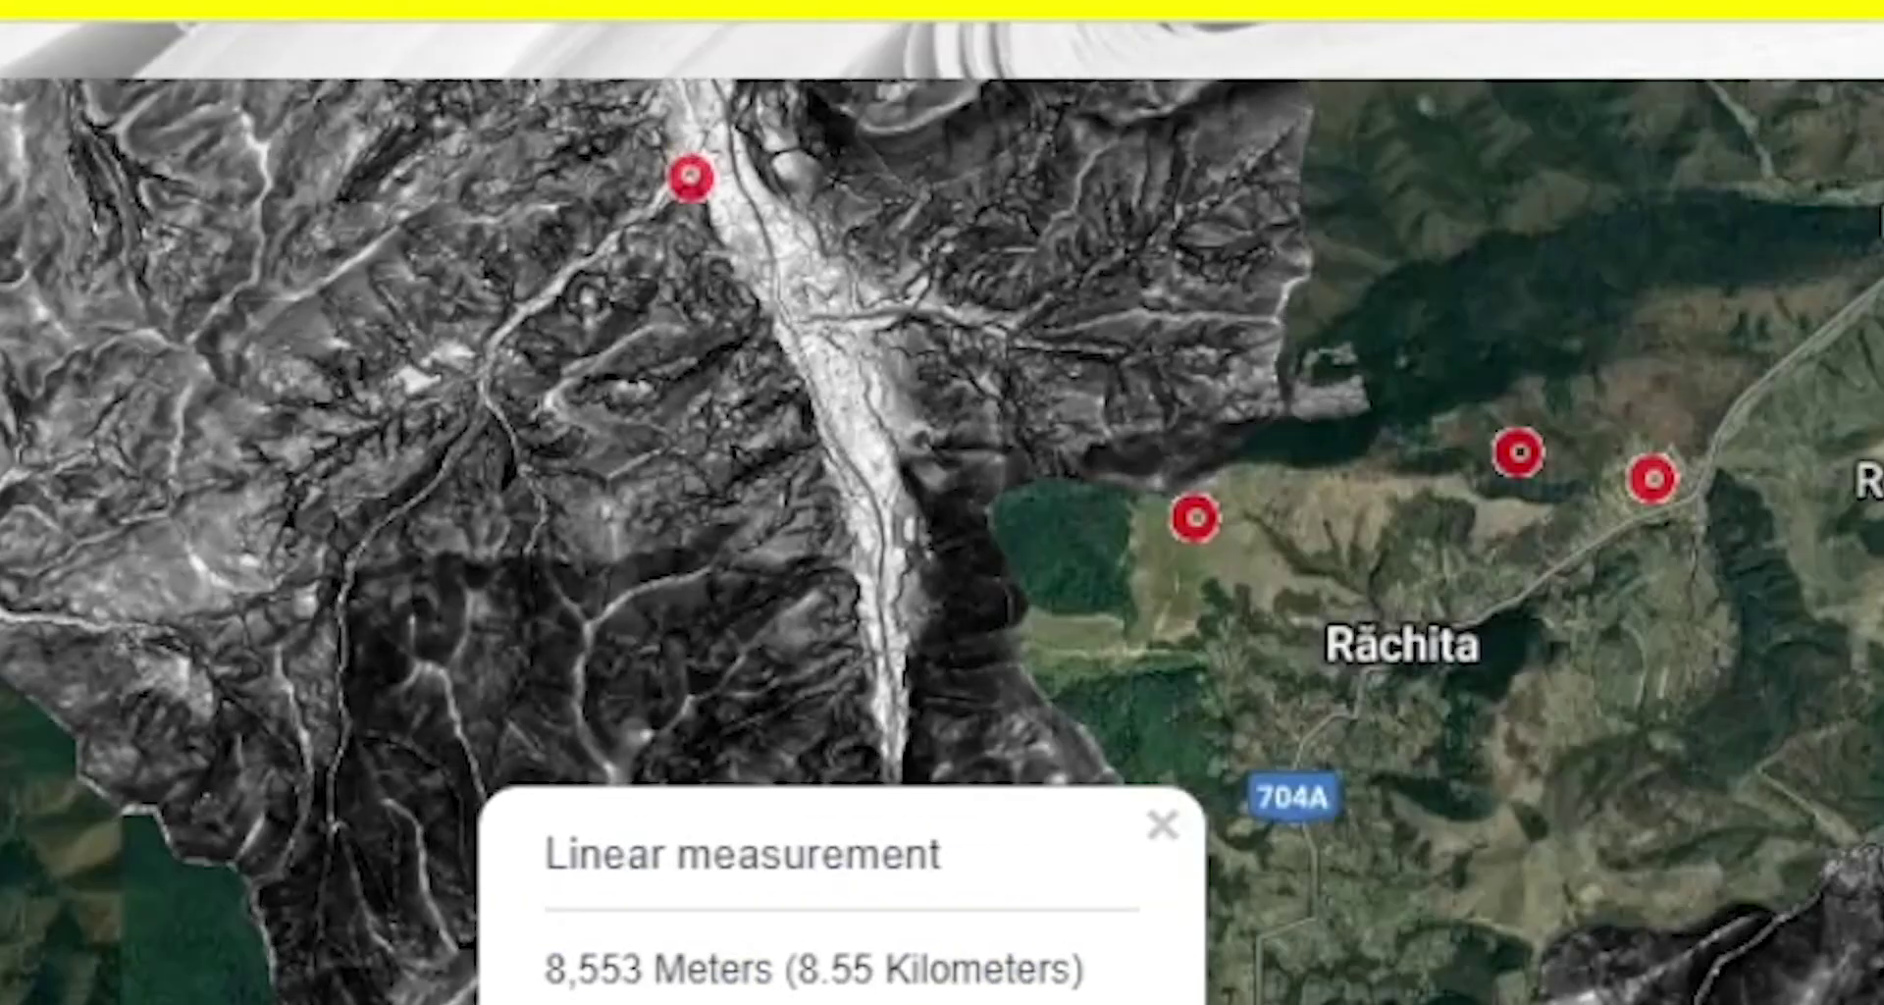
{"action": "left_click_drag", "start_coordinate": [1610, 979], "coordinate": [1570, 588]}
{"action": "left_click", "coordinate": [437, 825]}
{"action": "scroll", "coordinate": [981, 848], "scroll_direction": "up", "scroll_amount": 2}
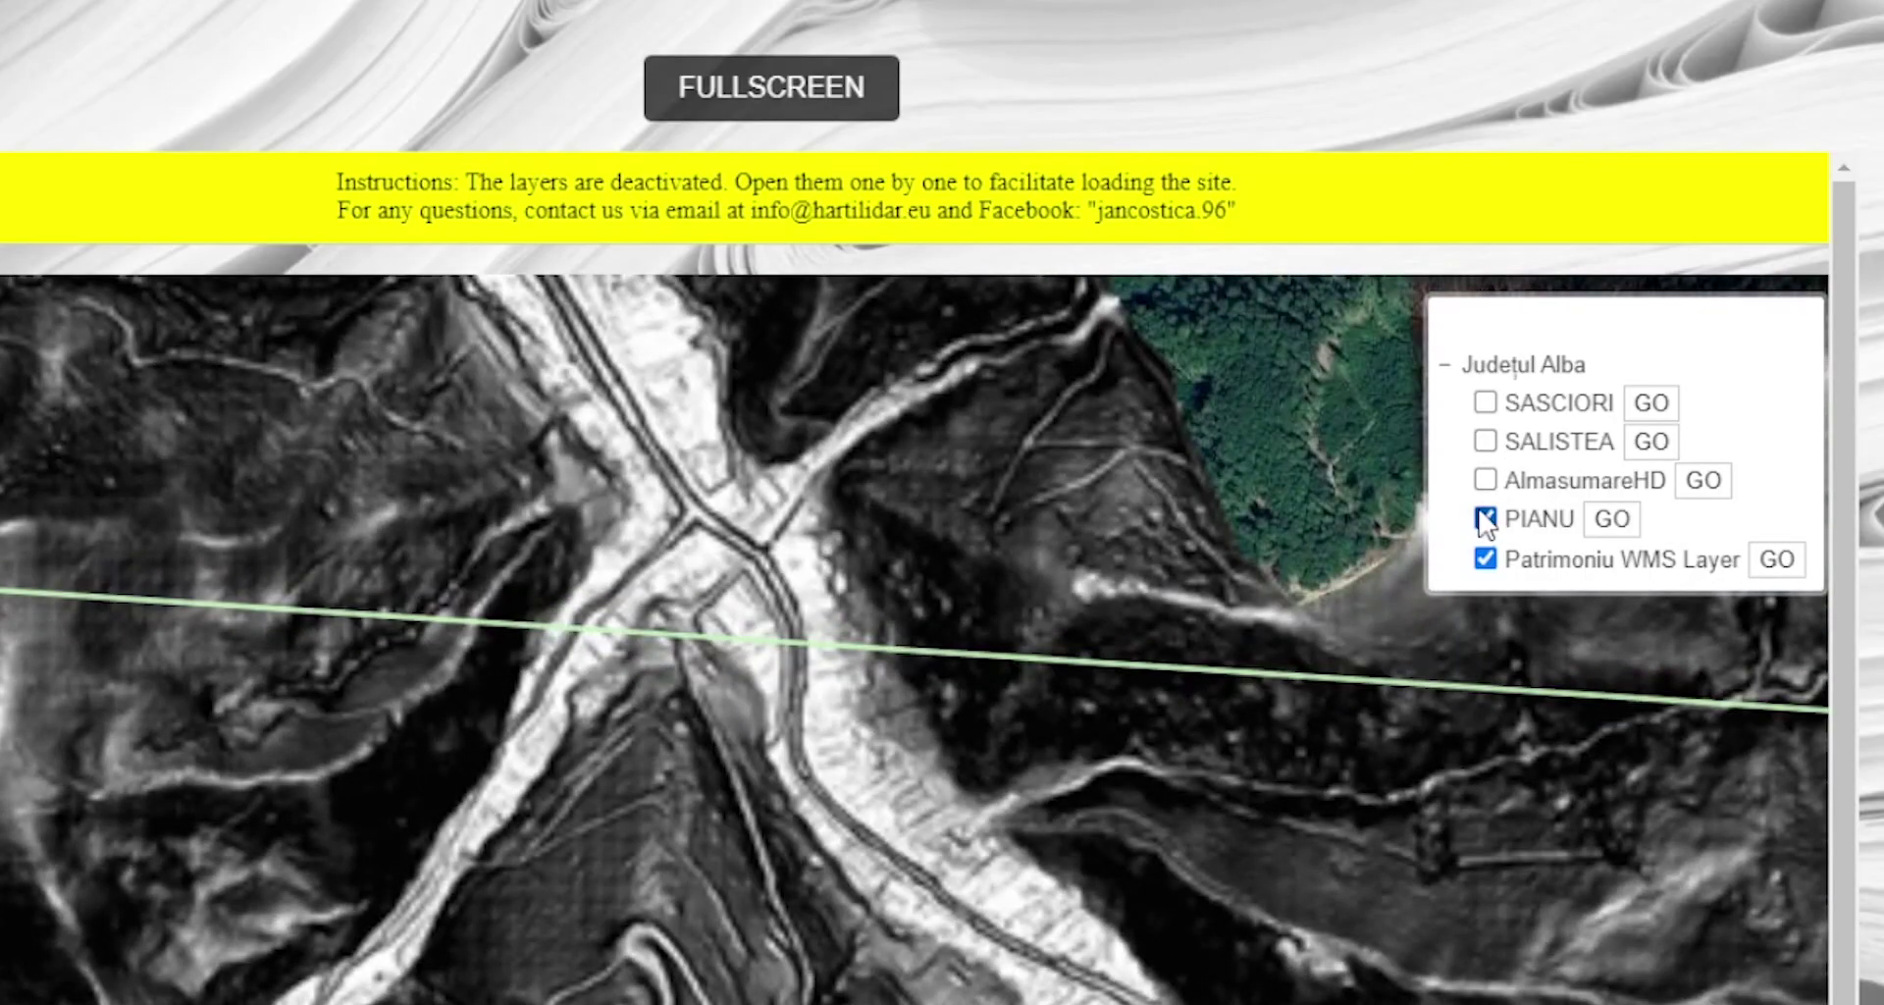
{"action": "left_click", "coordinate": [1485, 519]}
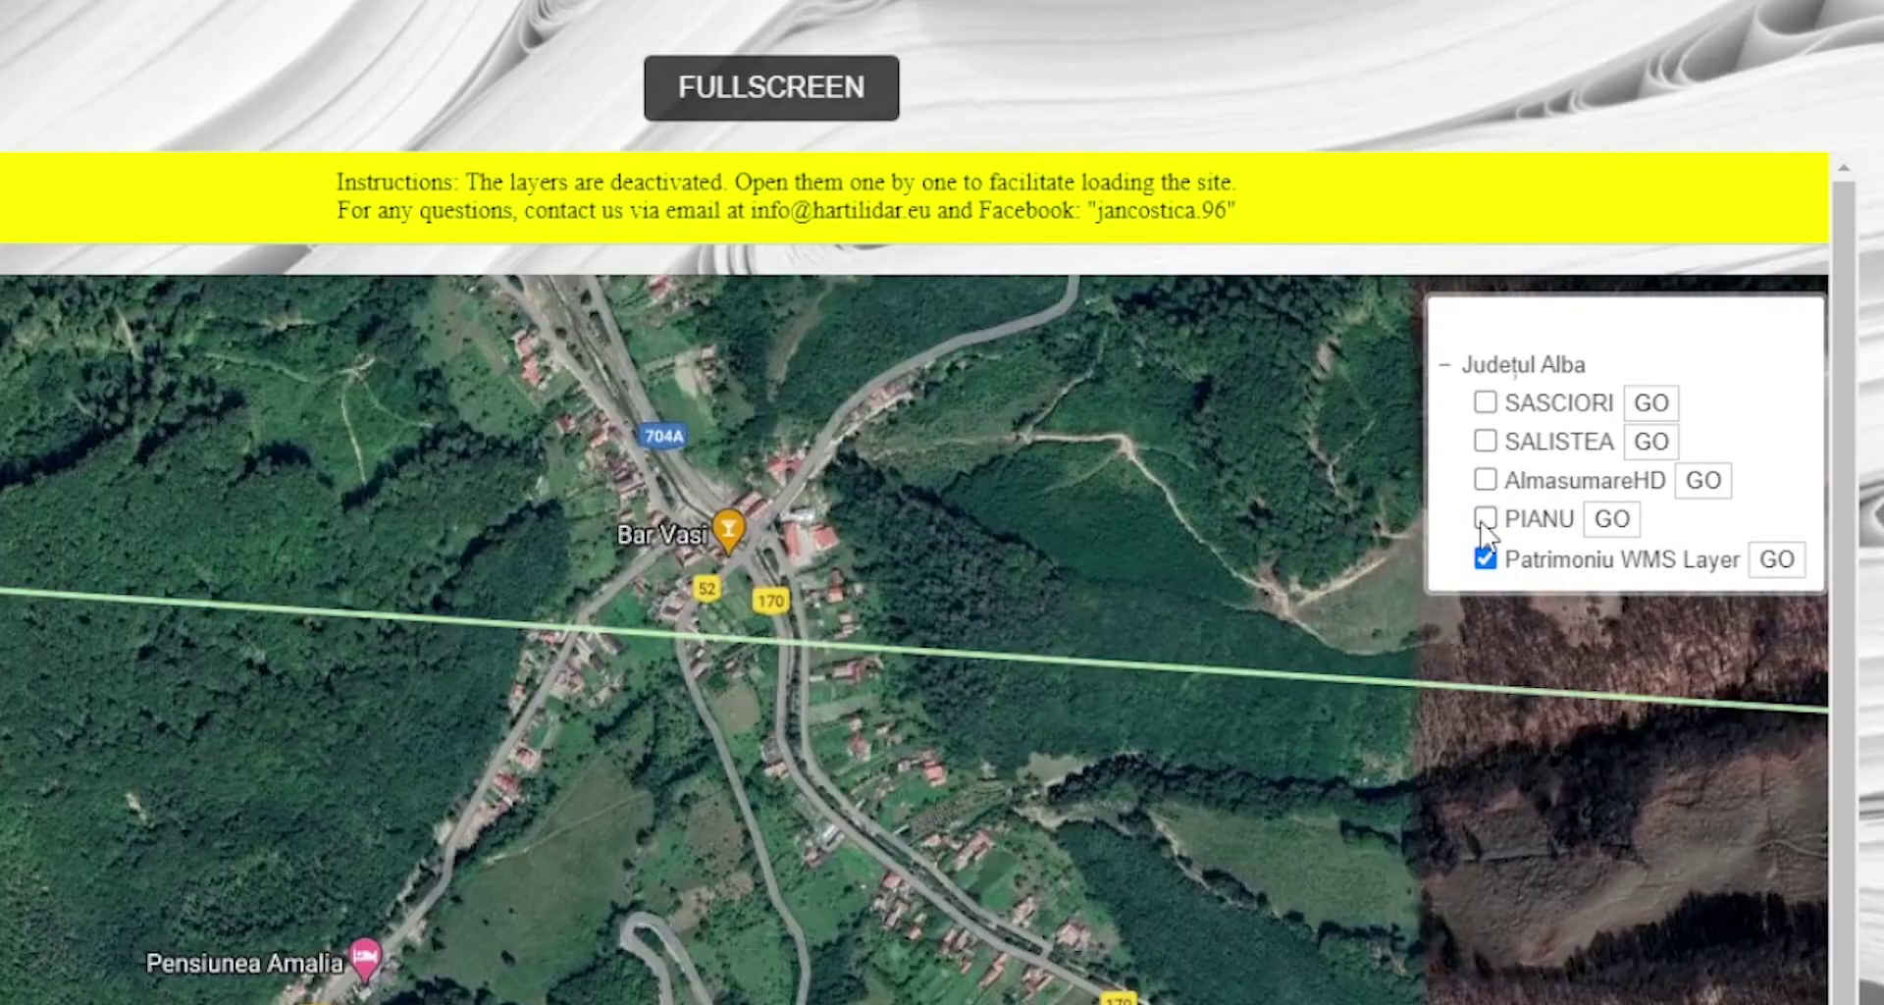
{"action": "left_click", "coordinate": [1485, 518]}
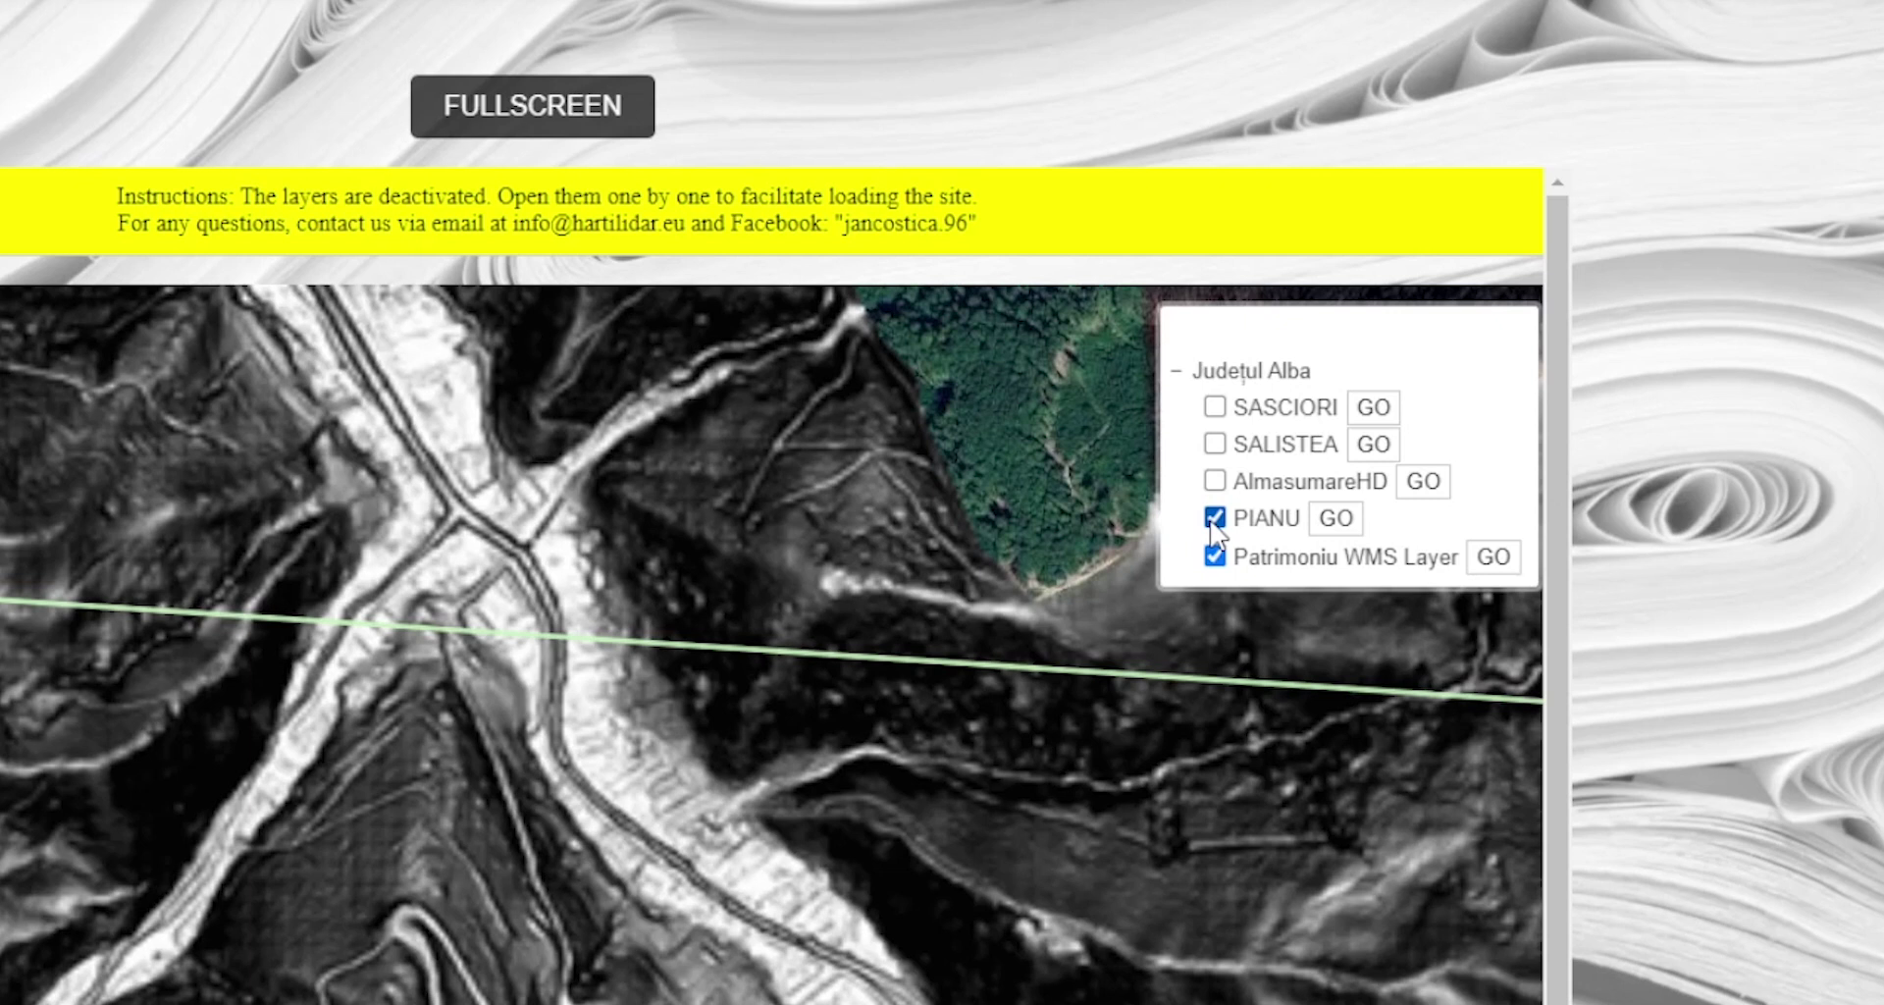
{"action": "left_click", "coordinate": [1215, 517]}
{"action": "left_click", "coordinate": [1214, 517]}
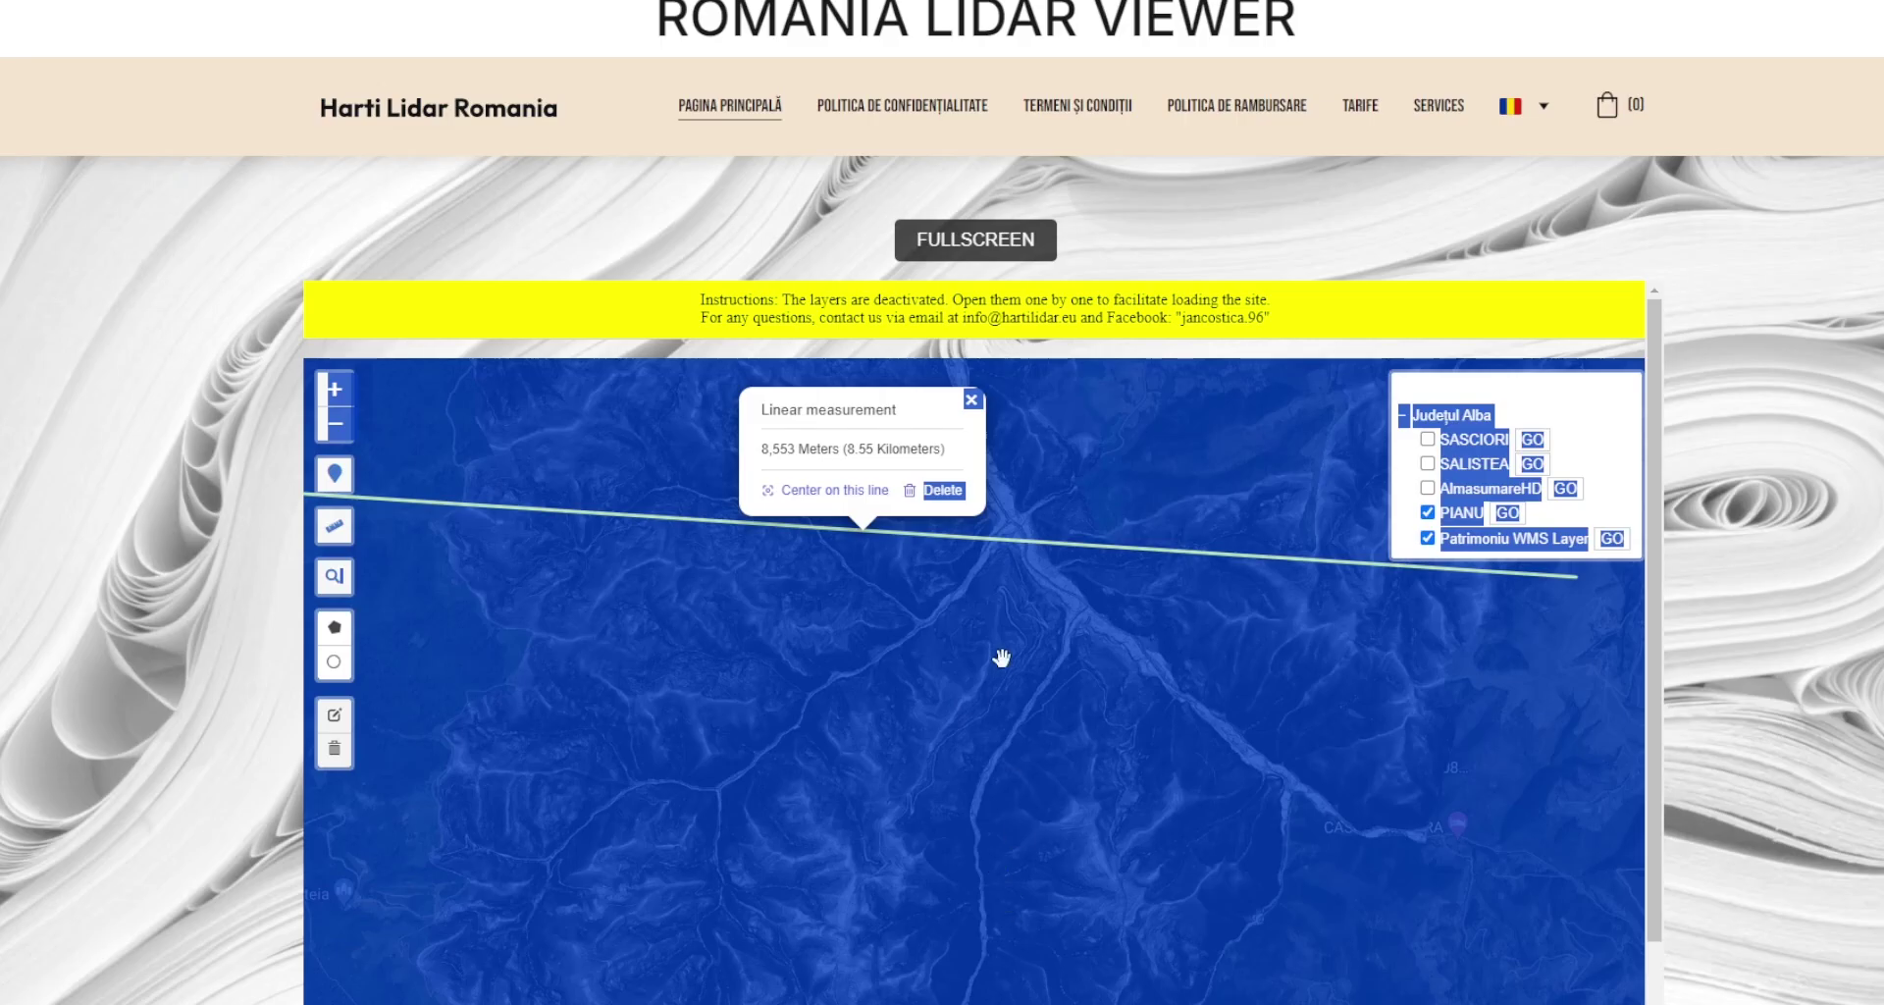
- Examine the terrain around a red Patrimoniu marker near the PIANU relief's western edge, switching PIANU off and on to compare
{"action": "left_click", "coordinate": [571, 470]}
{"action": "left_click_drag", "start_coordinate": [999, 471], "coordinate": [1098, 755]}
{"action": "left_click_drag", "start_coordinate": [942, 471], "coordinate": [933, 785]}
{"action": "left_click_drag", "start_coordinate": [737, 659], "coordinate": [1012, 732]}
{"action": "scroll", "coordinate": [822, 633], "scroll_direction": "up", "scroll_amount": 1}
{"action": "scroll", "coordinate": [1019, 731], "scroll_direction": "down", "scroll_amount": 3}
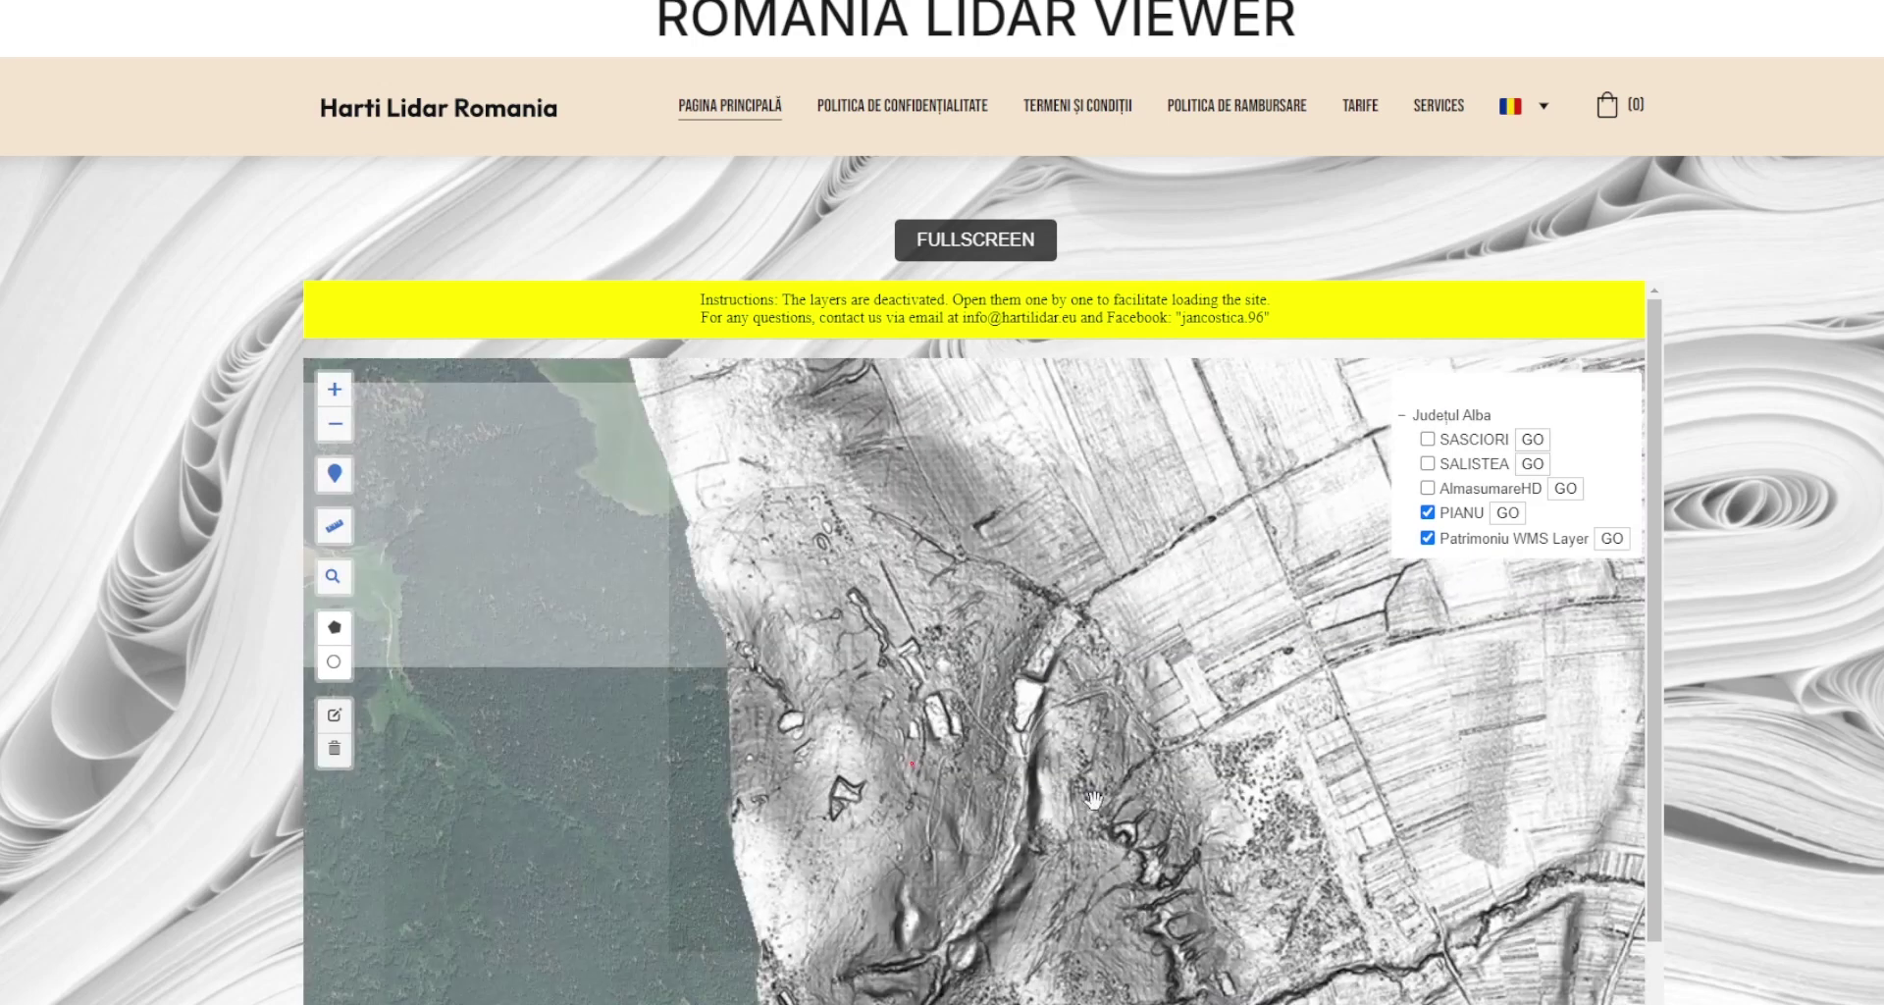
{"action": "scroll", "coordinate": [1012, 765], "scroll_direction": "up", "scroll_amount": 2}
{"action": "left_click_drag", "start_coordinate": [1010, 777], "coordinate": [1081, 629]}
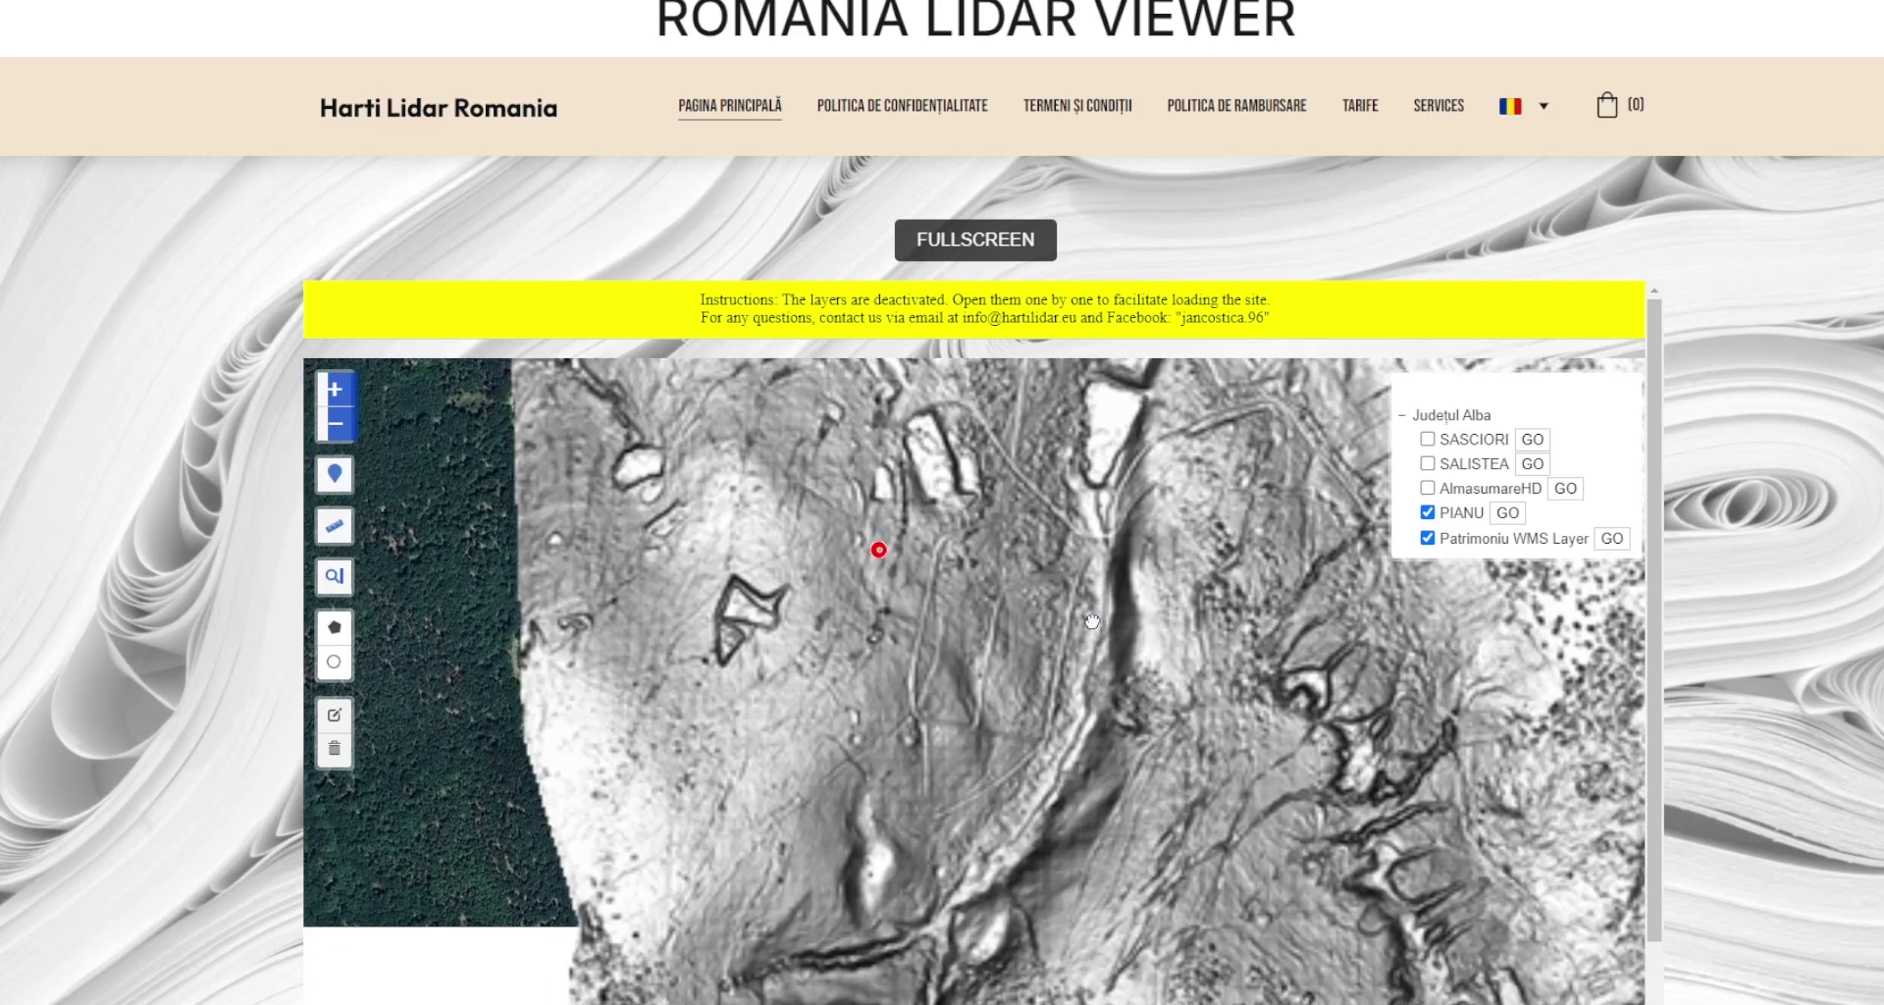
{"action": "left_click", "coordinate": [1429, 512]}
{"action": "left_click", "coordinate": [1428, 512]}
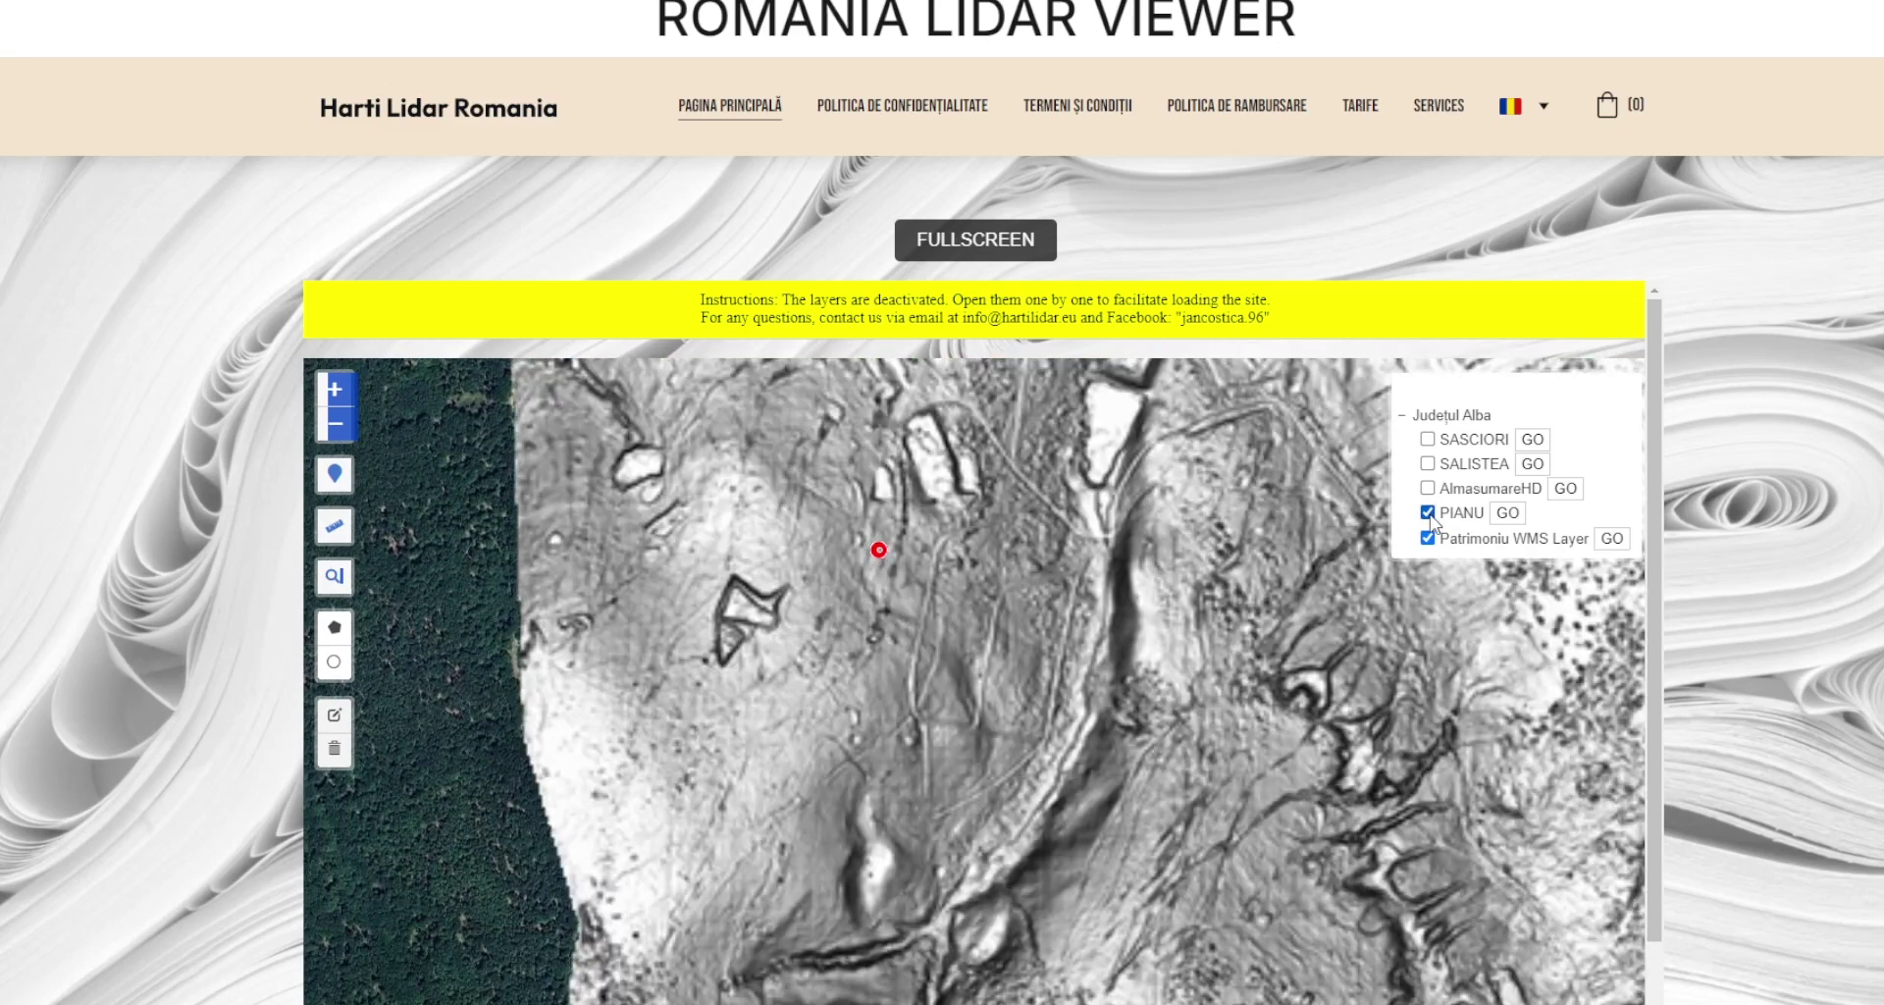
- Jump to the SASCIORI and AlmasumareHD areas with their GO functions, and turn off the Patrimoniu WMS Layer
{"action": "left_click", "coordinate": [1545, 445]}
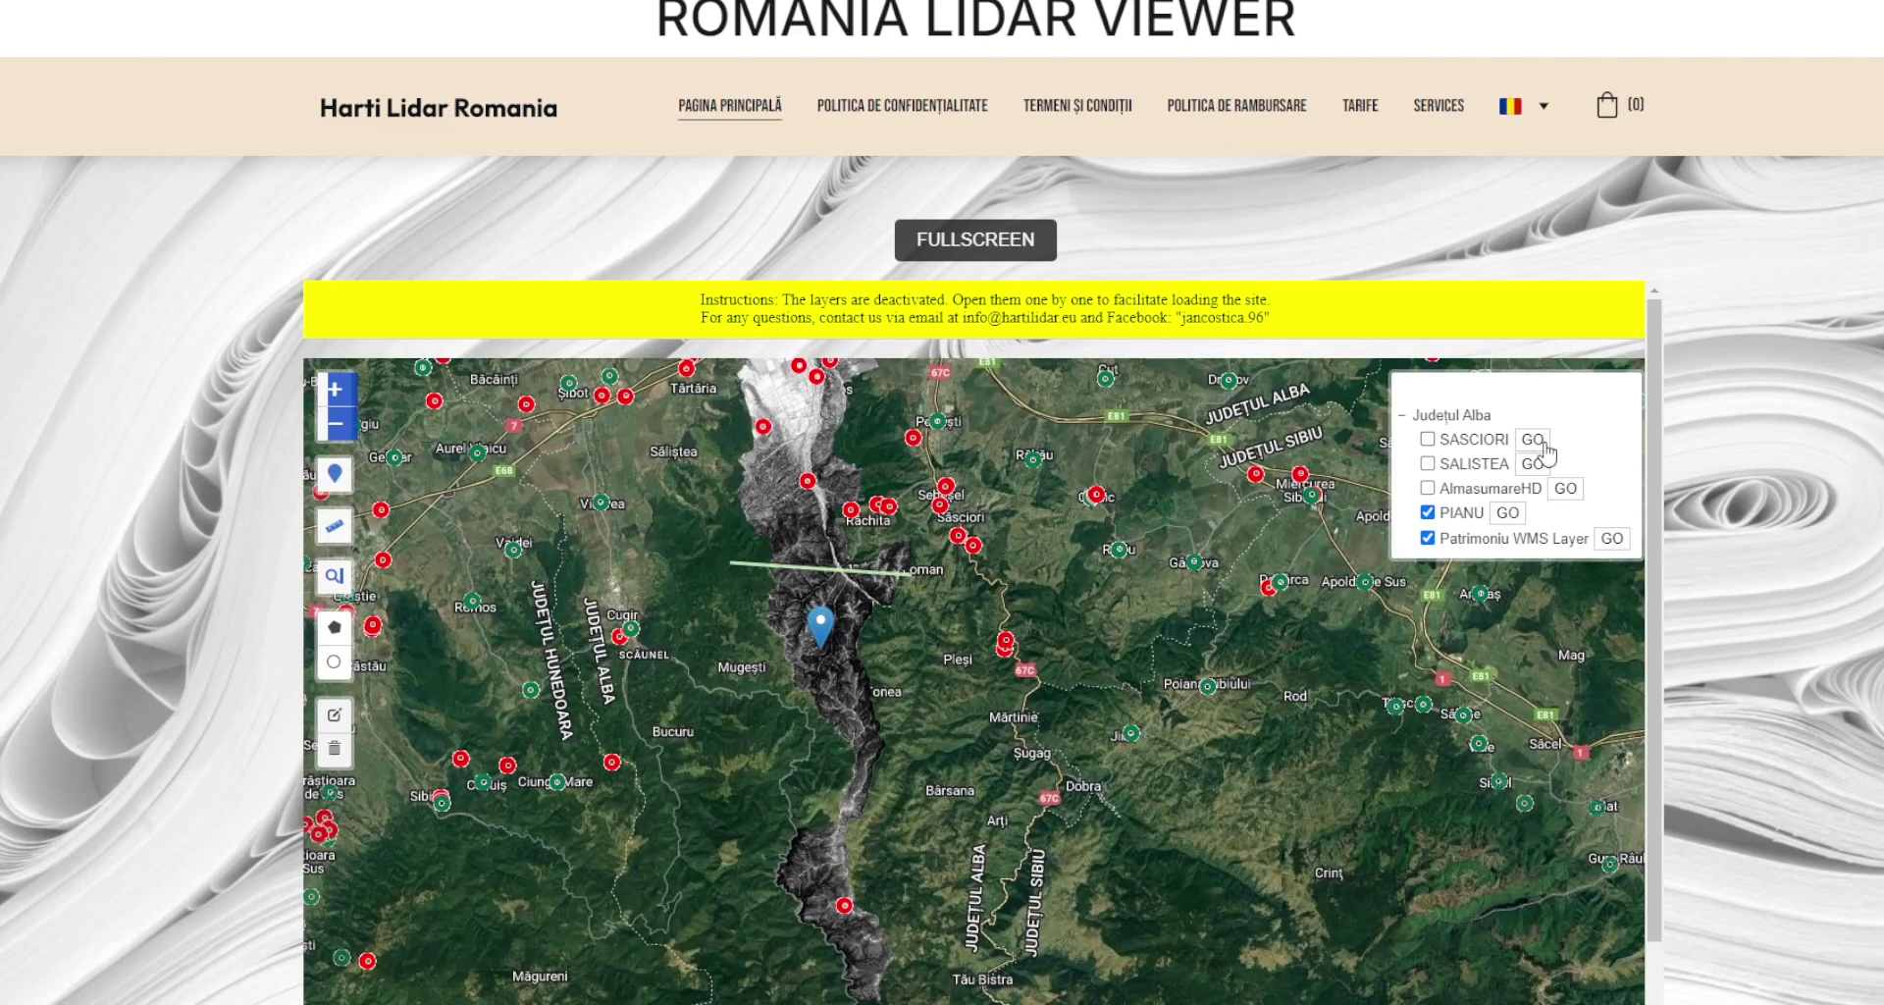
{"action": "left_click", "coordinate": [1562, 491]}
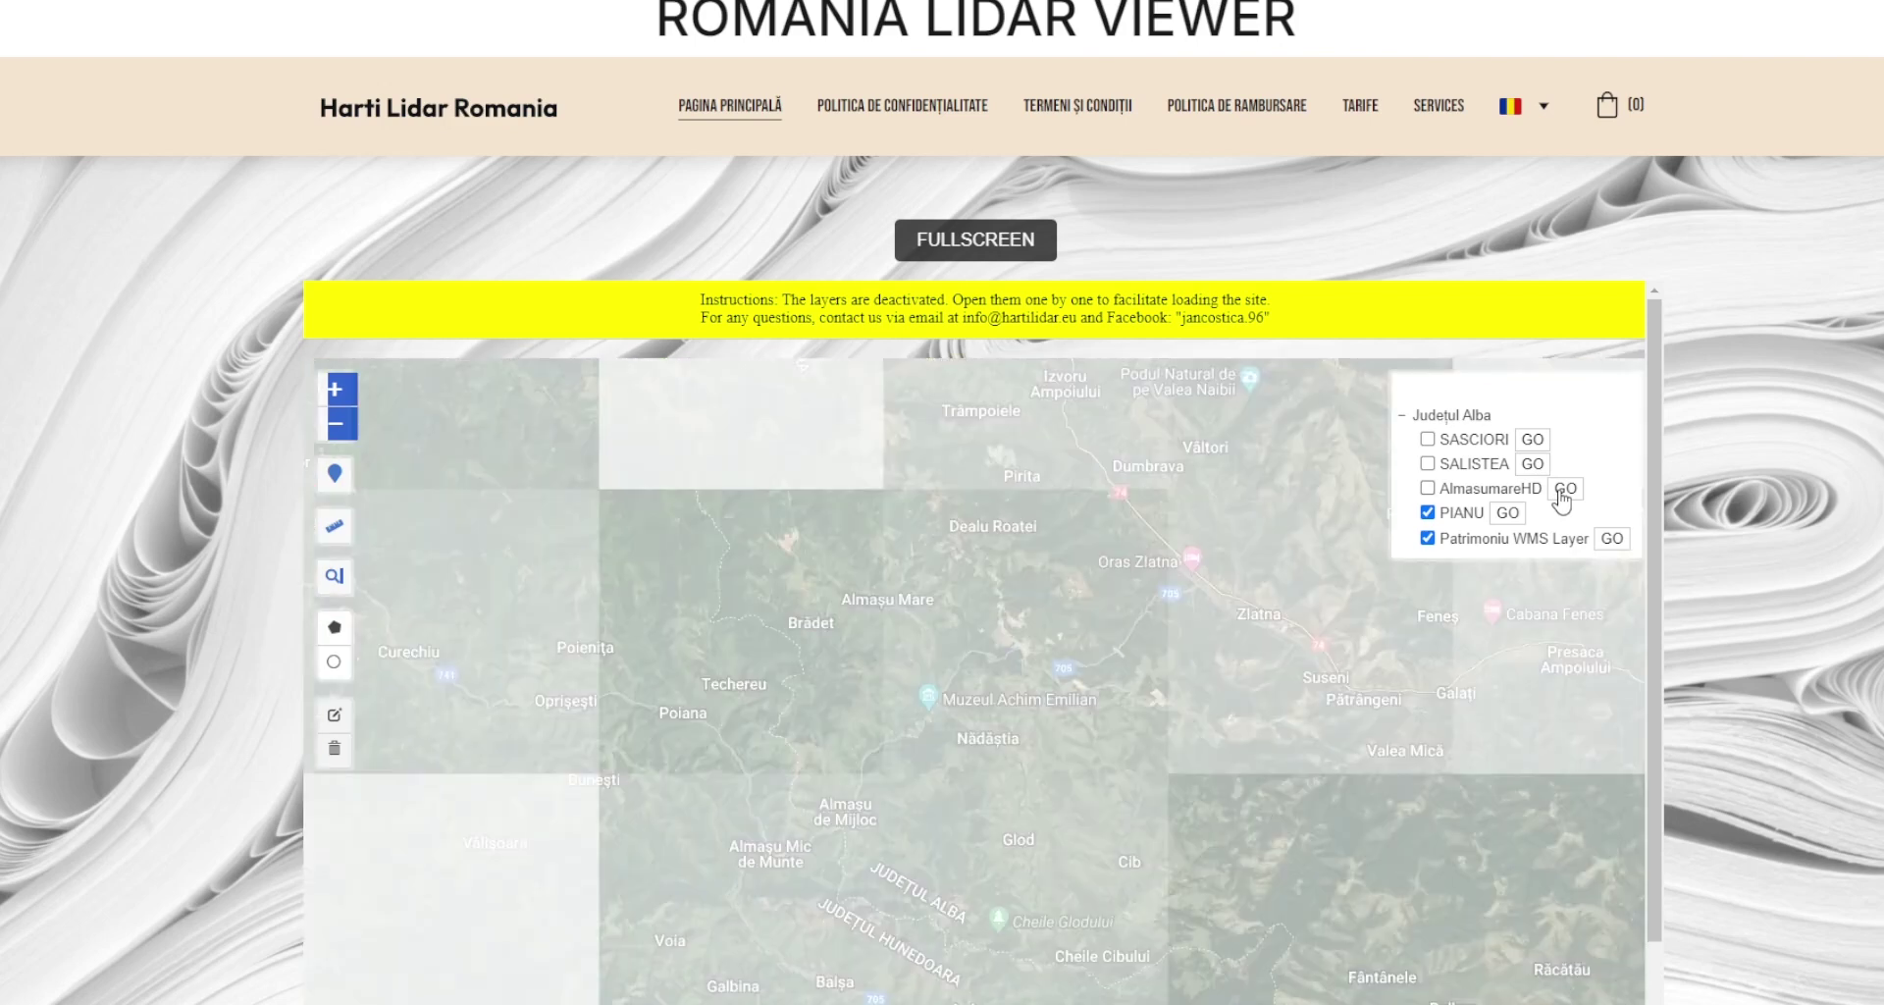
{"action": "scroll", "coordinate": [1079, 635], "scroll_direction": "down", "scroll_amount": 5}
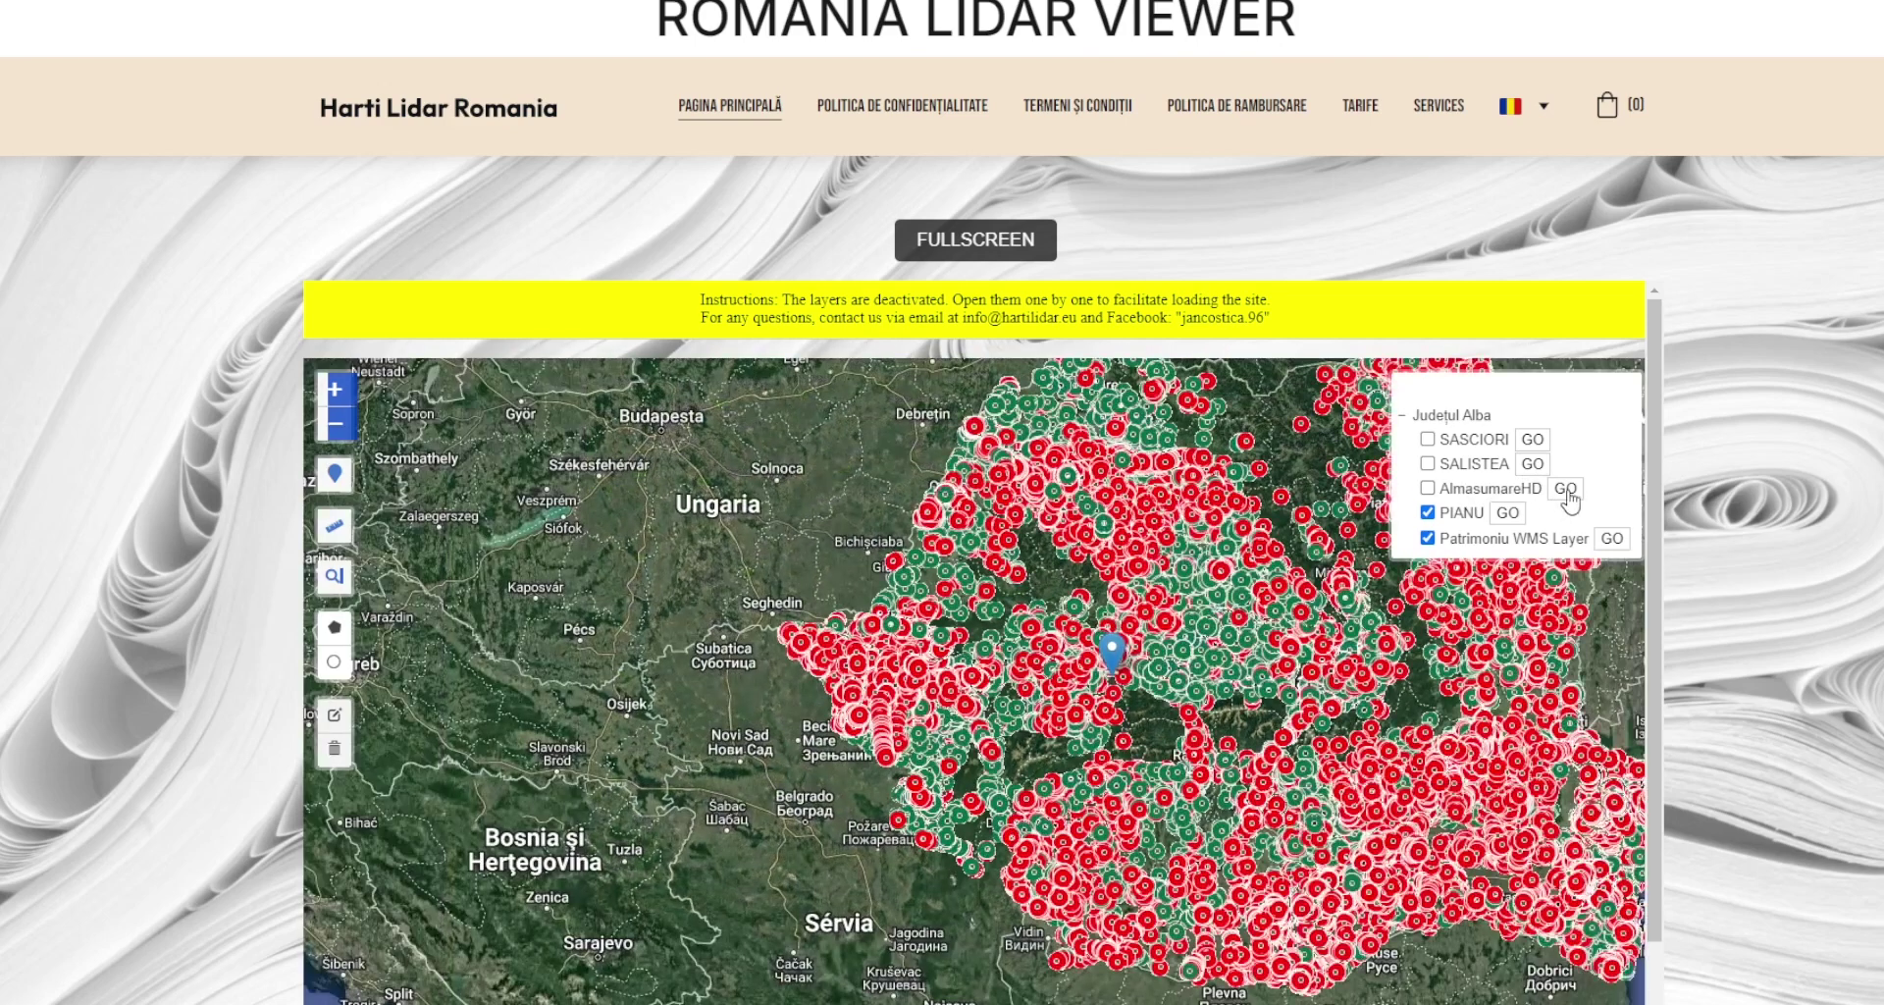
{"action": "left_click", "coordinate": [1428, 540]}
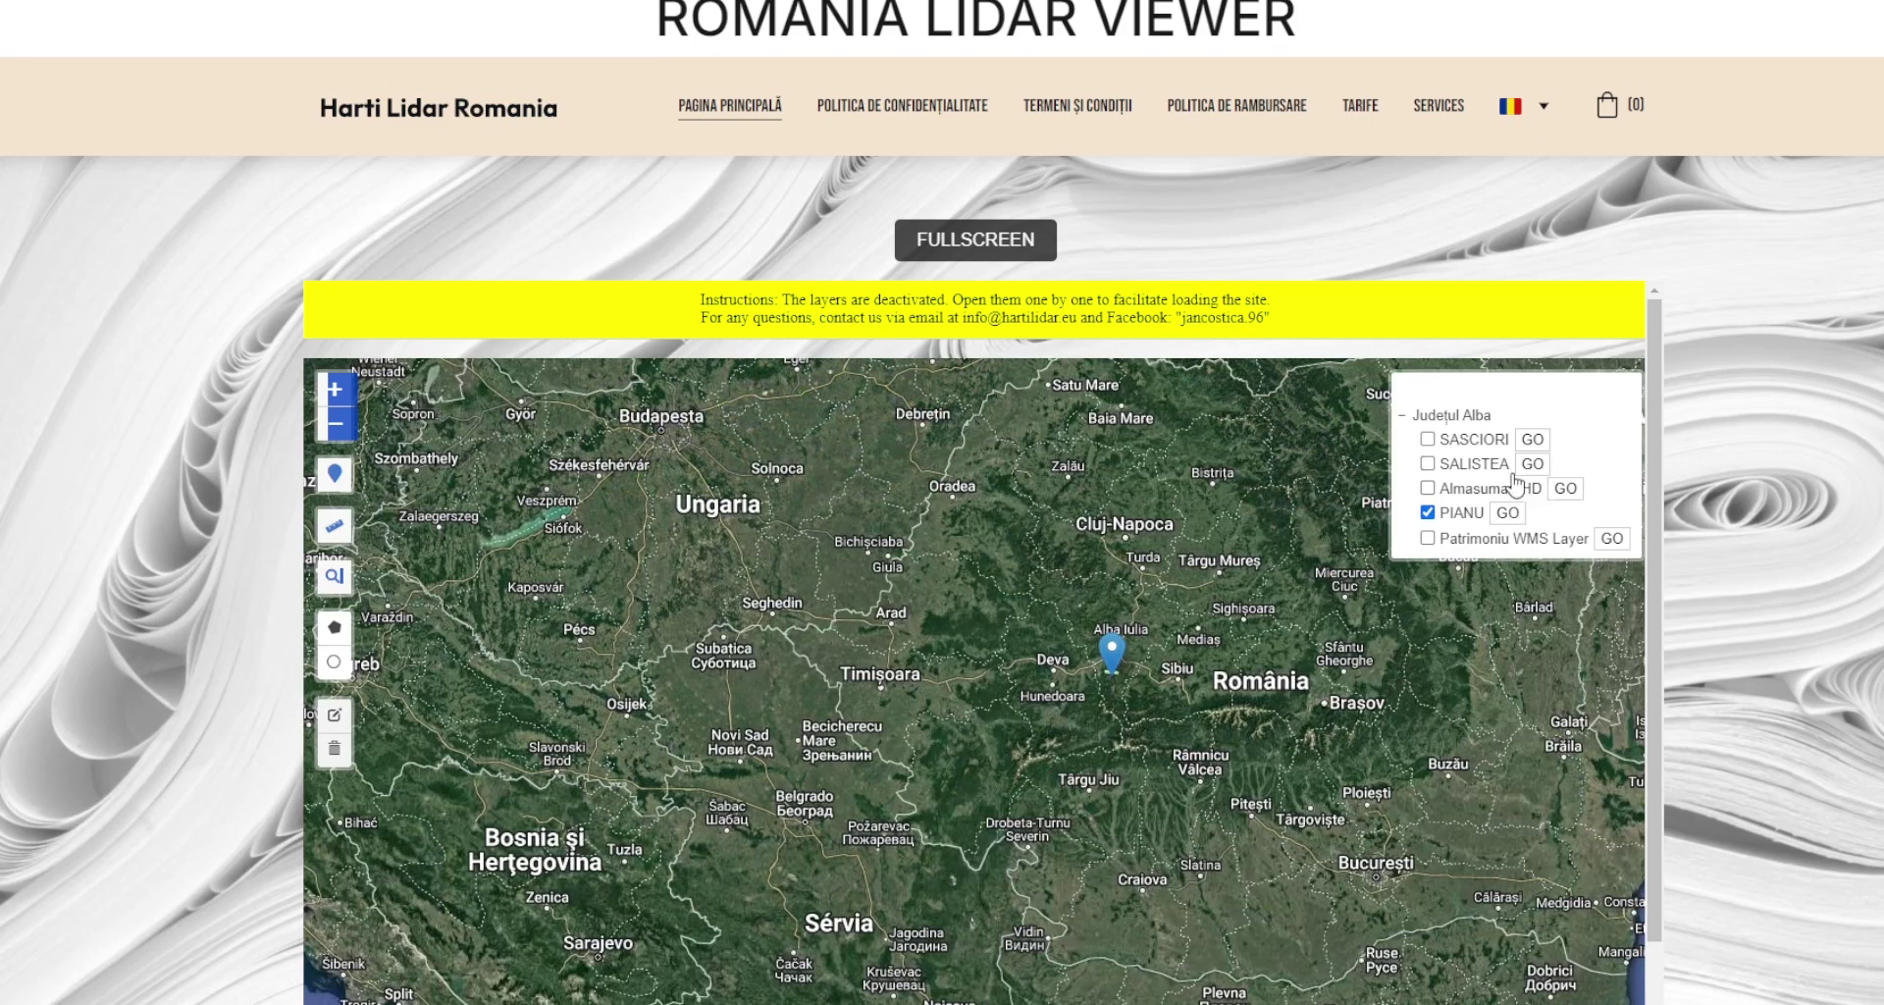